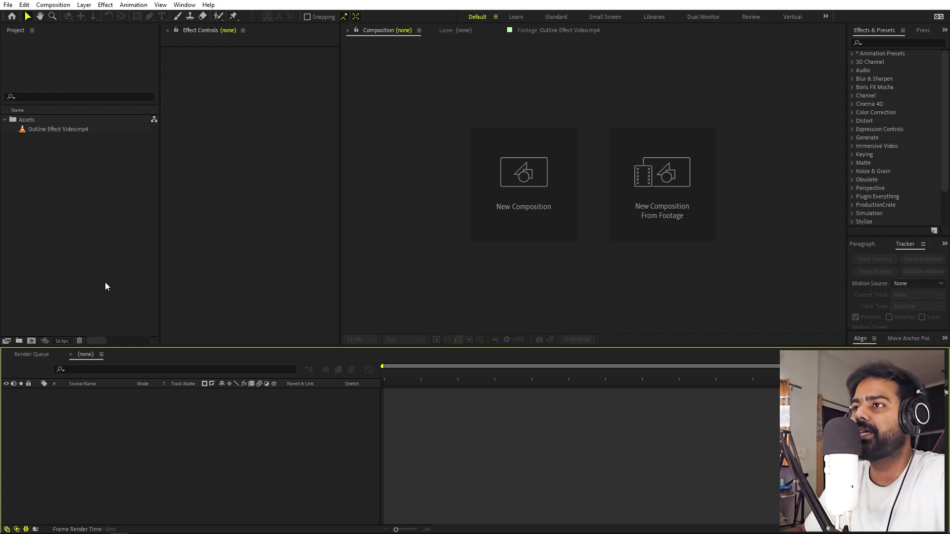
Preview the Outline Effect Video.mp4 footage and create a composition from it
double_click(55, 128)
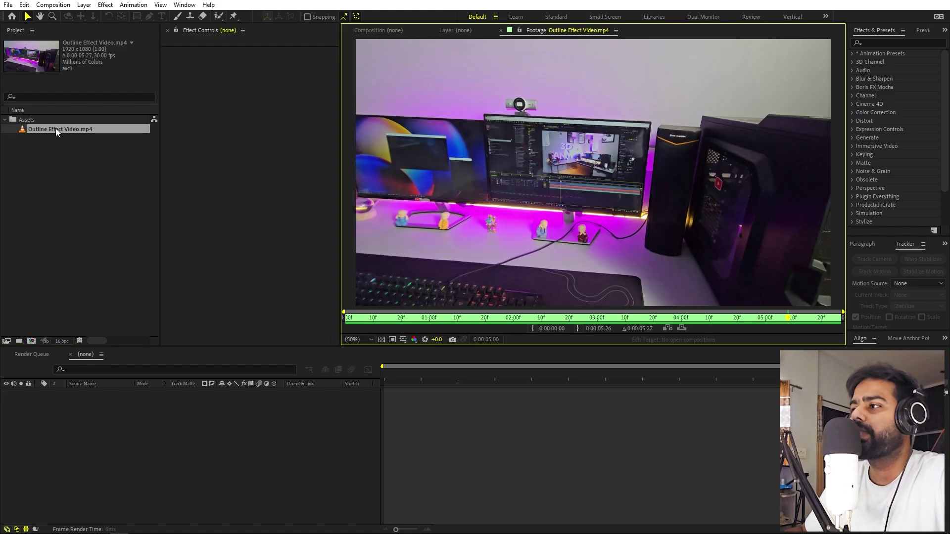
drag(444, 320, 799, 311)
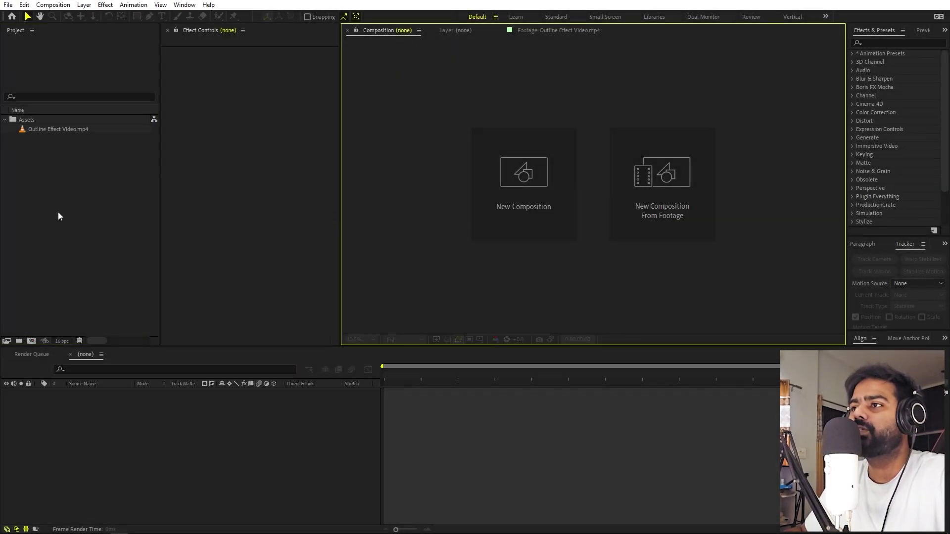
click(58, 213)
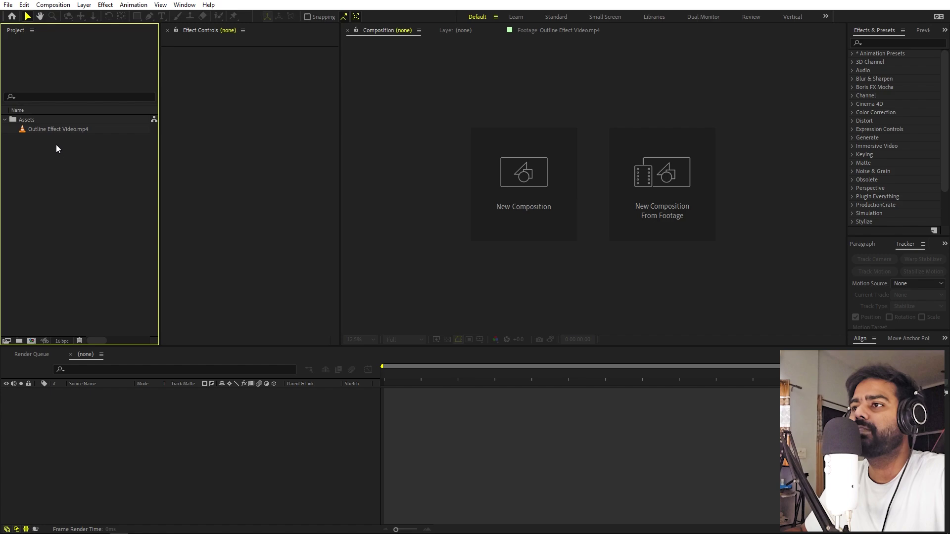
drag(49, 132, 30, 341)
Set the work area from frame 10 to about 0:00:05:11 and trim the composition to it
click(391, 374)
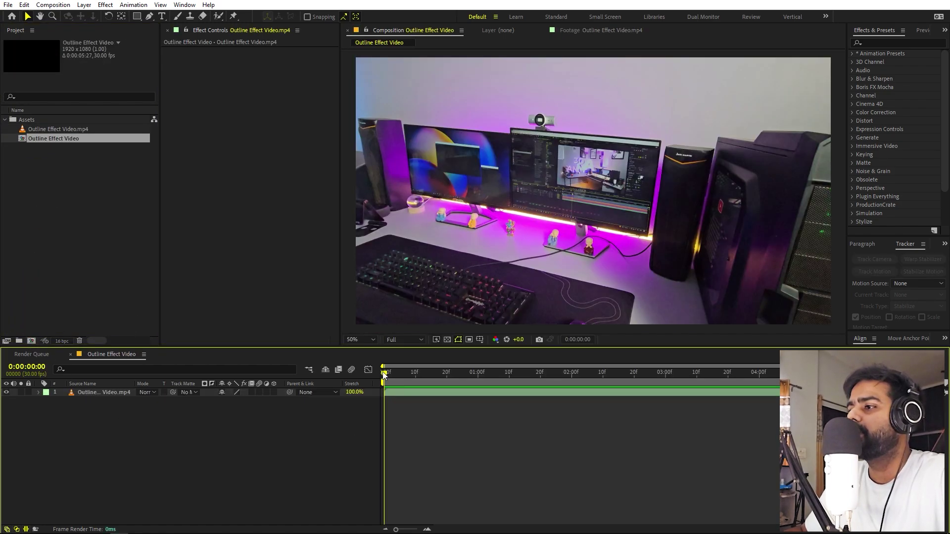
drag(395, 374, 882, 385)
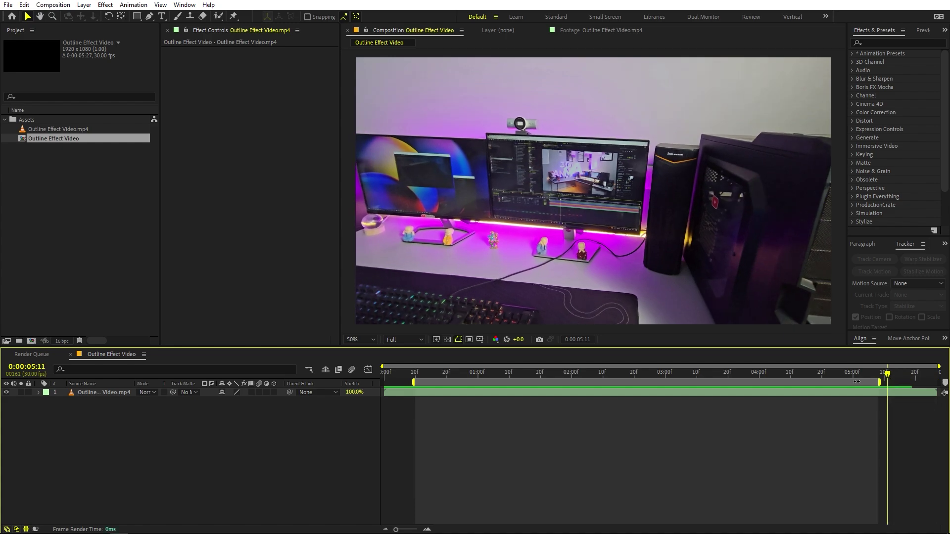
right_click(840, 385)
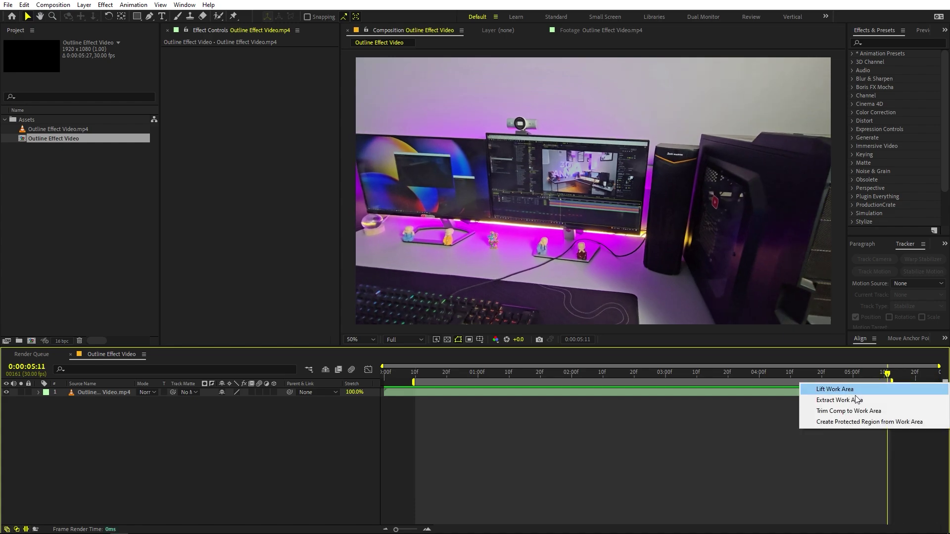
click(866, 411)
key(space)
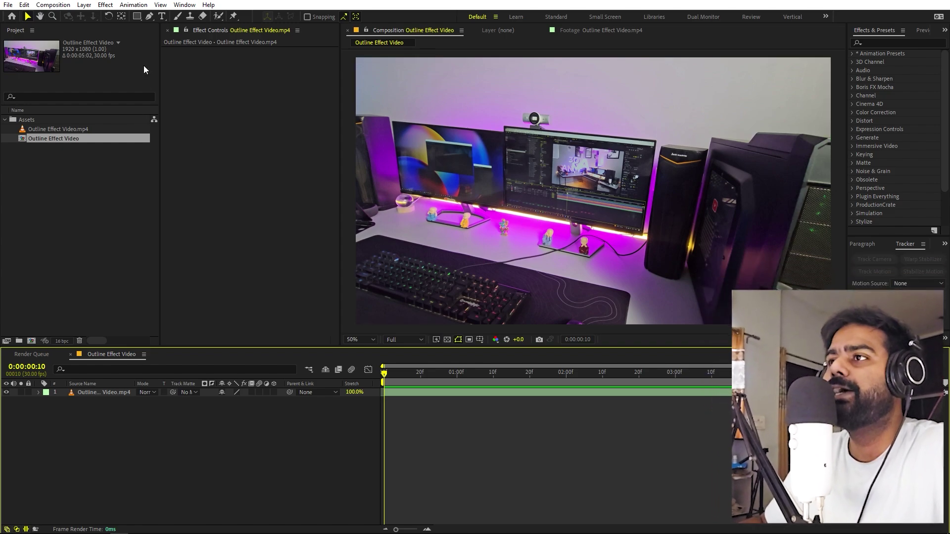
Start a Pen tool mask on the video layer at the upper-left corner of the right monitor
click(148, 17)
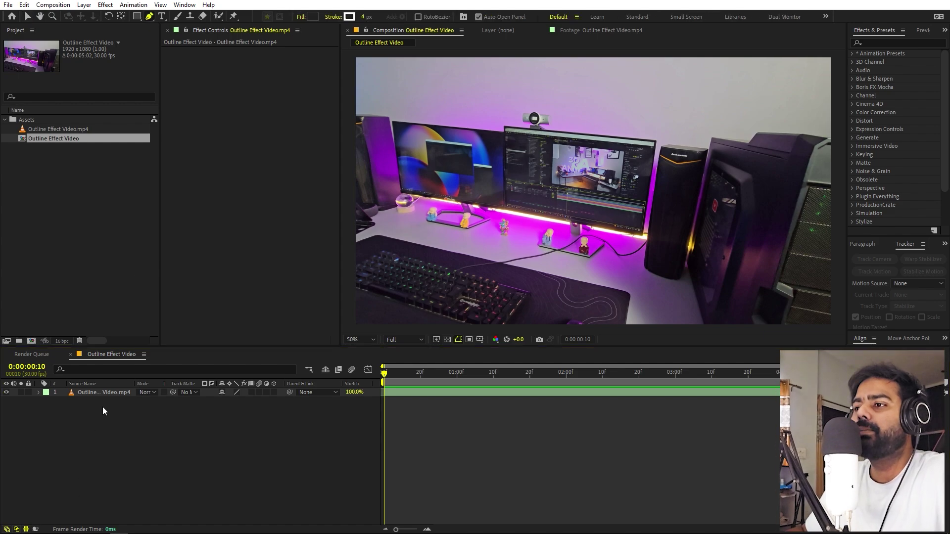
click(107, 390)
key(period)
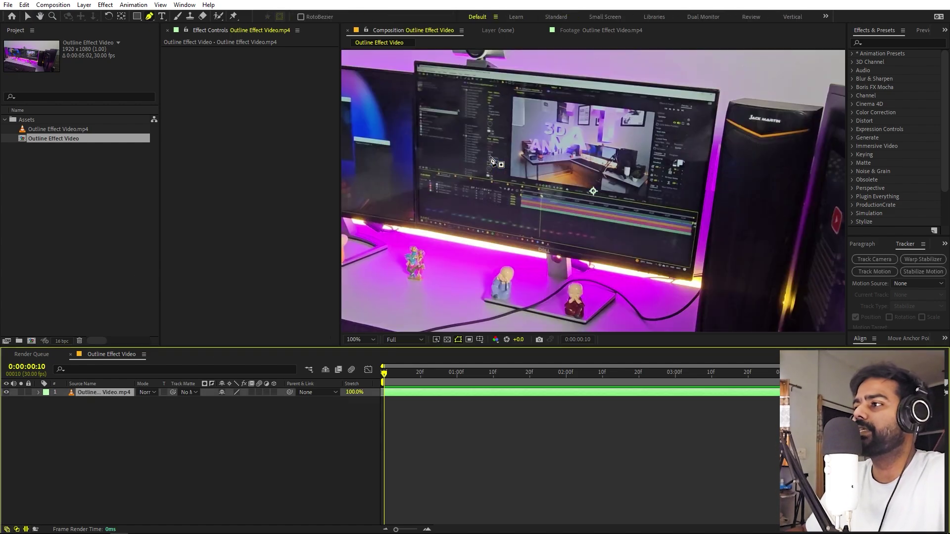
key(period)
key(space)
drag(491, 157, 643, 280)
drag(476, 97, 613, 225)
key(period)
key(space)
drag(532, 213, 551, 187)
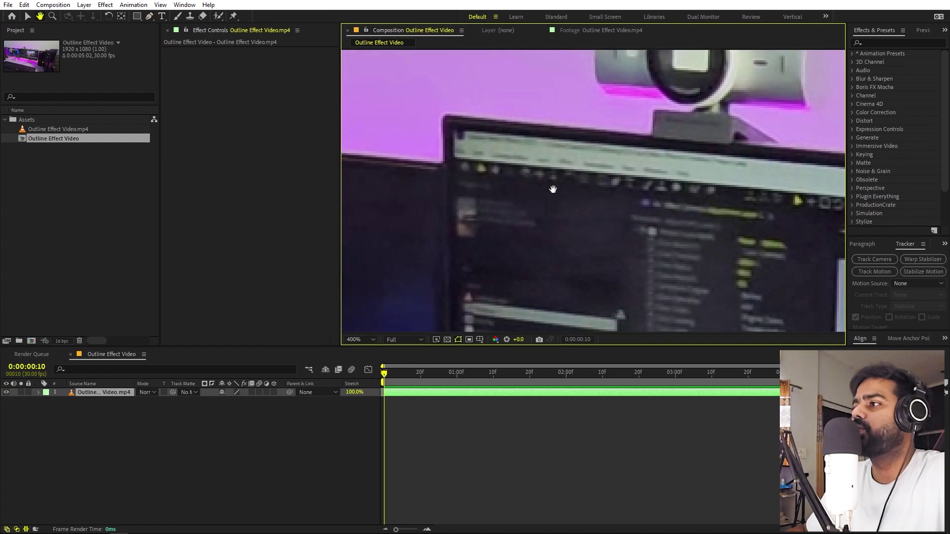
click(447, 121)
Add a mask point at the upper-right corner of the right monitor
key(space)
drag(759, 188, 539, 177)
drag(787, 218, 371, 176)
drag(713, 198, 526, 184)
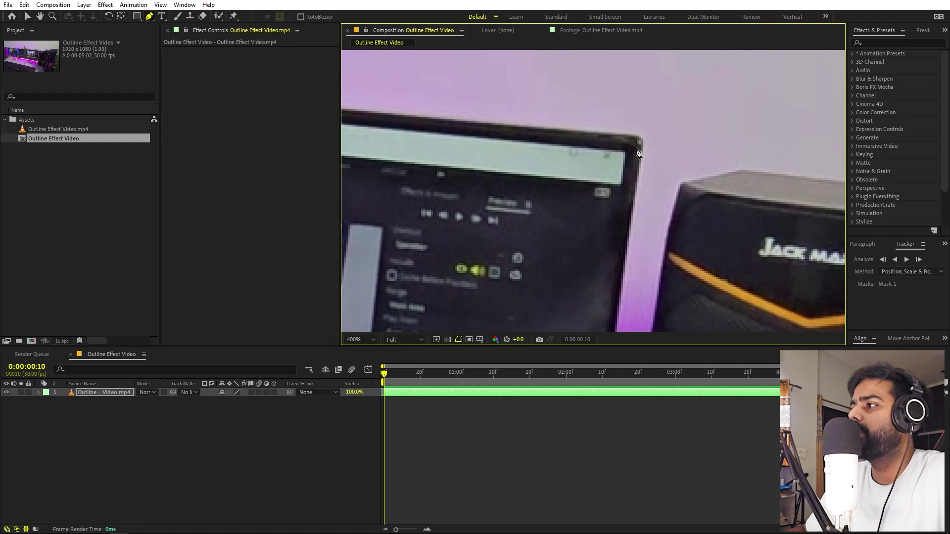
click(637, 149)
Add mask points at the right monitor's two lower corners and close the mask at its first point
key(space)
drag(658, 312, 702, 79)
drag(376, 217, 822, 258)
drag(376, 228, 708, 274)
drag(717, 85, 730, 246)
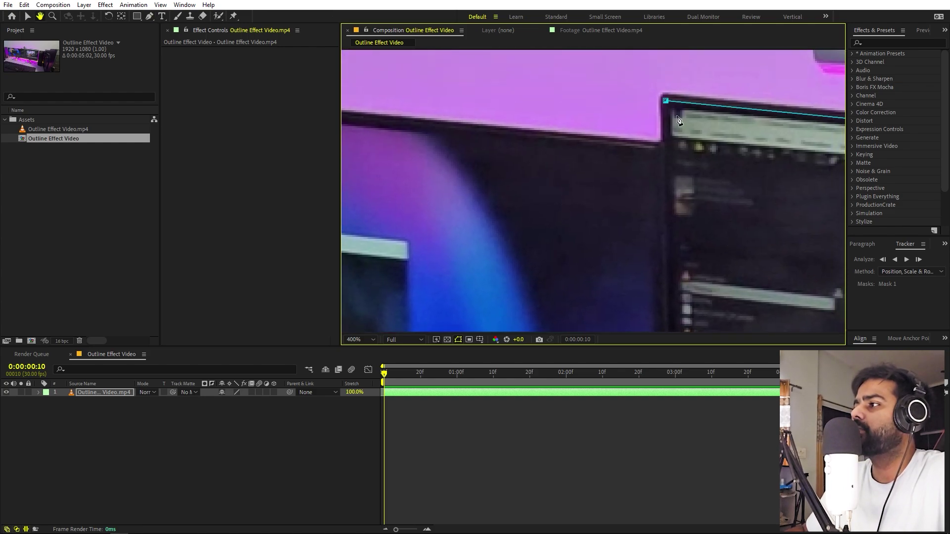
click(666, 101)
scroll(663, 105, down, 1)
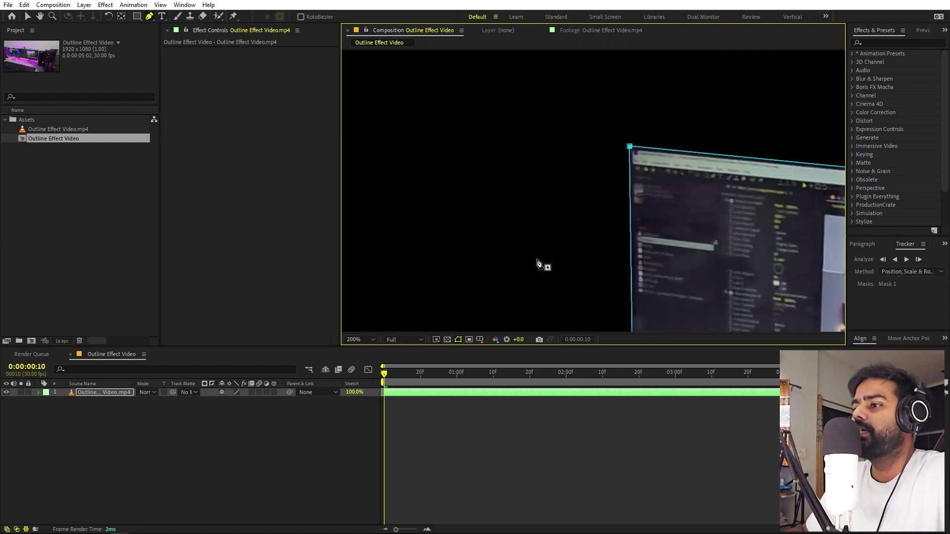
scroll(564, 249, down, 2)
Set Mask 1's mode to None and add a Mask Path keyframe at 0:00:00:10
click(90, 394)
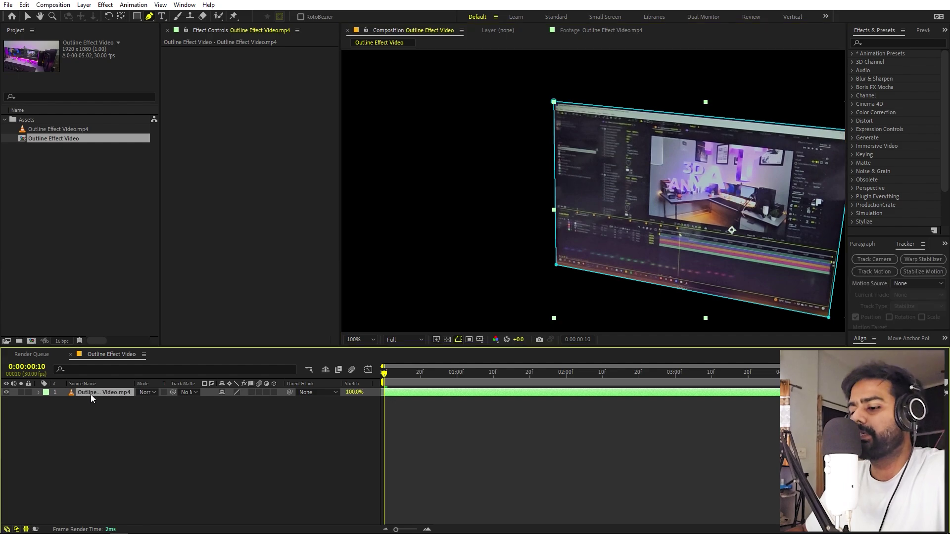
key(m)
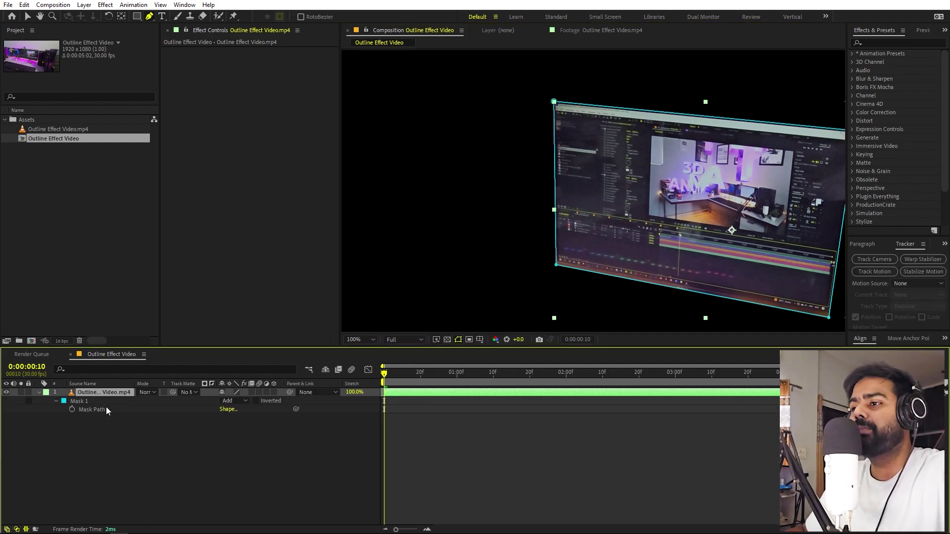
click(240, 401)
click(243, 410)
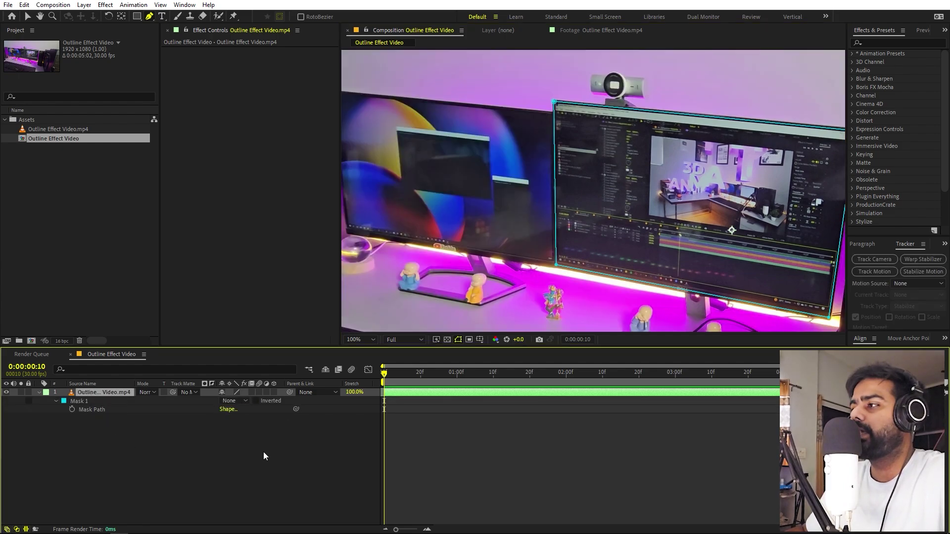
click(72, 409)
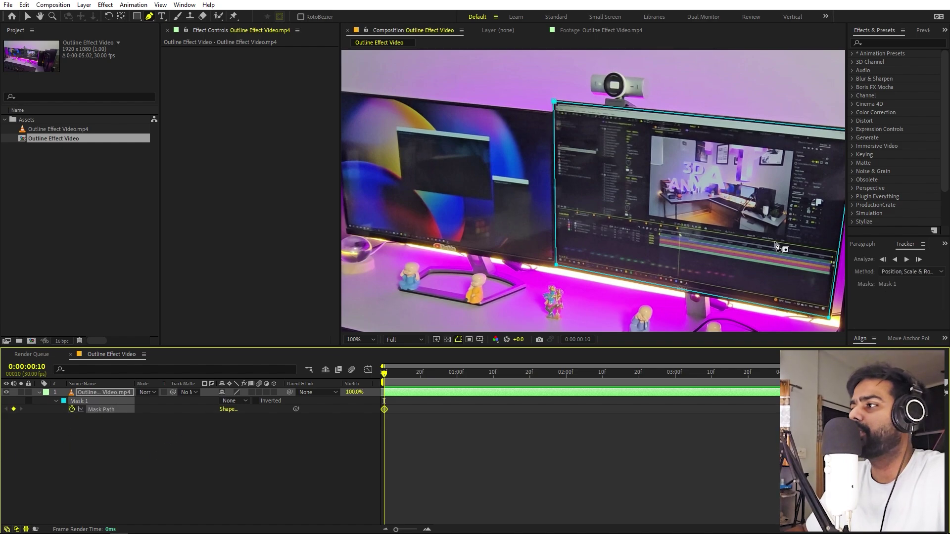
At 0:00:00:11, nudge the whole mask to realign it with the right monitor and check its lower corner
drag(396, 530, 429, 532)
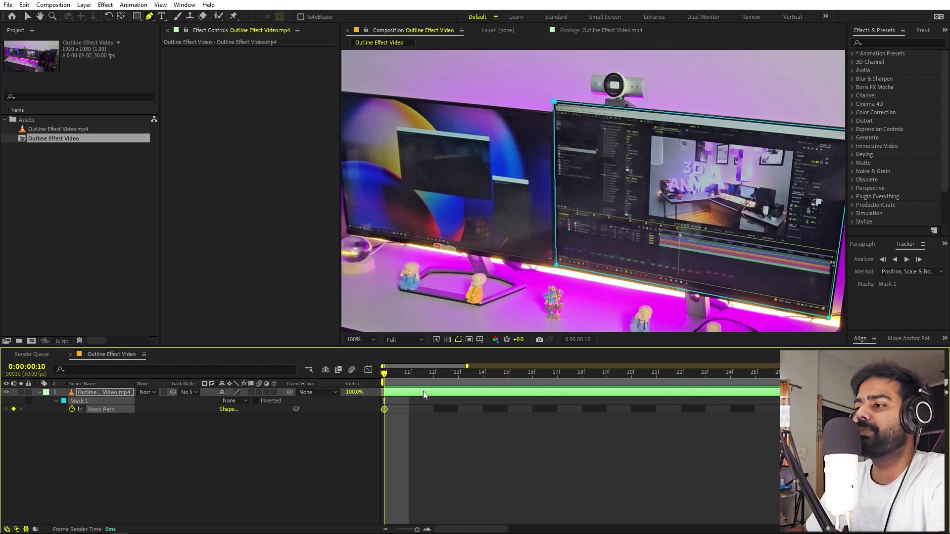
key(Page_Down)
key(Page_Up)
mouse_move(394, 376)
mouse_down()
mouse_move(409, 375)
mouse_move(384, 376)
mouse_move(411, 376)
mouse_up()
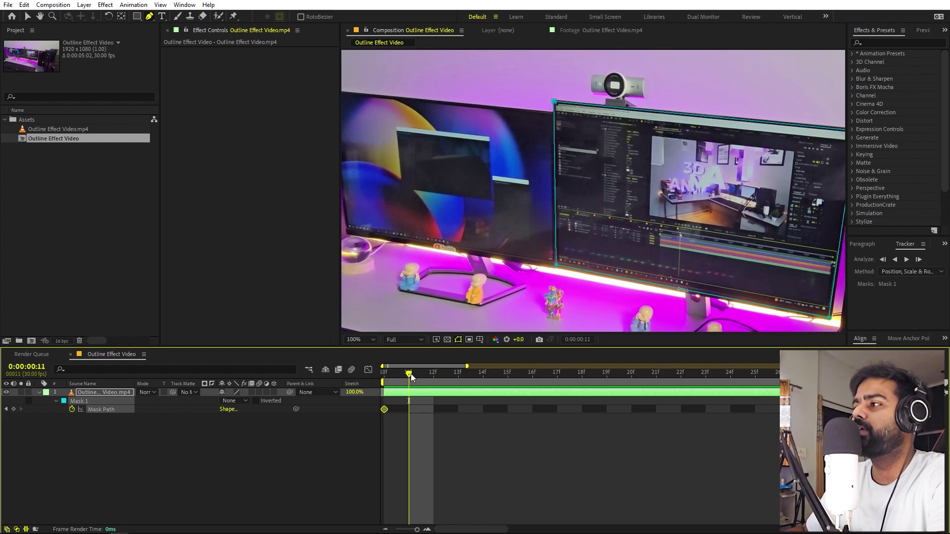
scroll(690, 150, up, 1)
scroll(689, 150, down, 1)
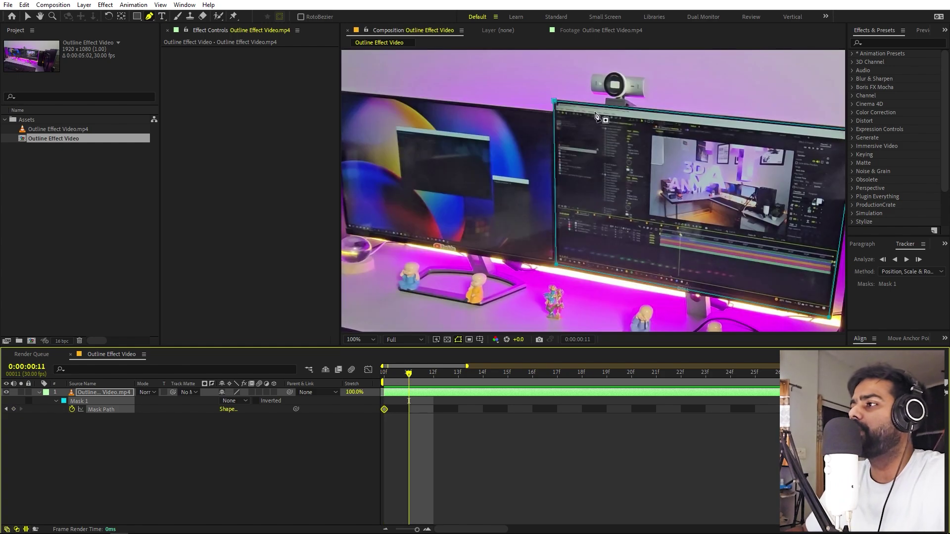
double_click(554, 101)
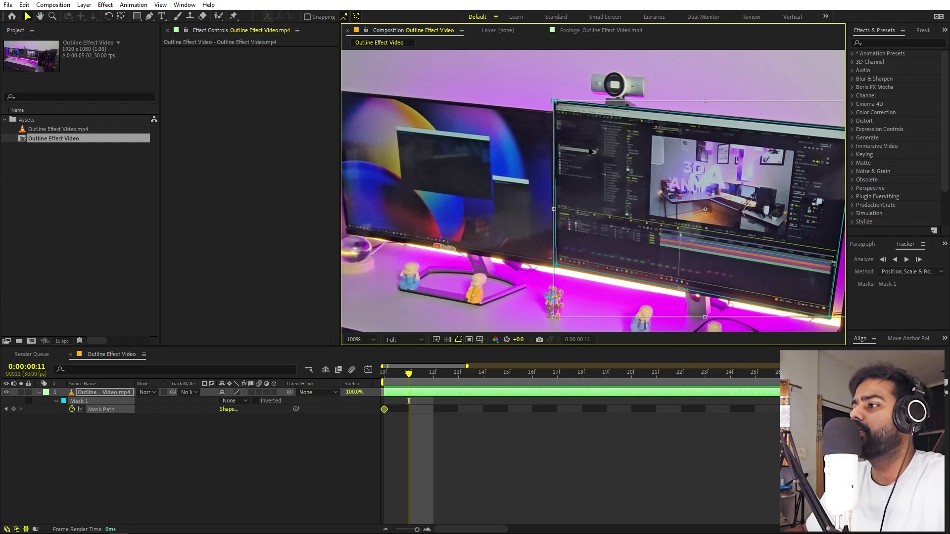
key(.)
key(space)
drag(589, 149, 596, 102)
key(Right)
key(Right)
key(Right)
key(Down)
key(space)
drag(653, 132, 397, 213)
drag(796, 202, 650, 70)
drag(595, 193, 654, 111)
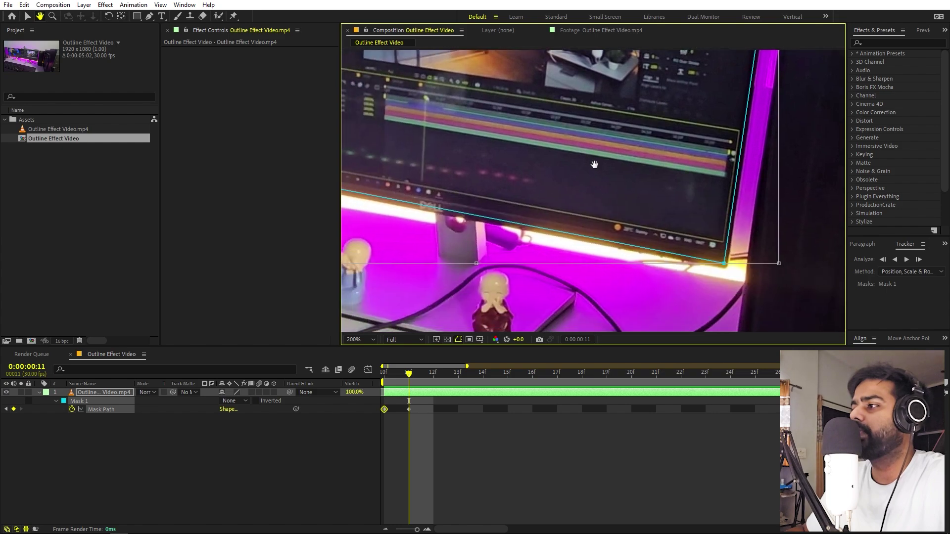
drag(594, 165, 626, 176)
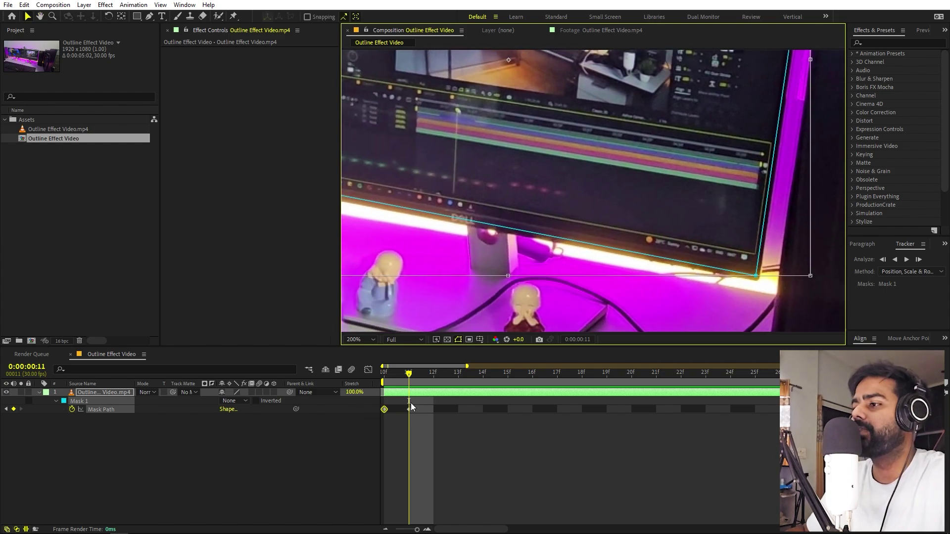
At 0:00:00:12, shift the whole mask slightly to match the monitor's lower-right corner
drag(408, 379, 427, 382)
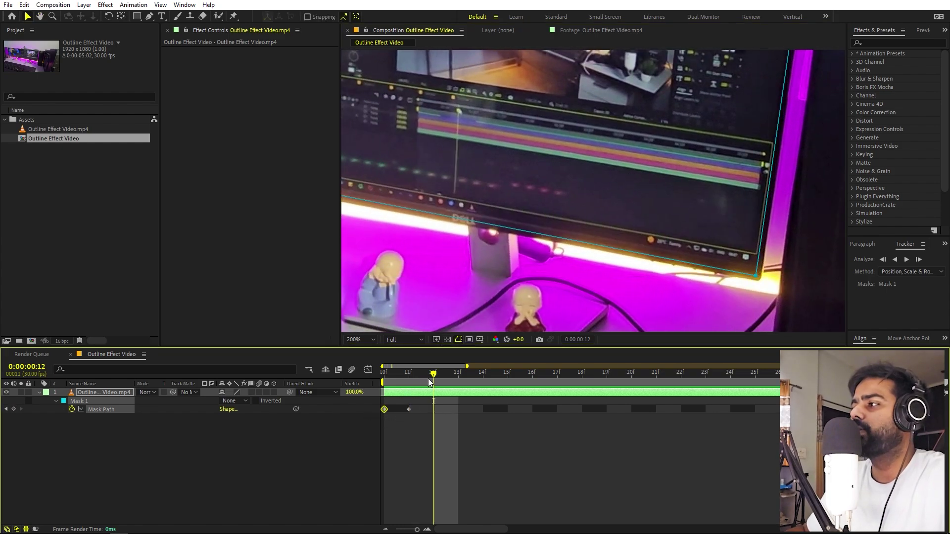
double_click(757, 277)
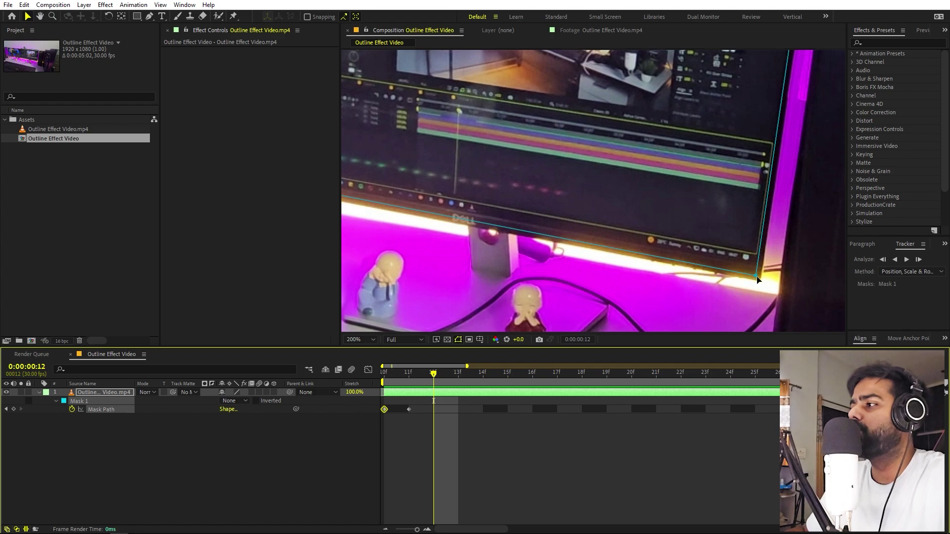
drag(729, 250, 731, 248)
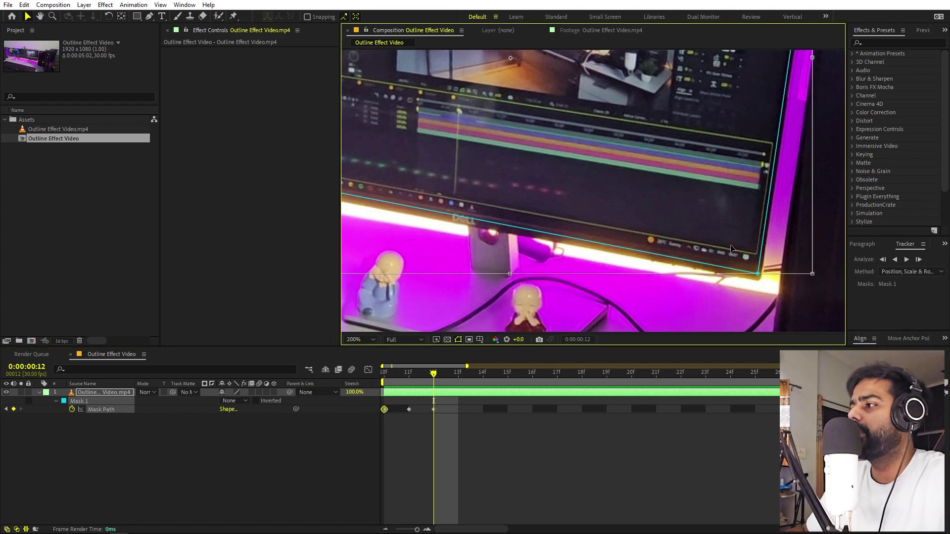
Step through the Mask Path keyframes to check how the mask follows the monitor
drag(457, 378, 778, 380)
key(j)
key(j)
key(j)
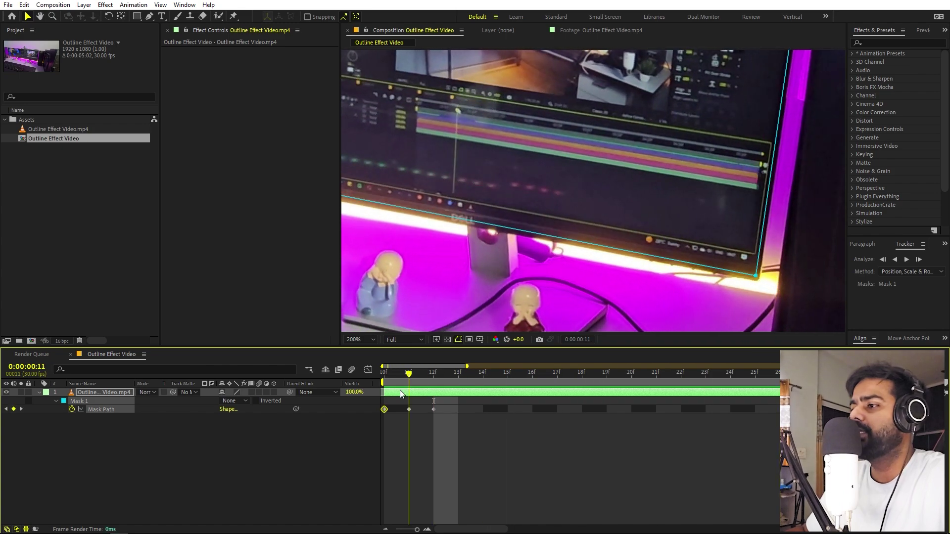
key(k)
key(k)
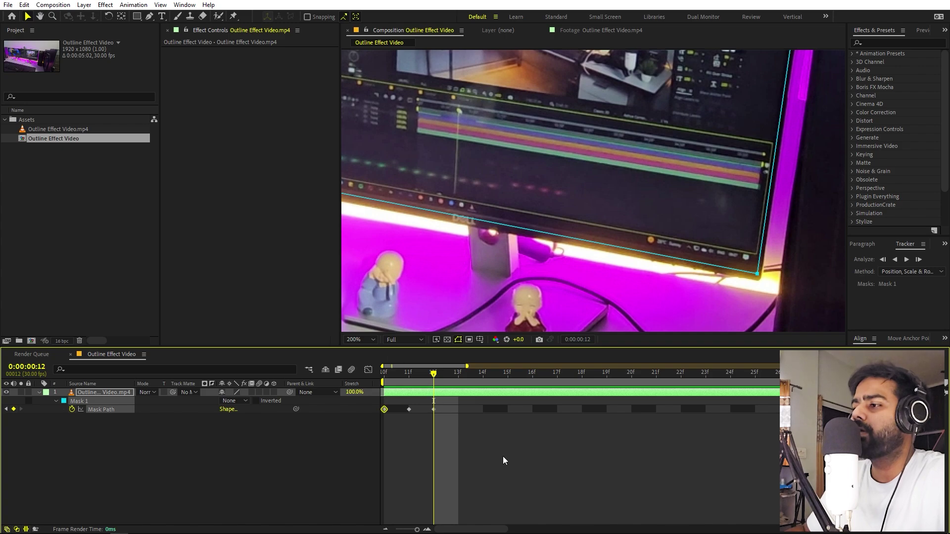
At 0:00:00:19, move the whole mask to follow the monitor's lower-right corner
click(607, 380)
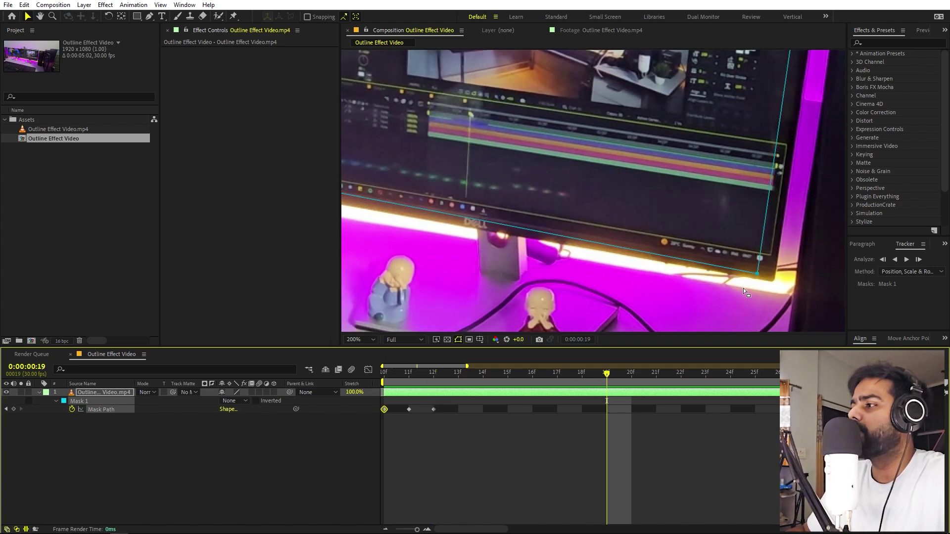
double_click(756, 274)
drag(735, 238, 749, 240)
drag(600, 219, 777, 274)
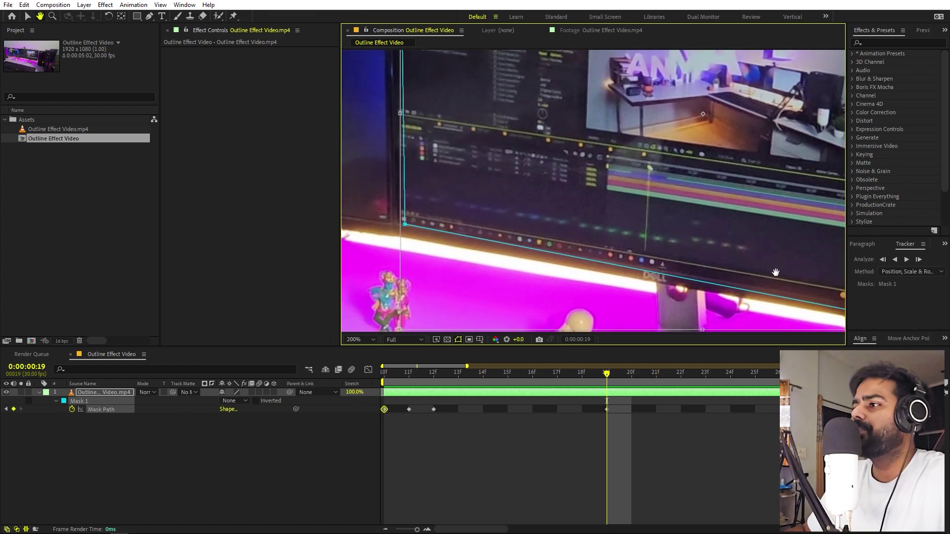
drag(581, 235, 638, 214)
Adjust the individual mask points at 0:00:00:19 so they sit on the right monitor's corners
click(149, 16)
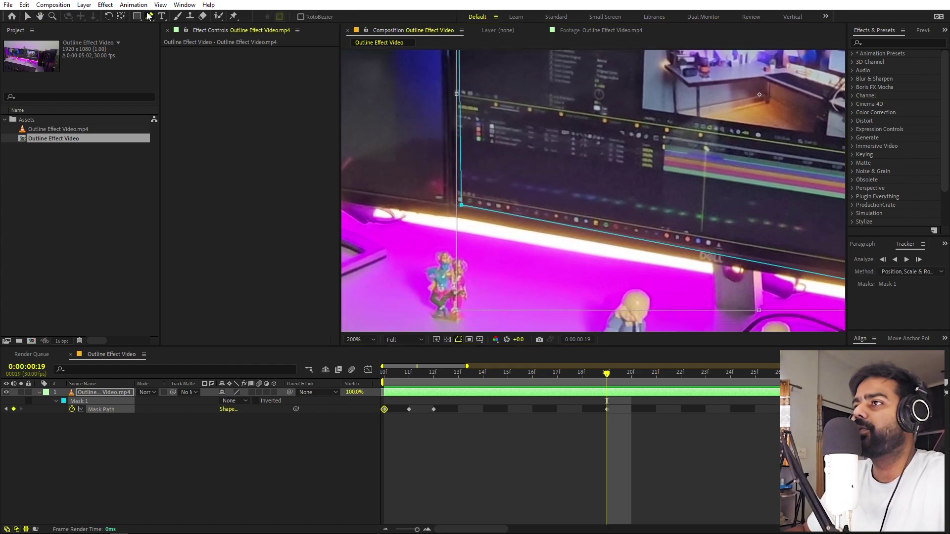
click(478, 432)
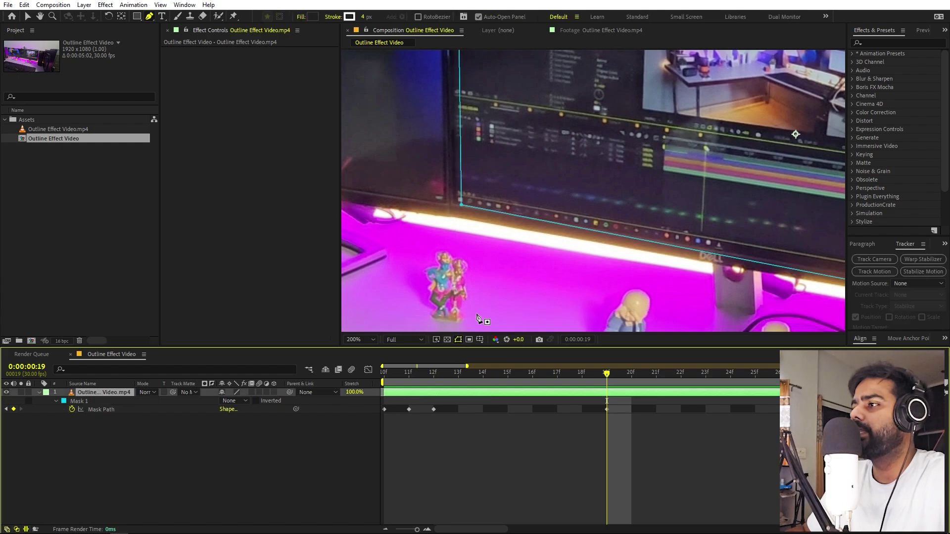
drag(461, 205, 447, 365)
drag(521, 108, 537, 202)
mouse_move(462, 151)
mouse_down()
mouse_move(428, 166)
mouse_move(451, 153)
mouse_up()
key(space)
drag(530, 203, 498, 182)
Review the mask's fit around the whole right monitor and its keyframes over the timeline
key(slash)
drag(562, 374, 543, 401)
key(Page_Down)
key(Page_Down)
key(Page_Down)
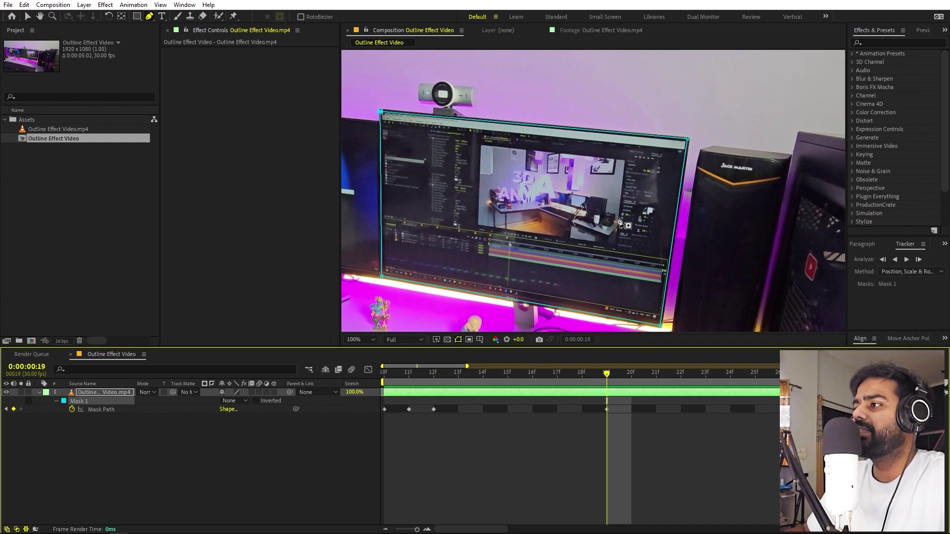
scroll(619, 229, down, 2)
scroll(631, 425, down, 2)
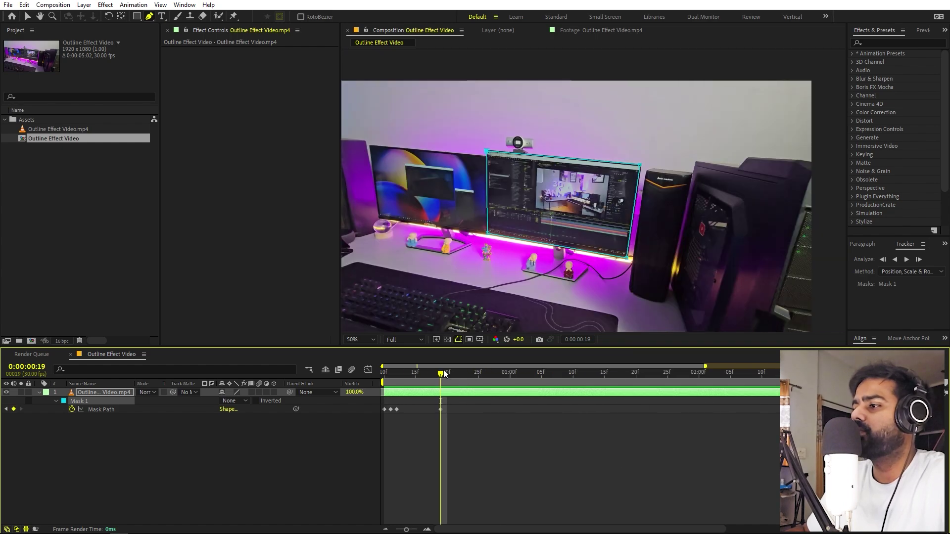
key(space)
key(space)
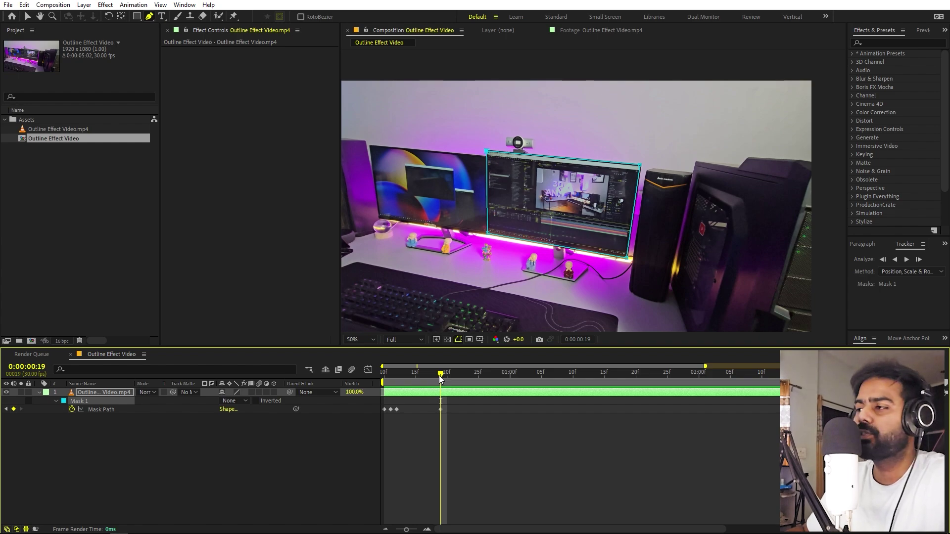
Return to 0:00:00:10 and remove all Mask Path keyframes from Mask 1 on the right monitor
drag(440, 379, 440, 399)
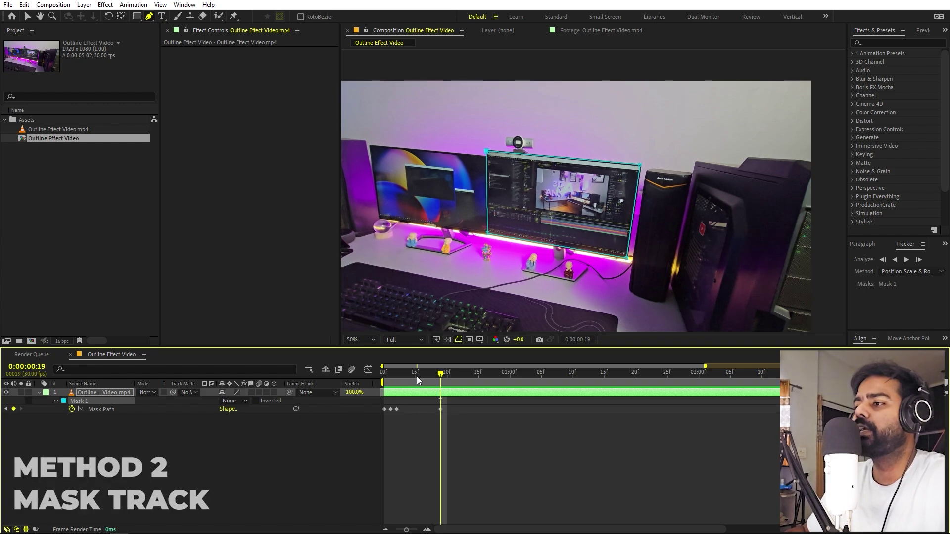
drag(417, 376, 324, 374)
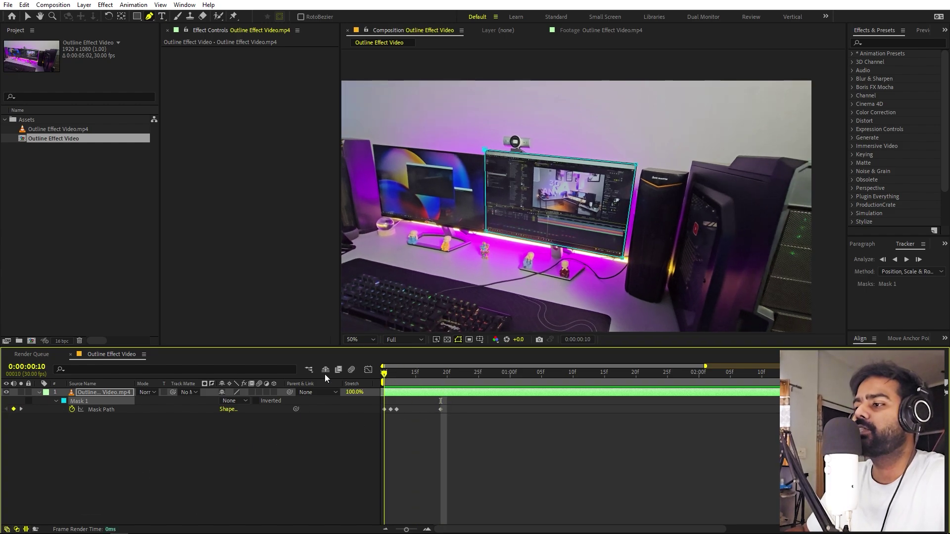
click(72, 410)
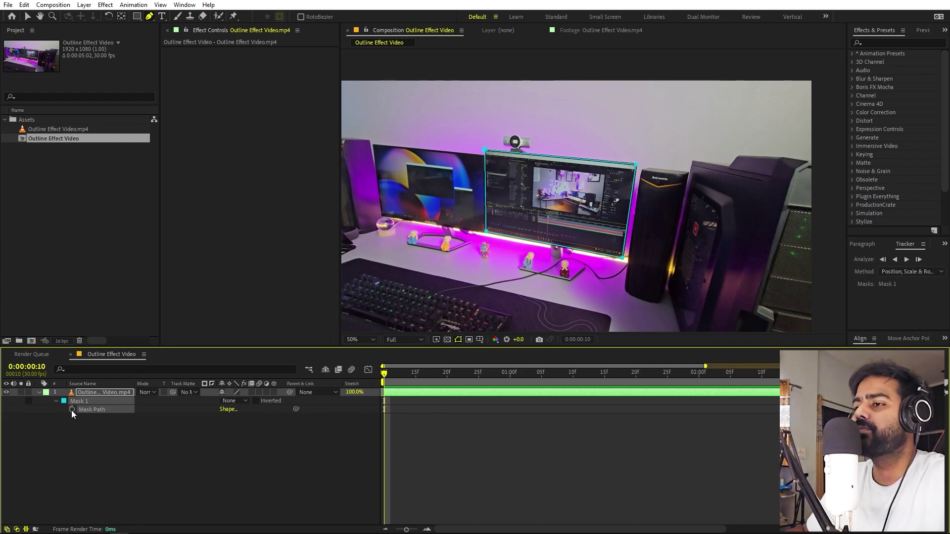
click(182, 463)
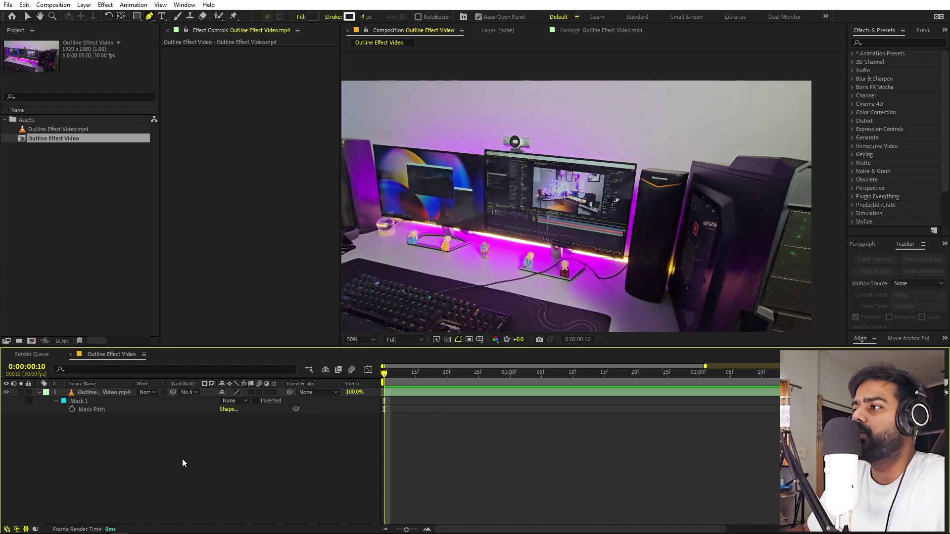
Track the right monitor's mask forward from 0:00:00:10 to 0:00:01:09 with the Mask Tracker
click(79, 402)
right_click(79, 402)
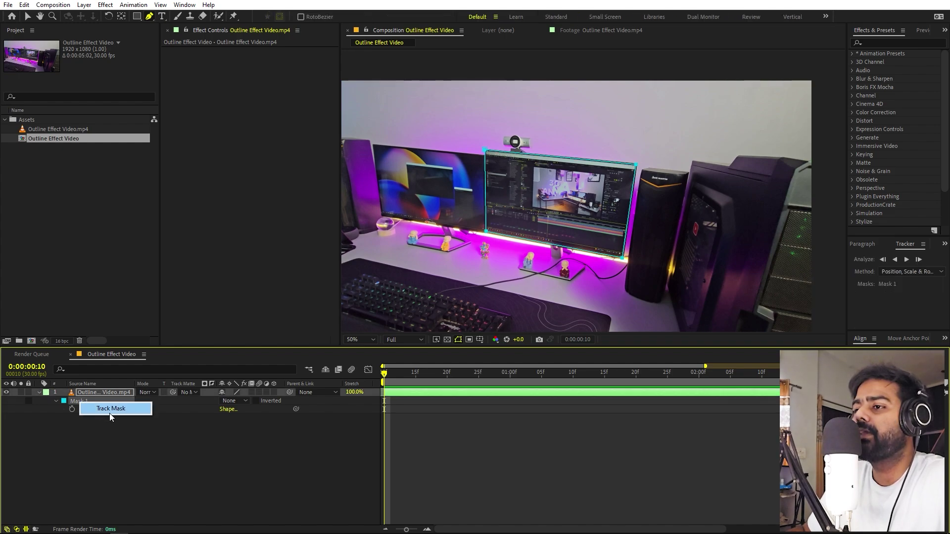
click(101, 410)
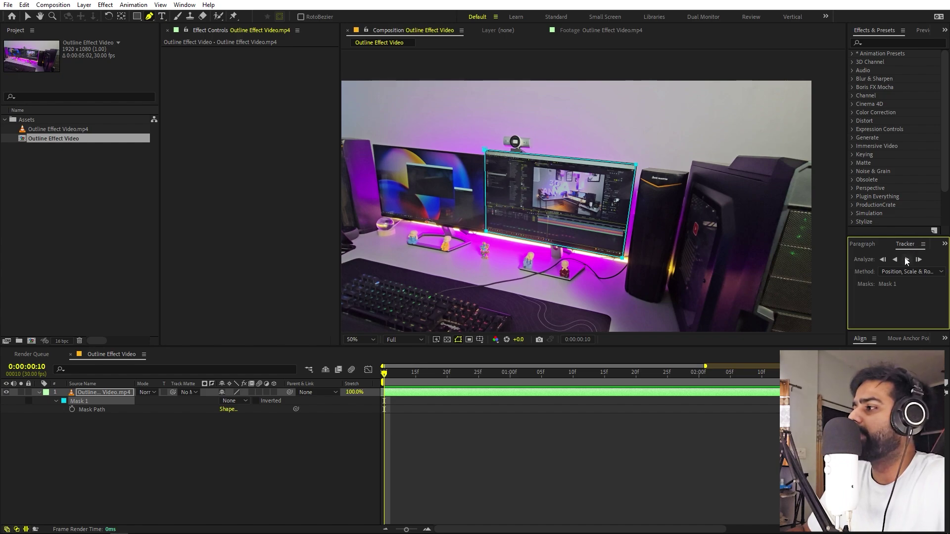
click(906, 259)
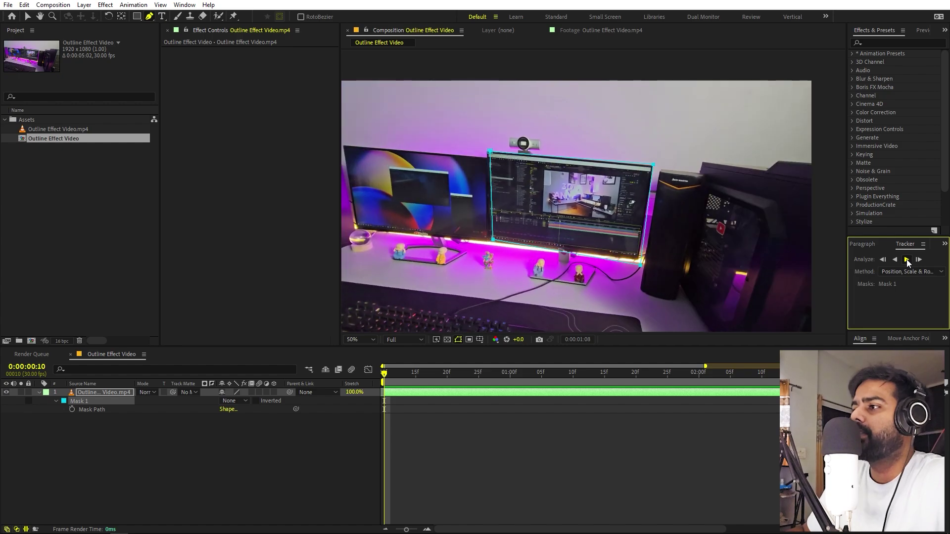
click(906, 259)
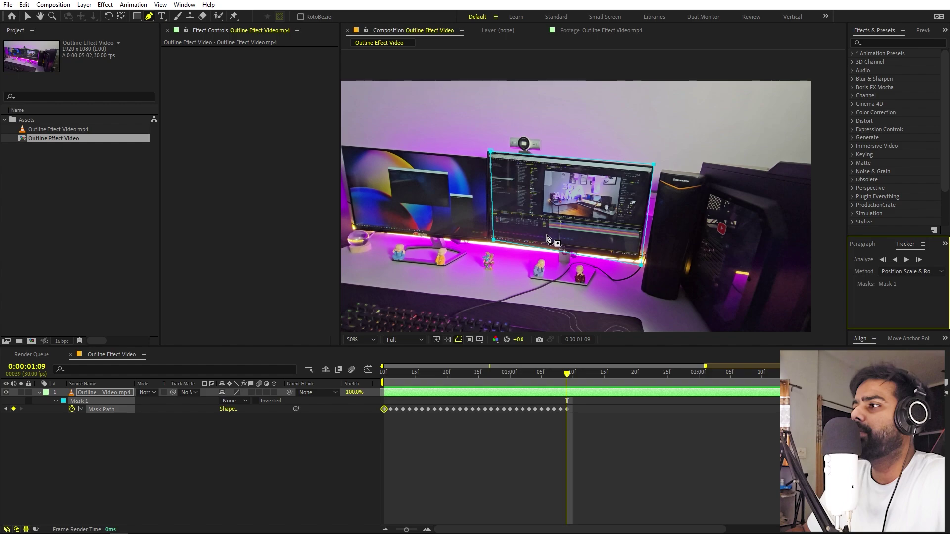
Examine how closely the tracked mask fits the right monitor's edges and corners at 0:00:01:09
scroll(550, 240, up, 1)
key(h)
drag(438, 248, 611, 167)
scroll(565, 189, up, 2)
drag(574, 211, 617, 167)
scroll(712, 155, up, 1)
scroll(598, 193, down, 3)
key(space)
drag(684, 76, 647, 176)
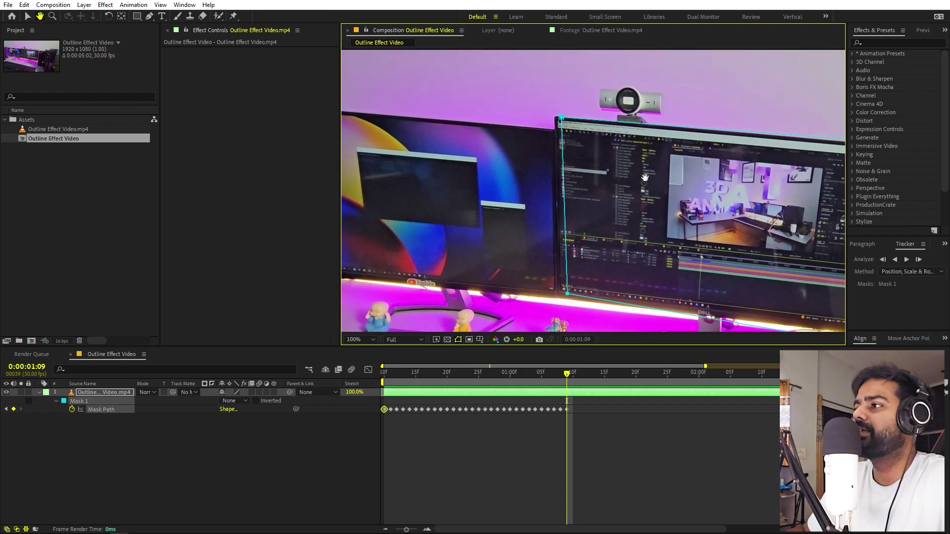
drag(723, 183, 599, 164)
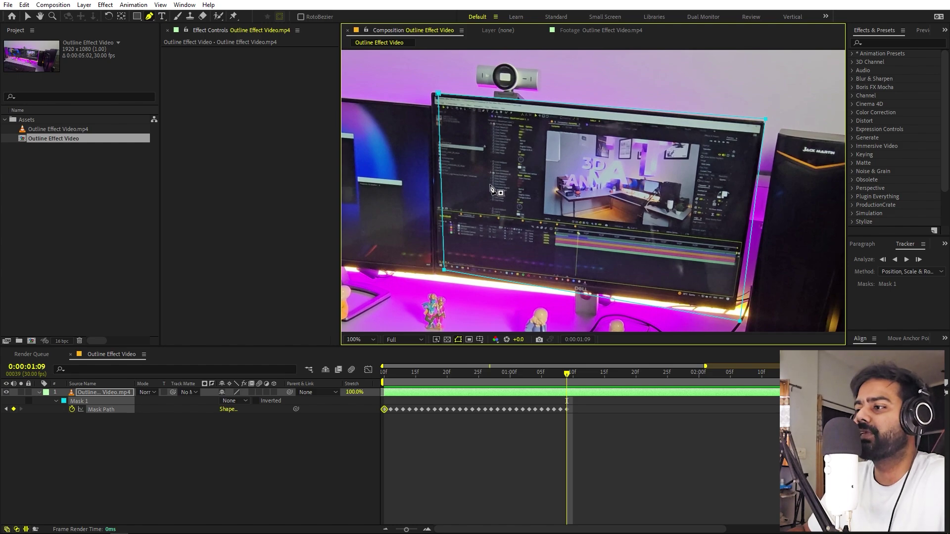
Return to 0:00:00:10 and delete the right monitor's mask from the footage layer
drag(467, 371, 140, 410)
click(117, 426)
click(82, 400)
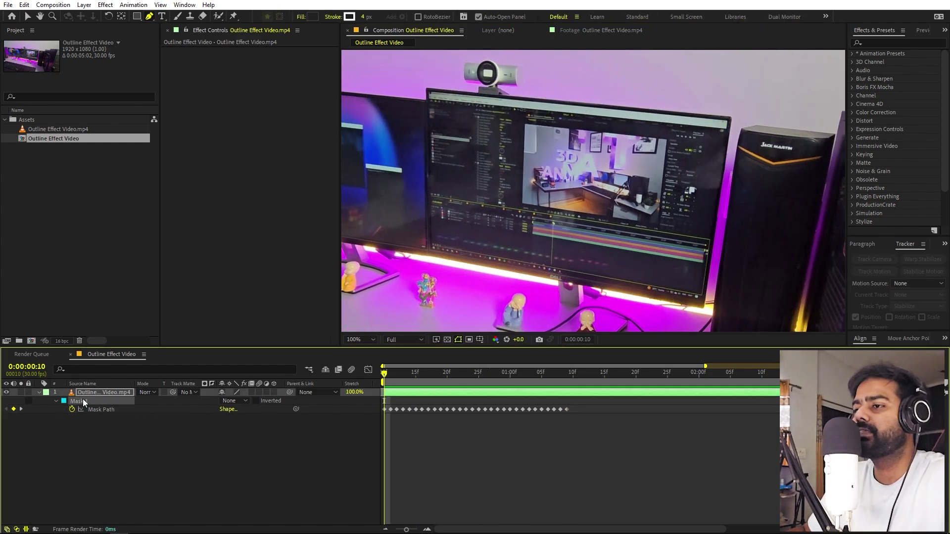
key(Delete)
Draw a closed, curved four-point mask around the webcam's round lens with the Pen tool
scroll(541, 147, up, 1)
drag(541, 147, 614, 261)
drag(612, 158, 647, 206)
scroll(604, 190, up, 2)
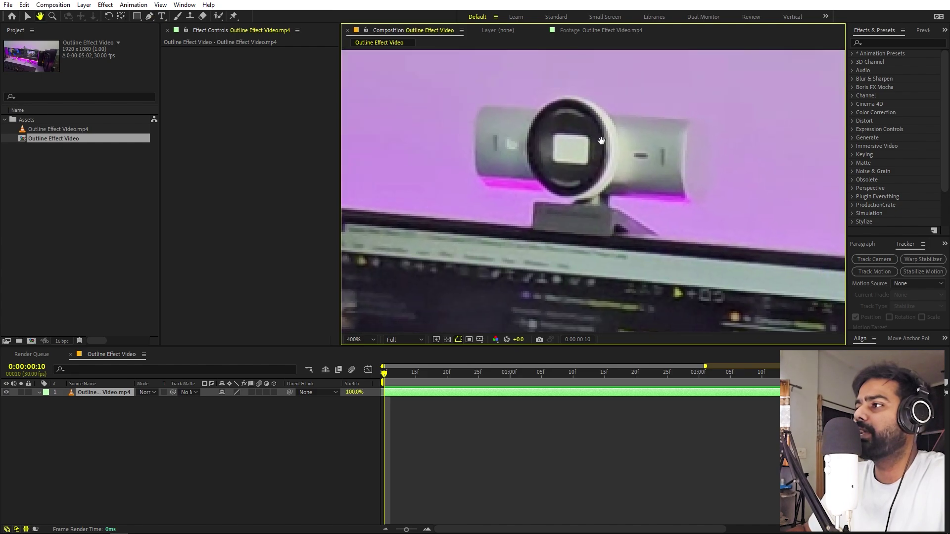
key(g)
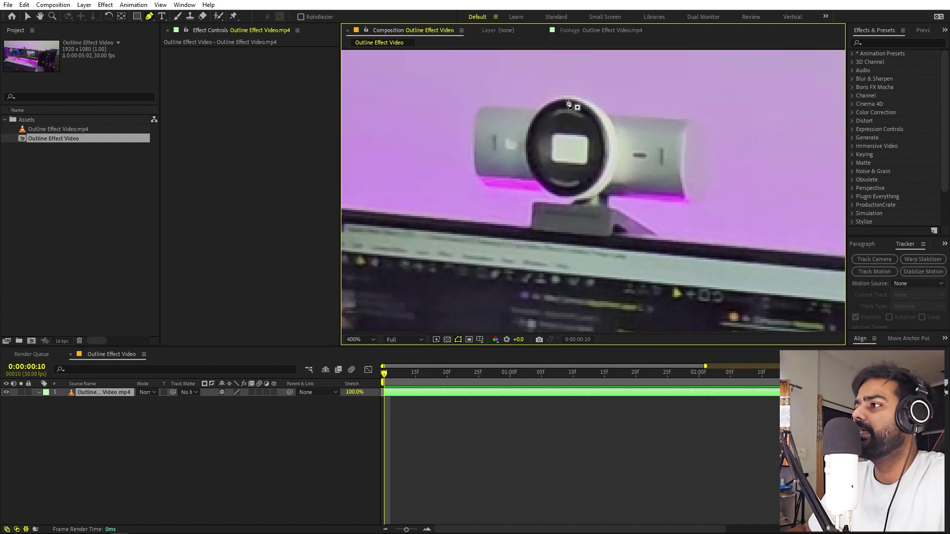
click(566, 100)
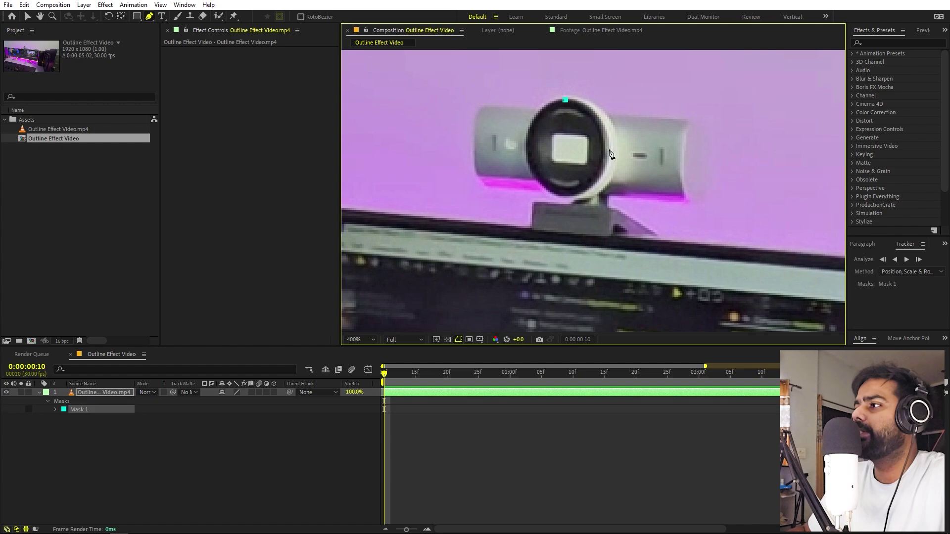
drag(607, 147, 609, 198)
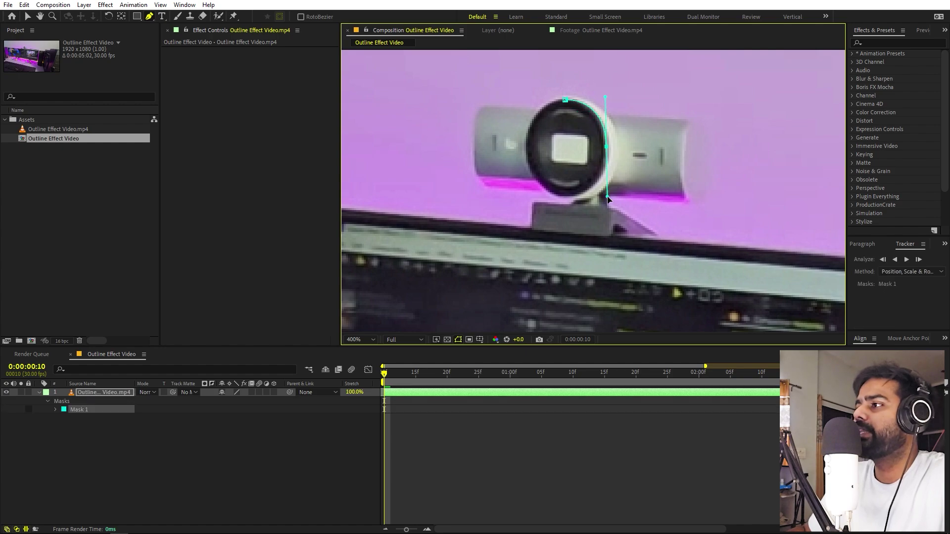
drag(527, 147, 530, 106)
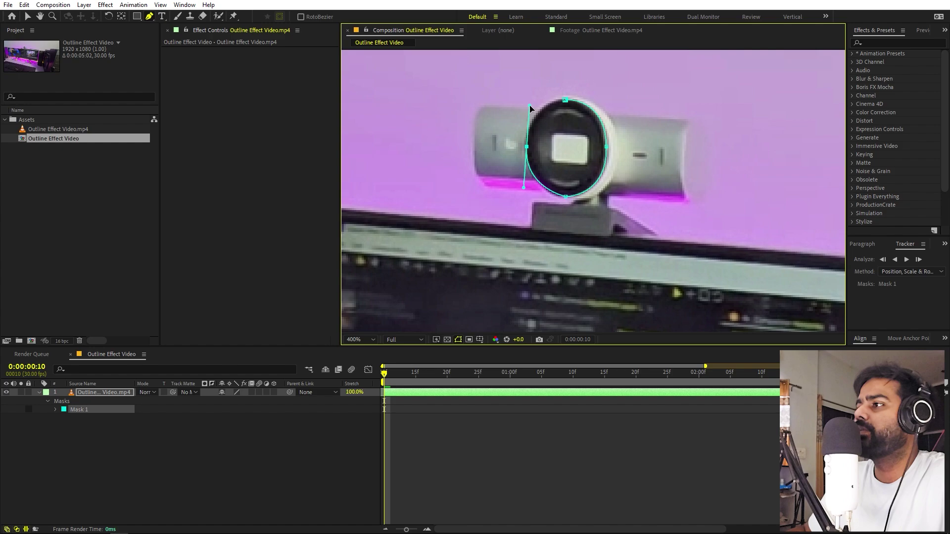
click(566, 100)
Set the webcam lens mask's mode to None and track the mask forward from 0:00:00:10 to 0:00:01:05
click(232, 409)
click(232, 418)
right_click(81, 409)
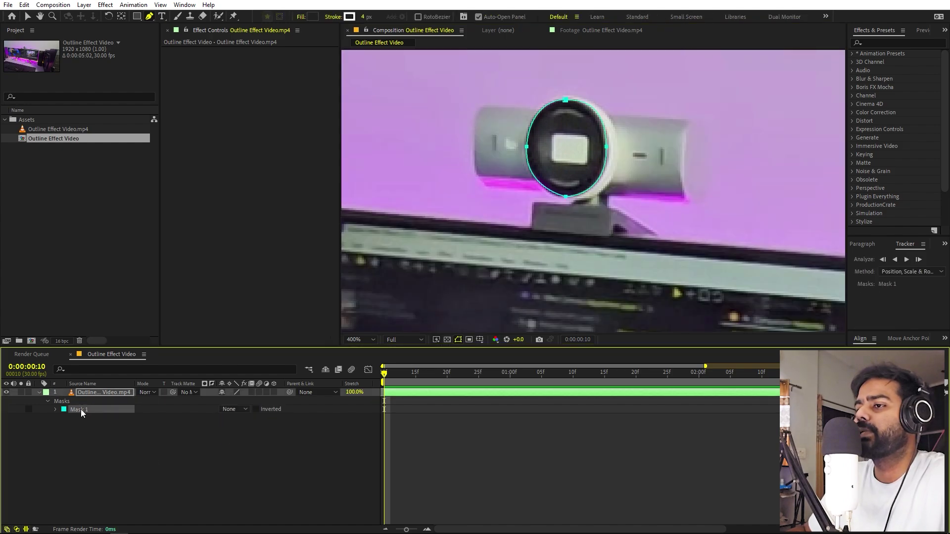
click(117, 417)
scroll(774, 244, down, 1)
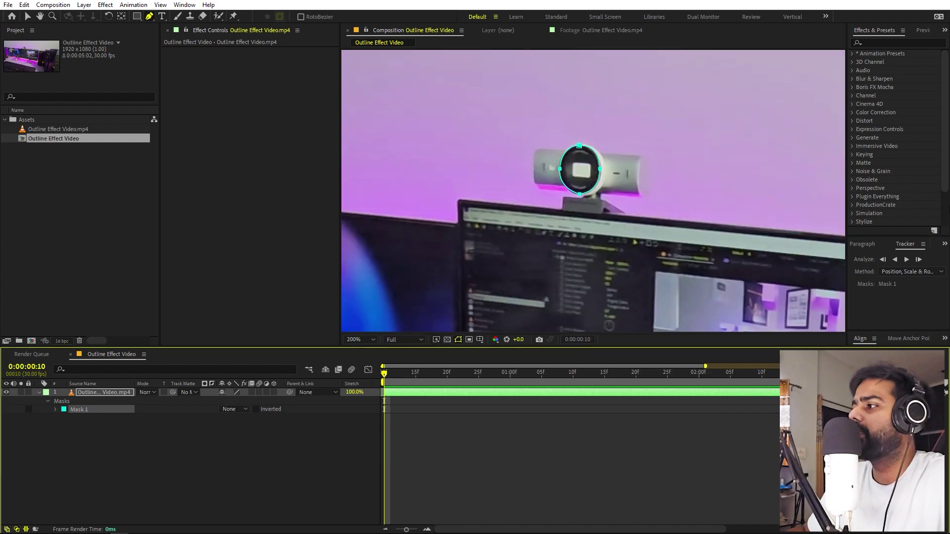
click(907, 260)
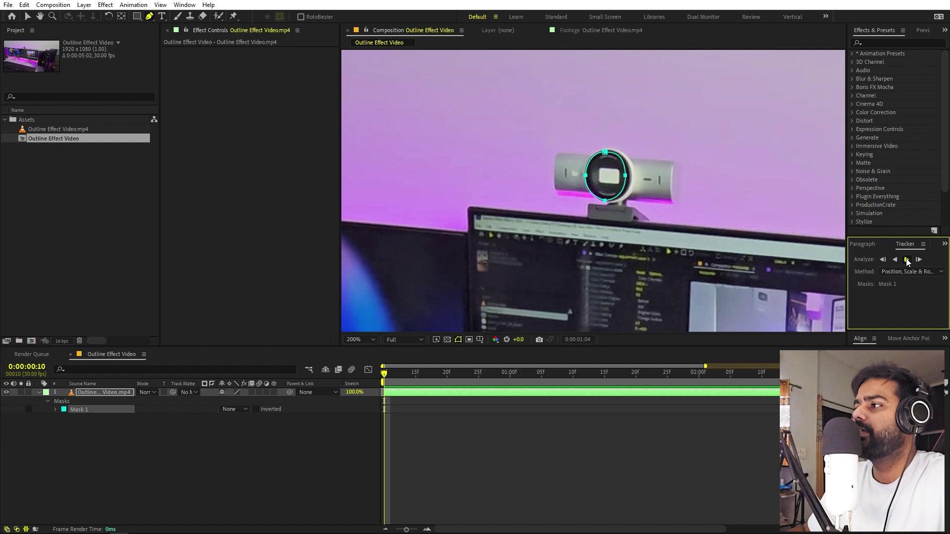
click(907, 259)
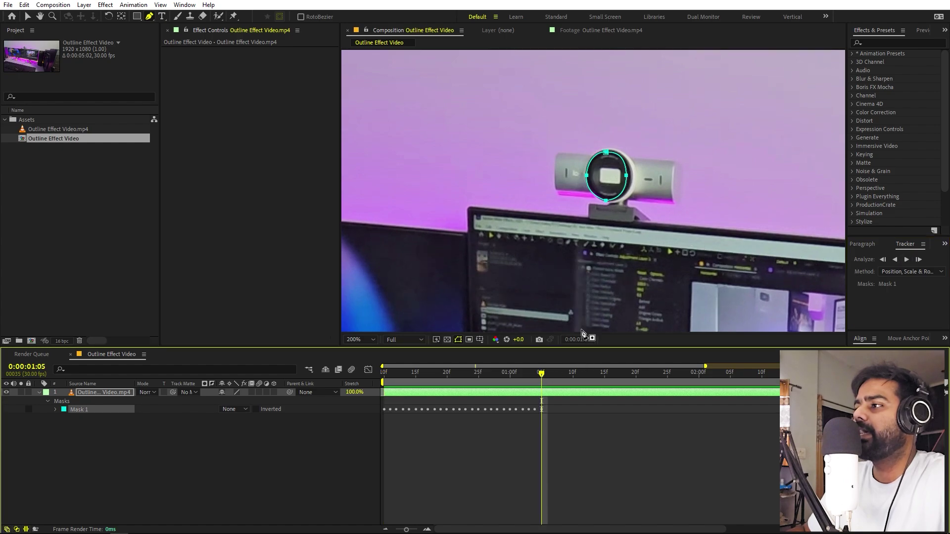
key(comma)
key(period)
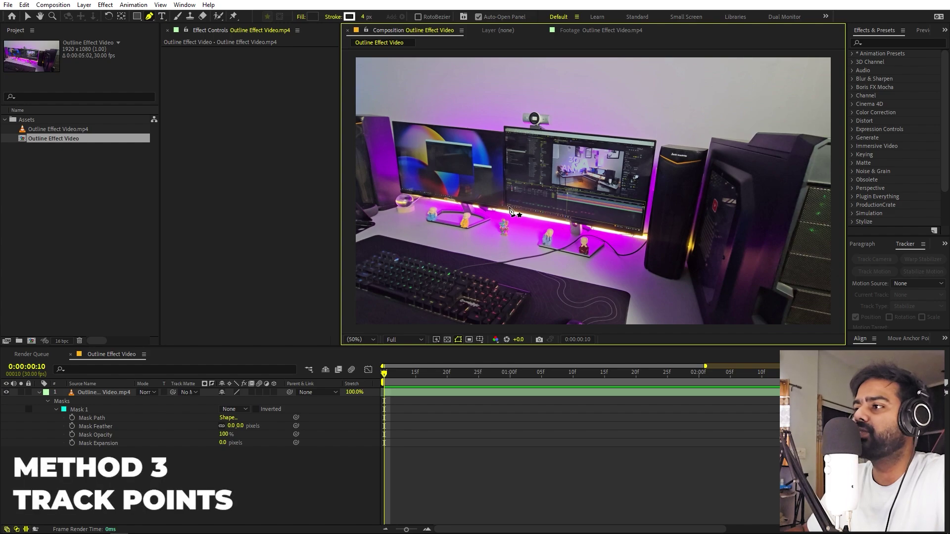
Examine the webcam and the right monitor up close at 0:00:00:10 as possible tracking targets
scroll(483, 210, up, 1)
scroll(482, 210, down, 1)
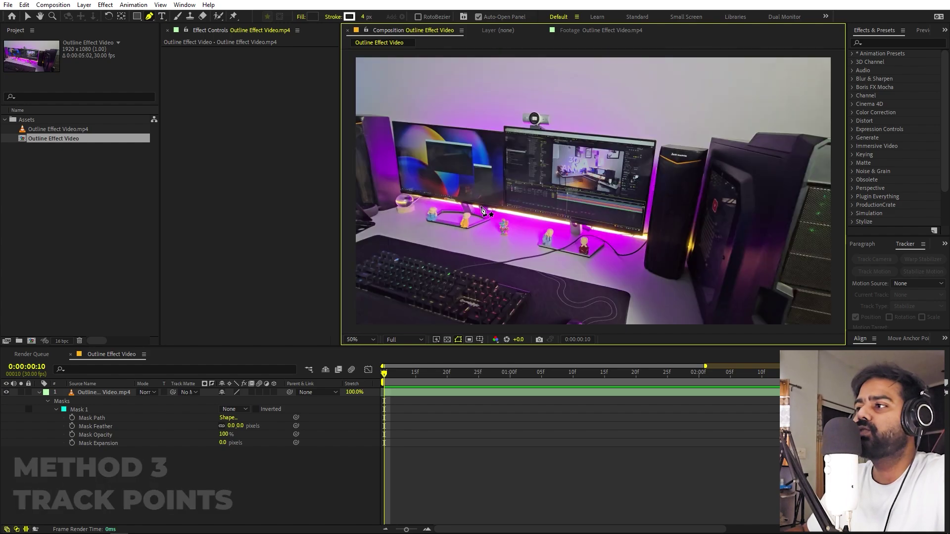
drag(557, 117, 573, 153)
scroll(555, 165, up, 2)
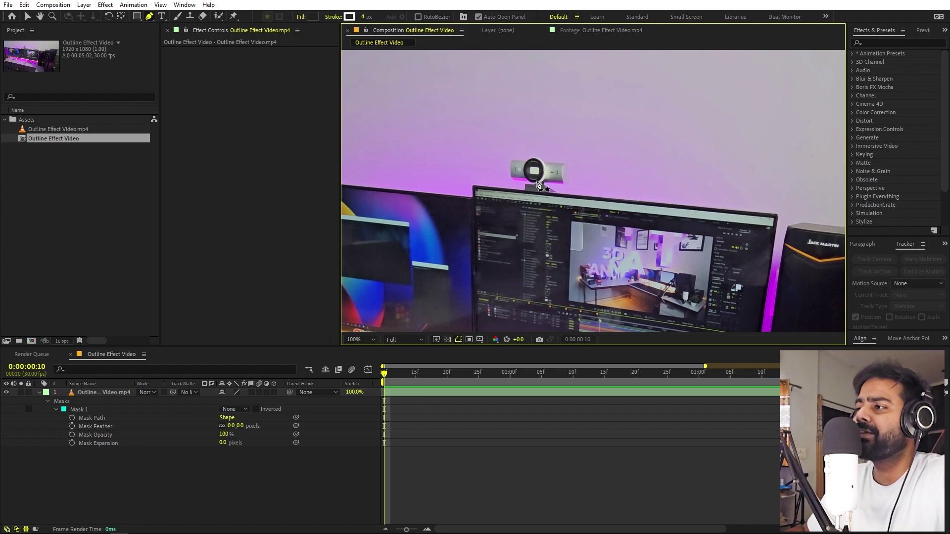
scroll(538, 202, down, 2)
drag(578, 230, 544, 168)
scroll(544, 168, up, 2)
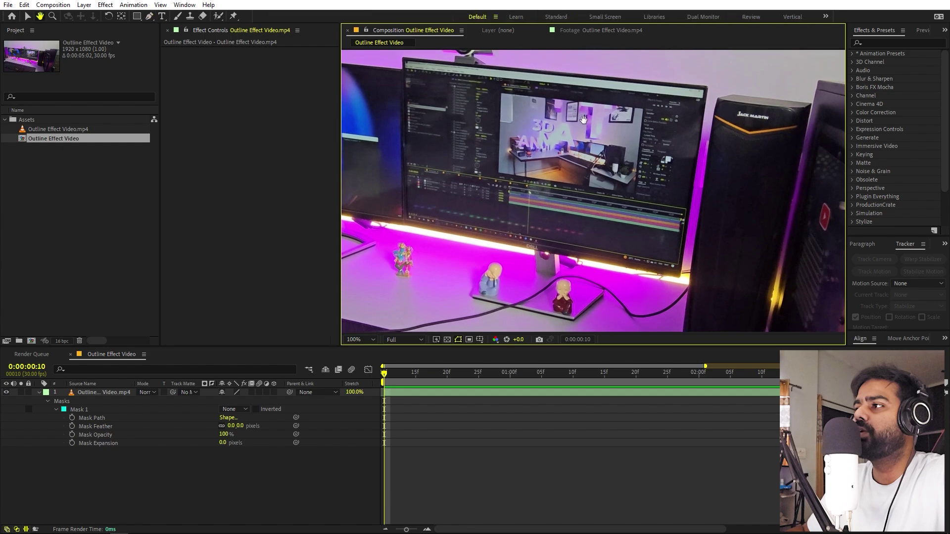
drag(489, 75, 500, 102)
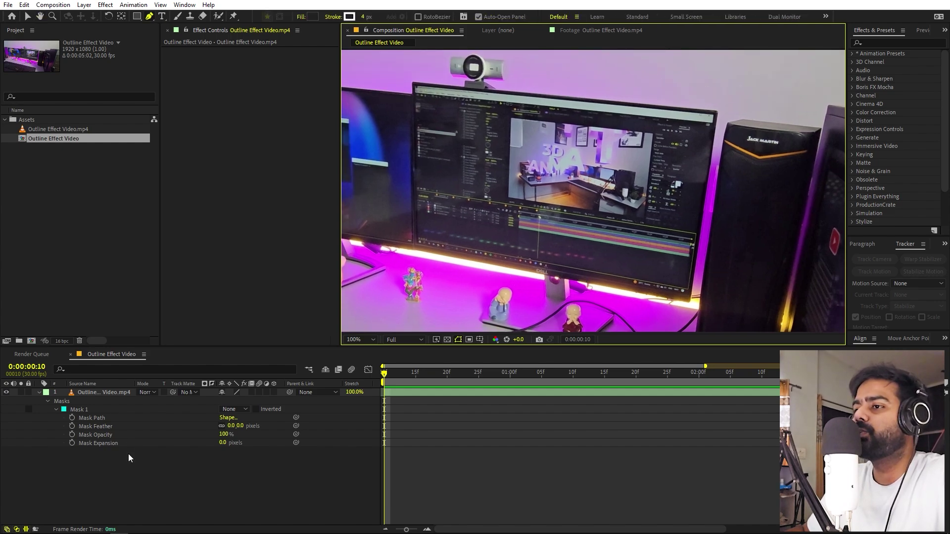
Delete Mask 1 from the footage layer and fit the whole frame in the composition view
key(shift+slash)
click(83, 409)
key(Delete)
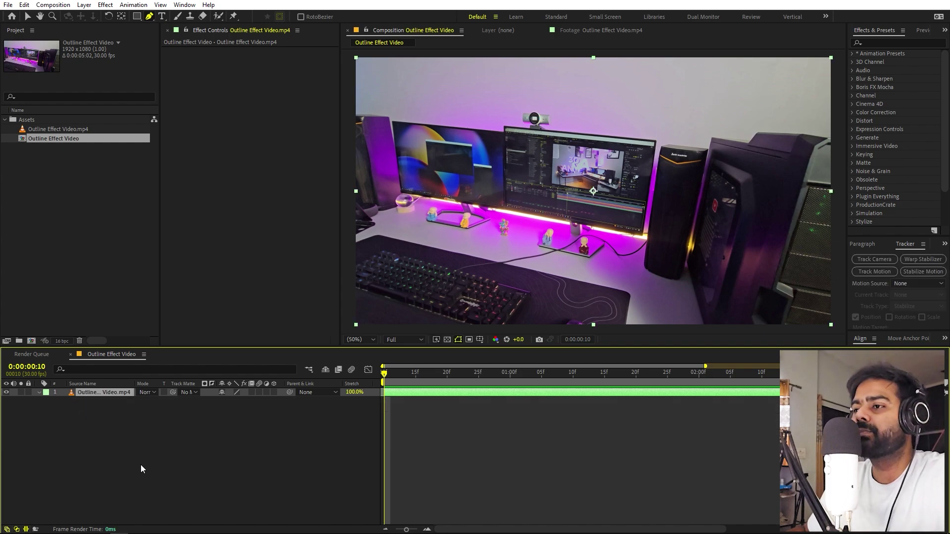
click(141, 465)
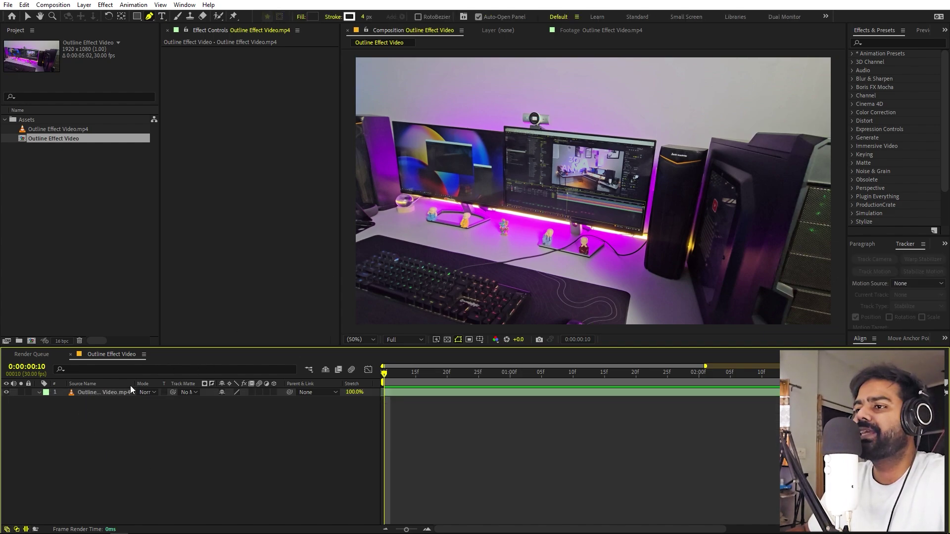
click(99, 393)
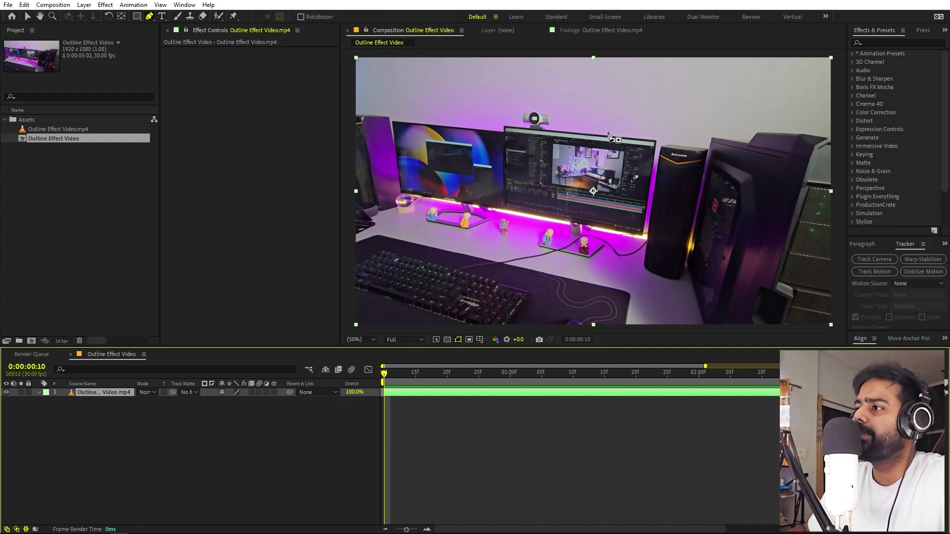
Create a black solid (000000) above the footage and hide it
right_click(205, 440)
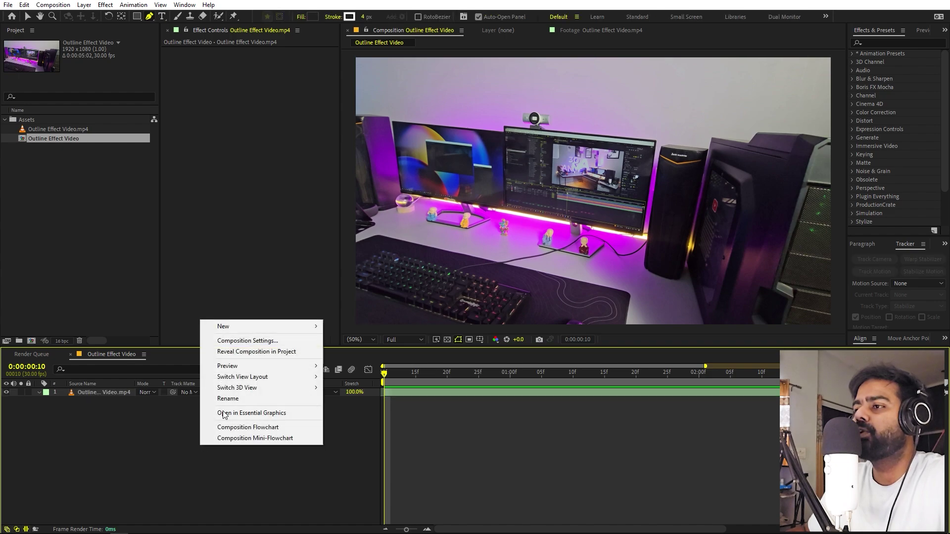
mouse_move(268, 330)
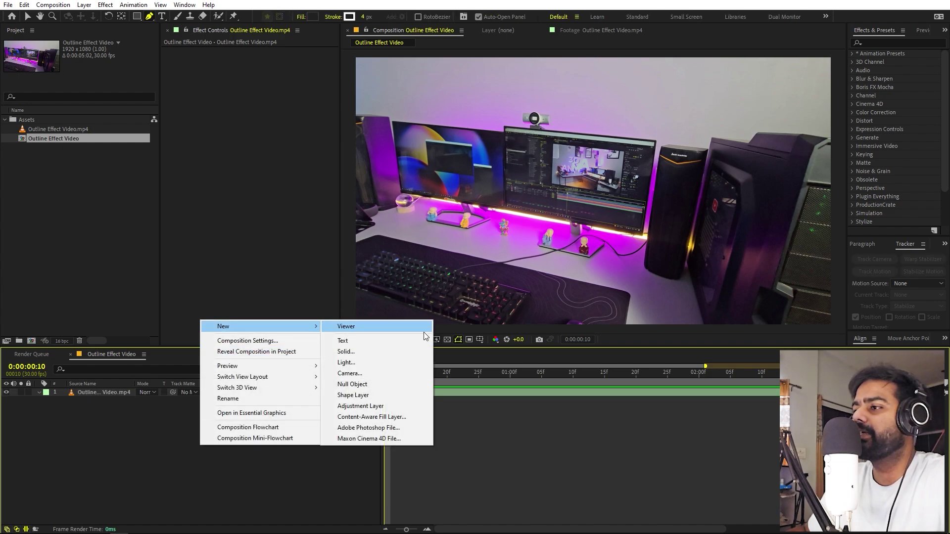
click(353, 352)
click(289, 260)
click(132, 317)
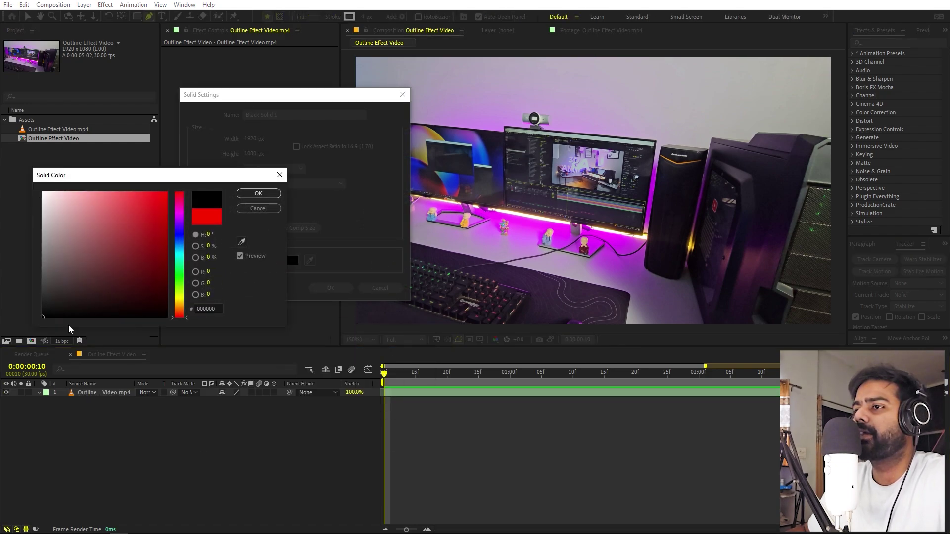
click(258, 194)
click(329, 288)
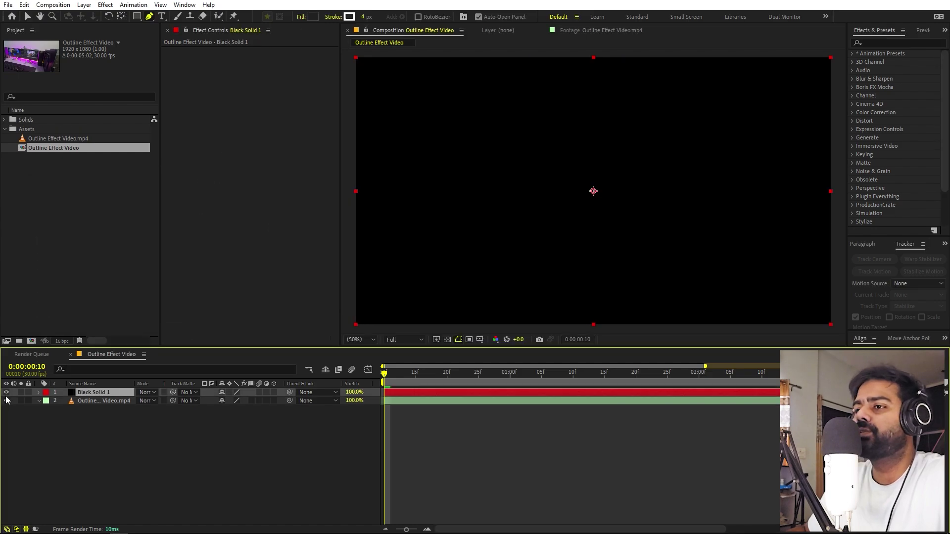
click(6, 392)
Try placing a Pen mask point on the hidden black solid over the right monitor's screen
click(535, 156)
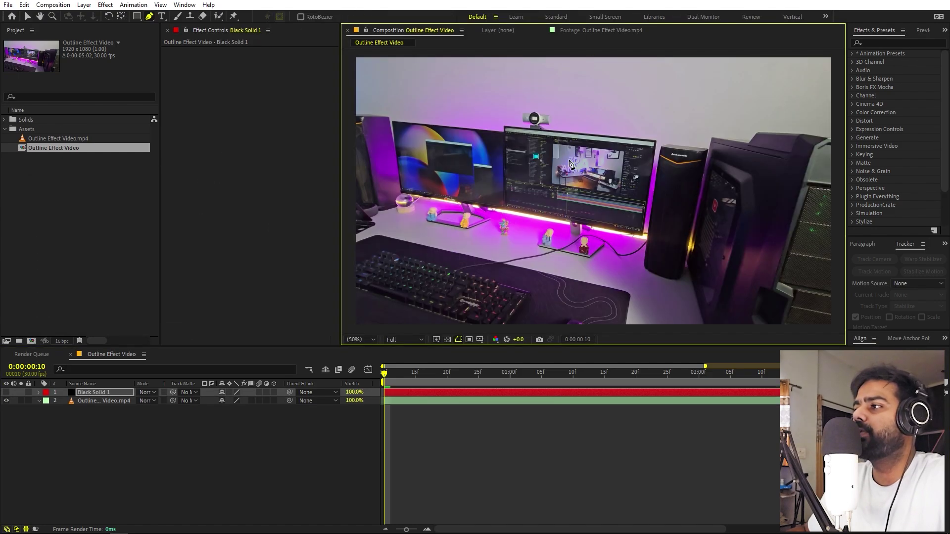
click(536, 159)
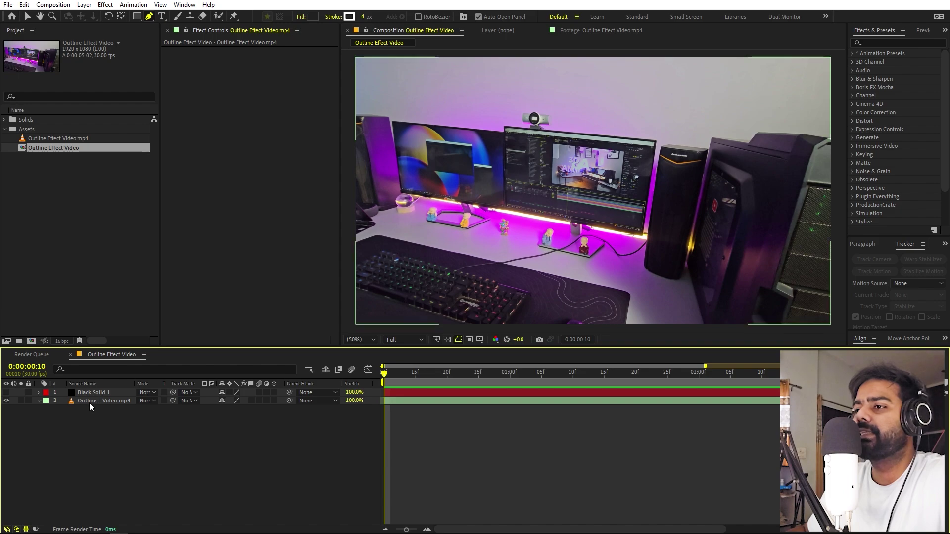
Start a new motion track on the Outline Effect Video.mp4 footage layer
click(106, 403)
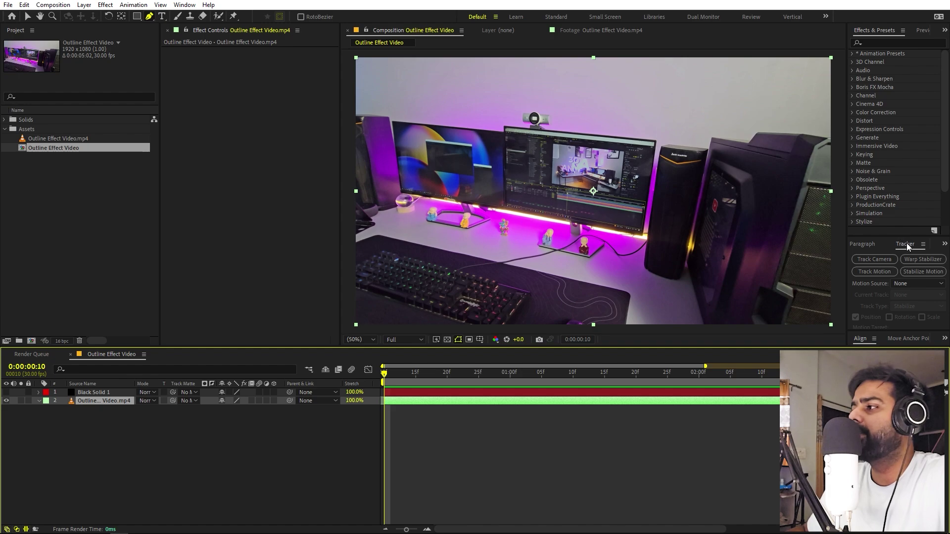
click(179, 4)
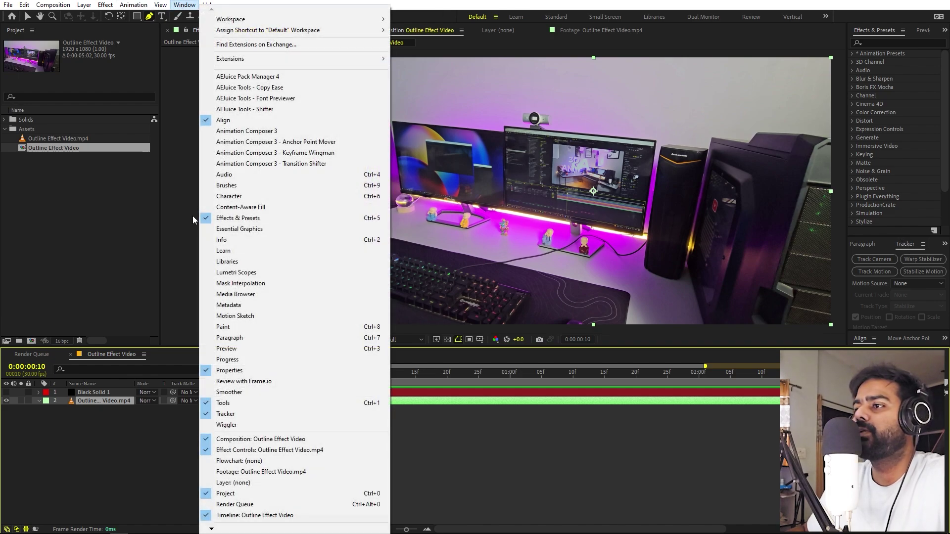
click(502, 458)
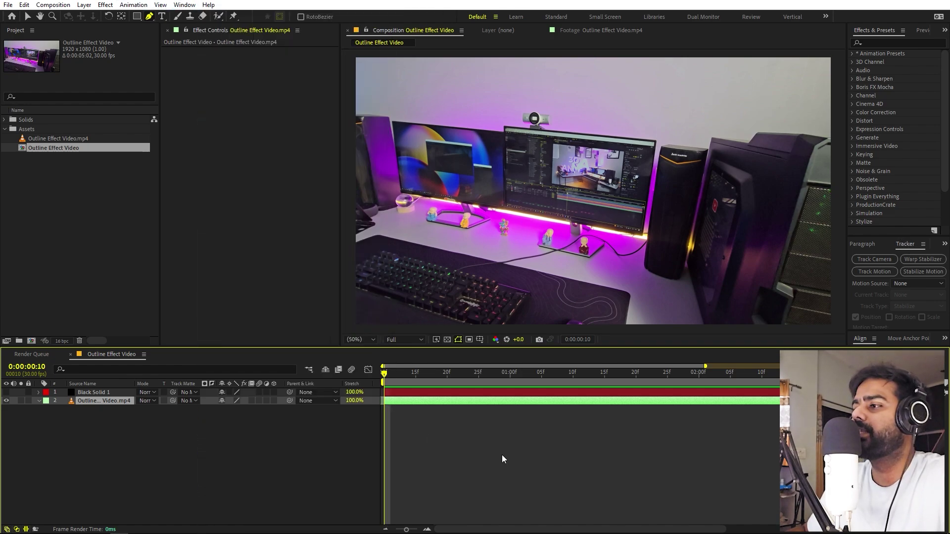
click(502, 458)
click(112, 400)
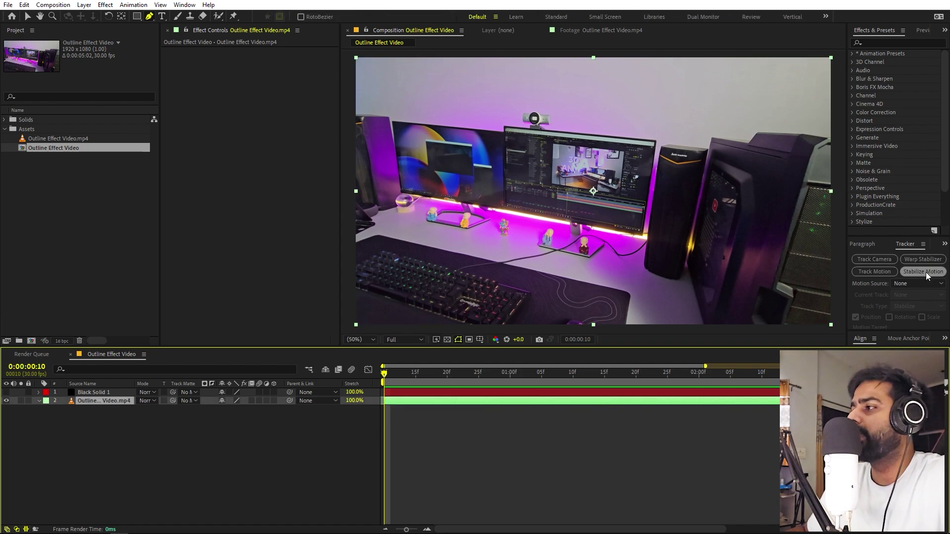
click(884, 274)
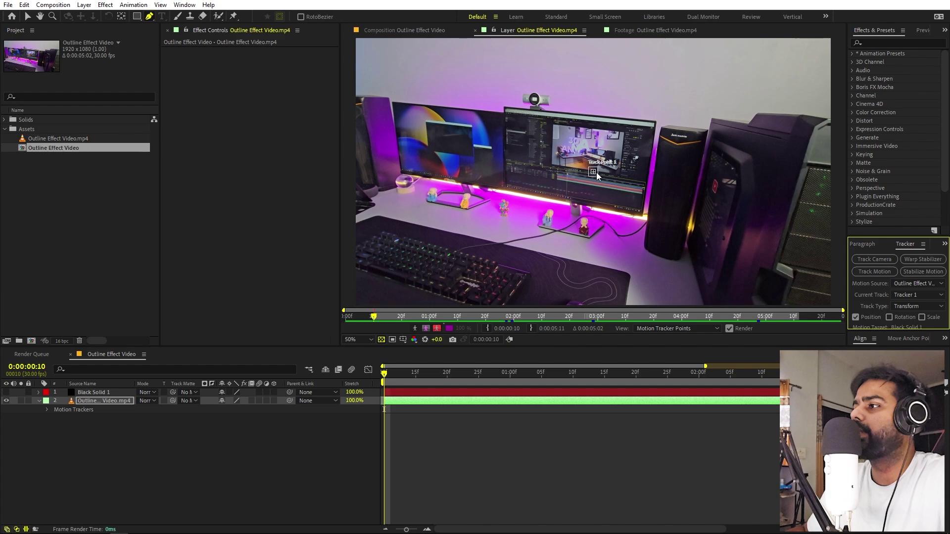
Place Track Point 1 on the right monitor's top-left corner at 0:00:00:10 and enlarge its feature region
scroll(597, 173, up, 5)
drag(613, 183, 669, 237)
drag(726, 289, 511, 150)
scroll(511, 150, up, 4)
scroll(508, 149, up, 1)
drag(606, 191, 593, 188)
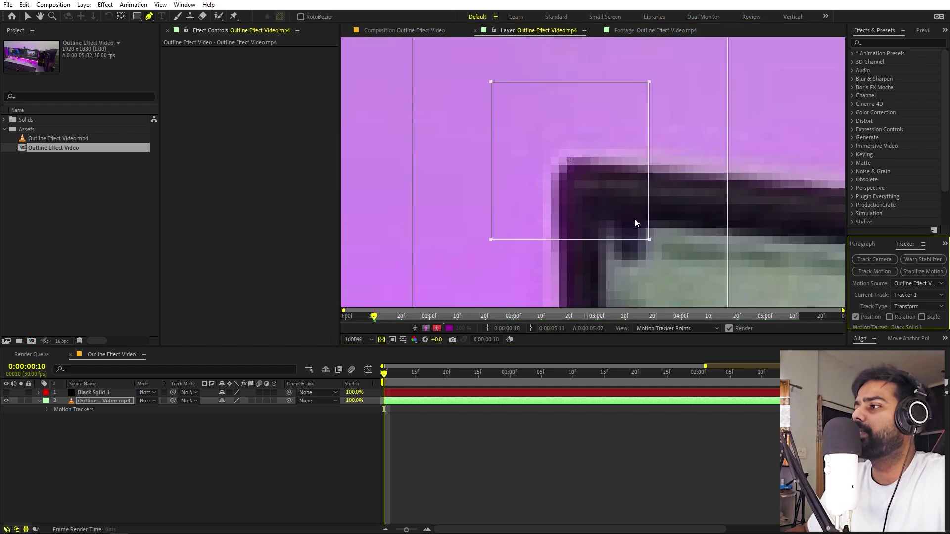
drag(650, 241, 685, 266)
Analyze the top-left corner track forward to the end of the footage at 0:00:05:11
scroll(663, 251, down, 1)
scroll(675, 229, down, 1)
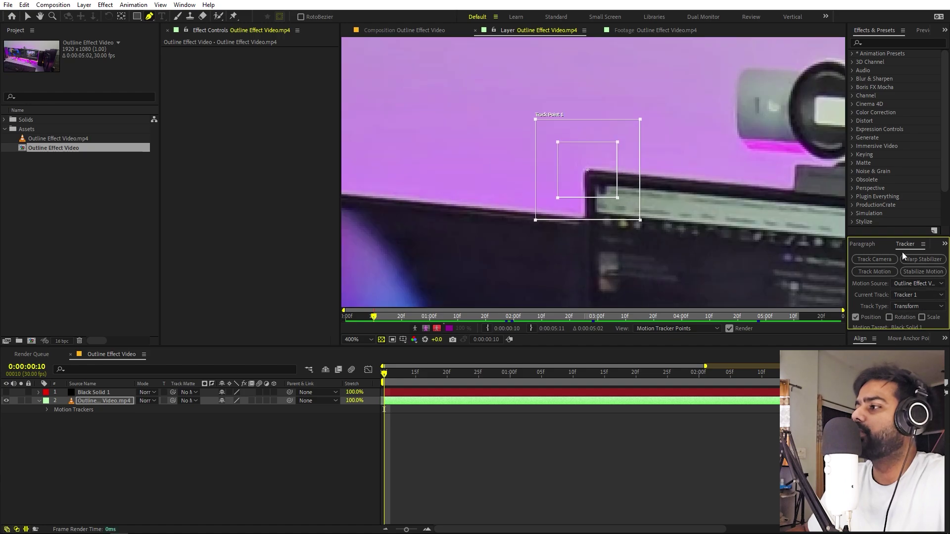
drag(899, 237, 902, 159)
drag(905, 282, 905, 293)
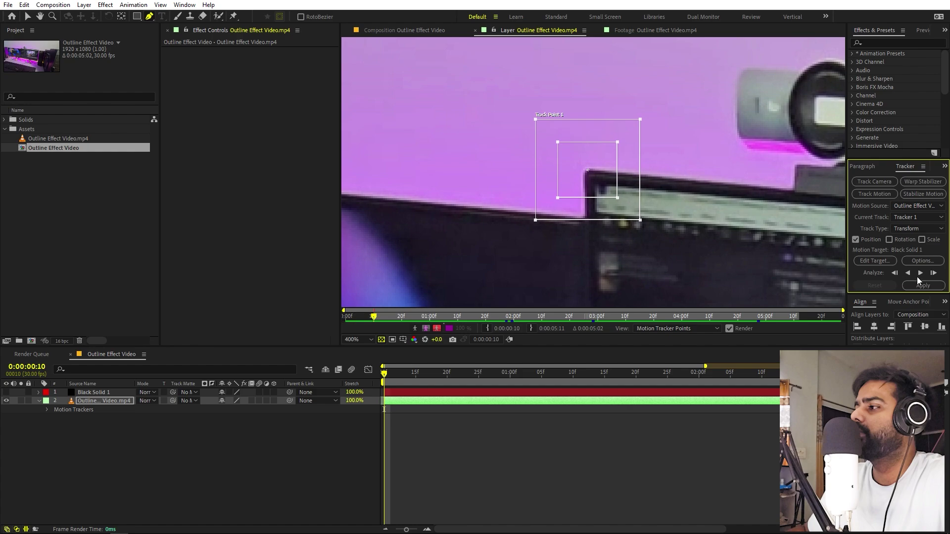
click(921, 274)
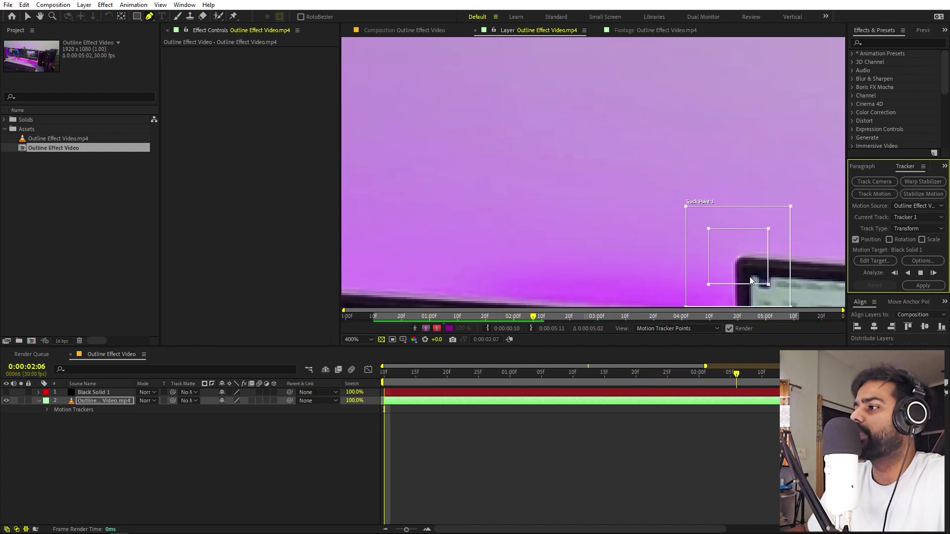
scroll(594, 84, down, 3)
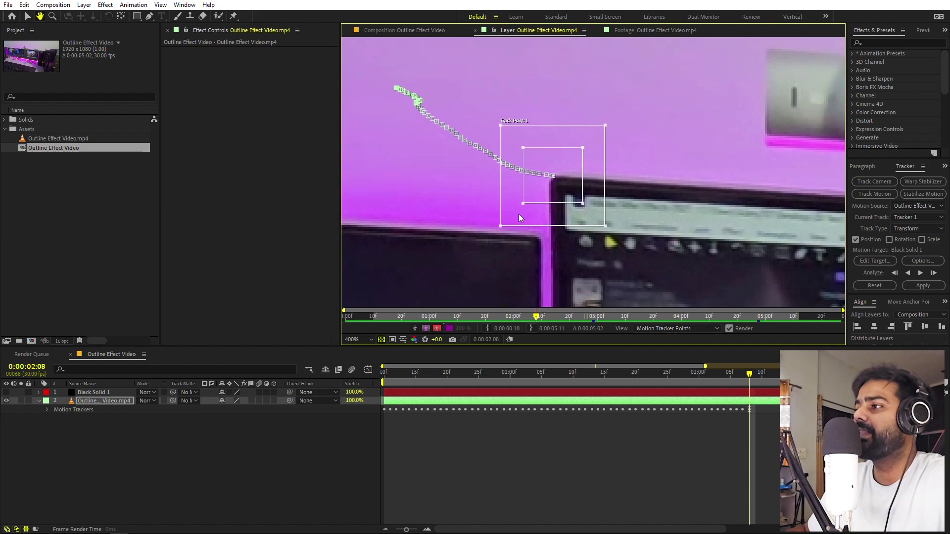
key(comma)
click(920, 272)
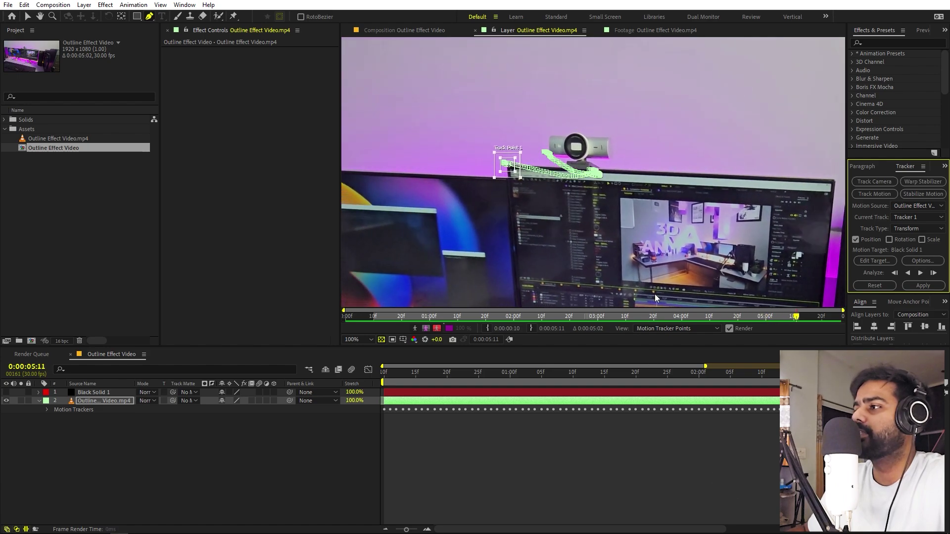
Add a null object to the composition
right_click(146, 451)
mouse_move(184, 336)
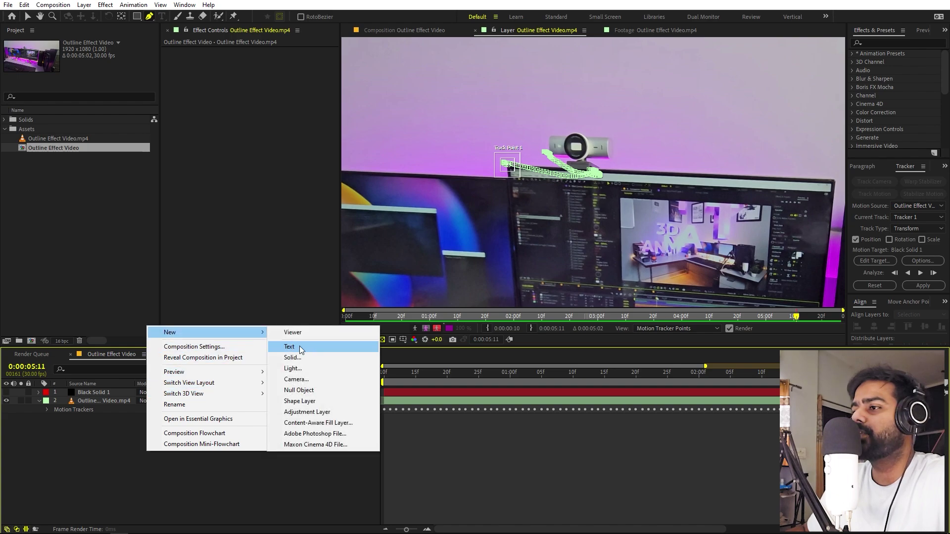
click(303, 391)
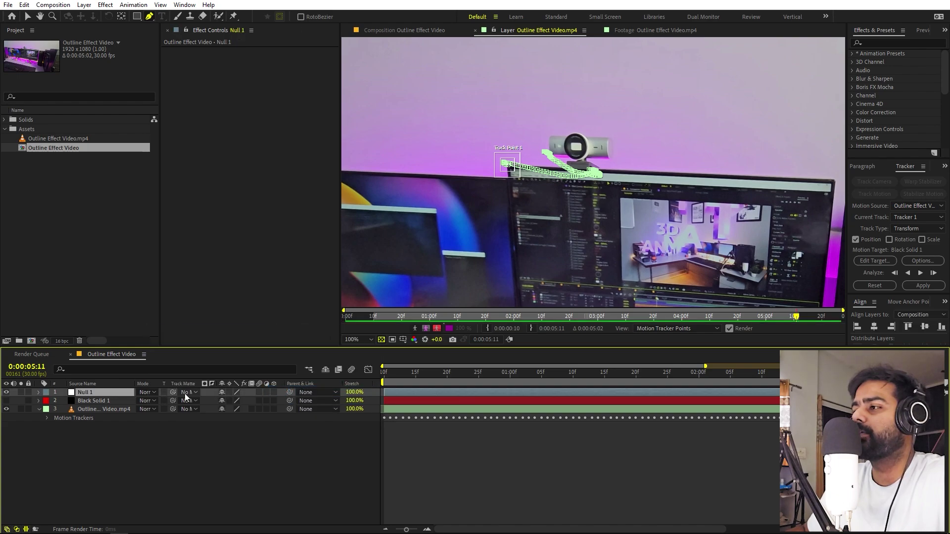
Set Null 1 as the motion target of Tracker 1 and apply the tracking data to it
click(873, 261)
click(511, 173)
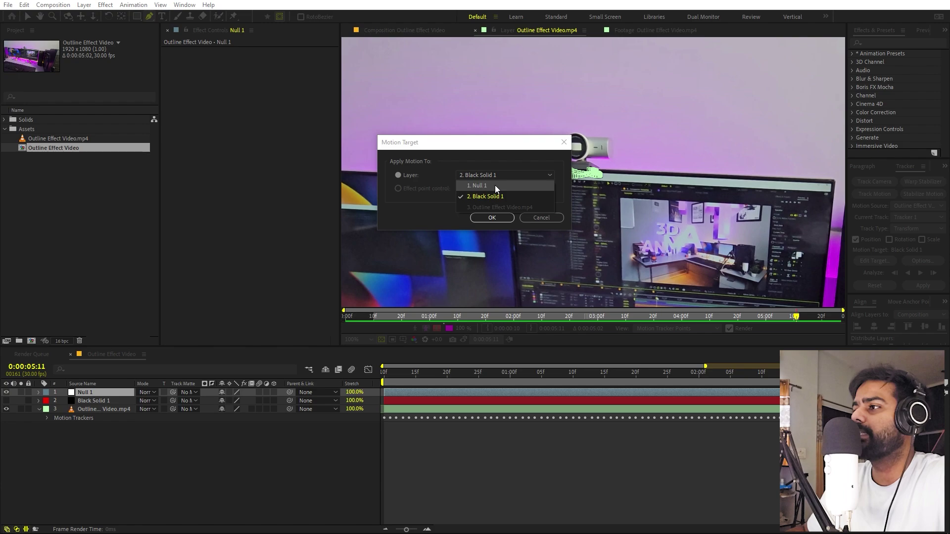
click(485, 183)
click(491, 218)
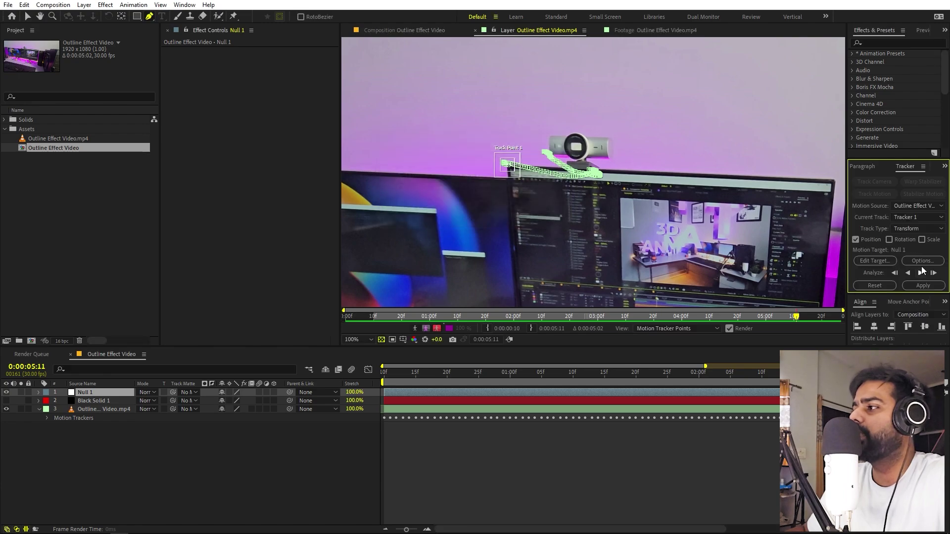
click(923, 285)
click(363, 126)
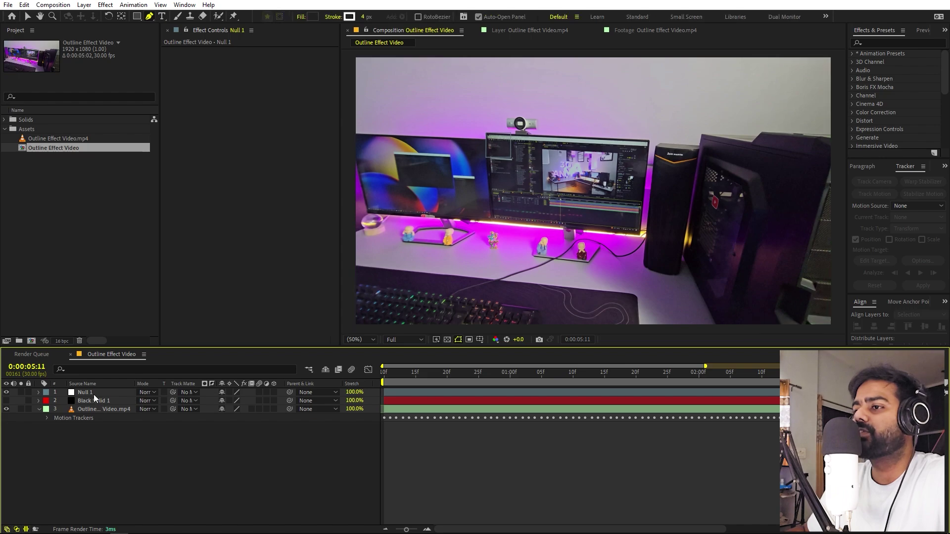
Check how Null 1 and its motion path line up with the right monitor's top-left corner
click(94, 394)
scroll(432, 116, up, 1)
drag(474, 115, 604, 195)
key(period)
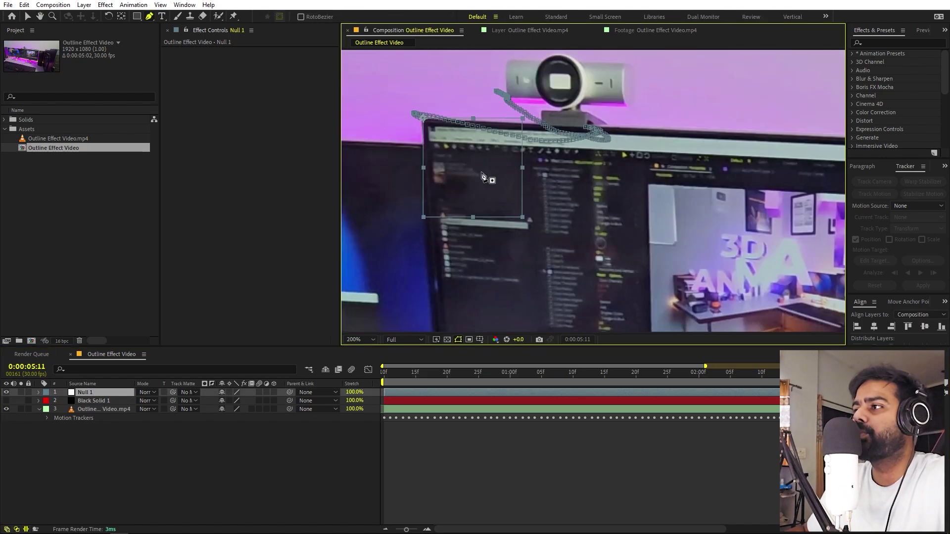
scroll(575, 165, down, 2)
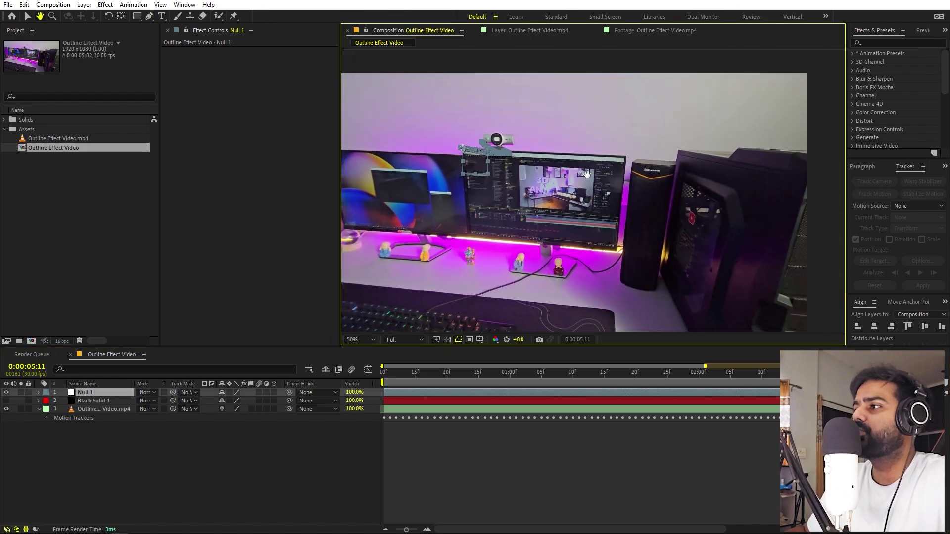
click(205, 443)
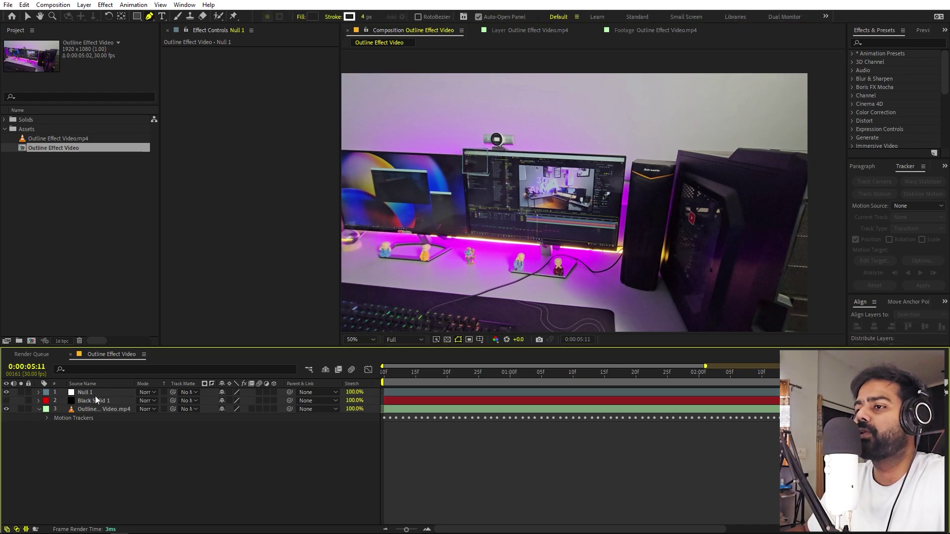
Start a second motion track on the footage layer
click(93, 409)
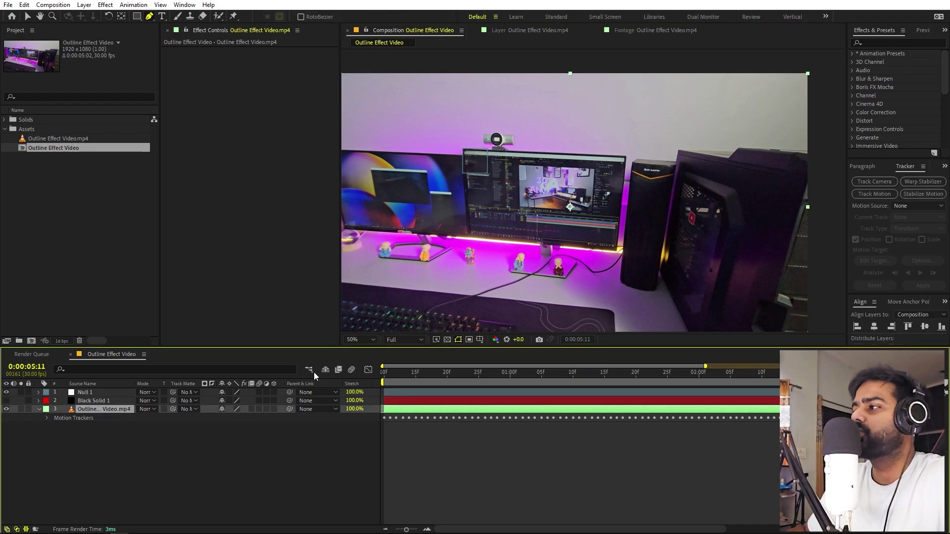
click(877, 193)
Try placing the second tracker's point at the right monitor's bottom-left corner on the last frame, 0:00:05:11
scroll(631, 182, up, 3)
drag(631, 182, 584, 84)
scroll(346, 159, down, 1)
drag(522, 69, 470, 227)
scroll(412, 127, up, 1)
key(space)
drag(487, 181, 497, 123)
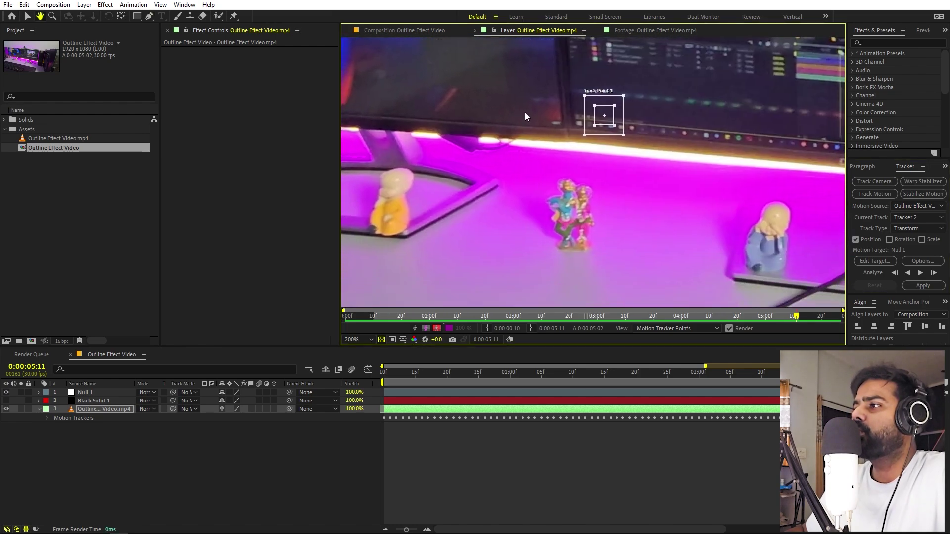
scroll(526, 114, up, 2)
key(space)
drag(514, 165, 580, 85)
drag(669, 108, 517, 216)
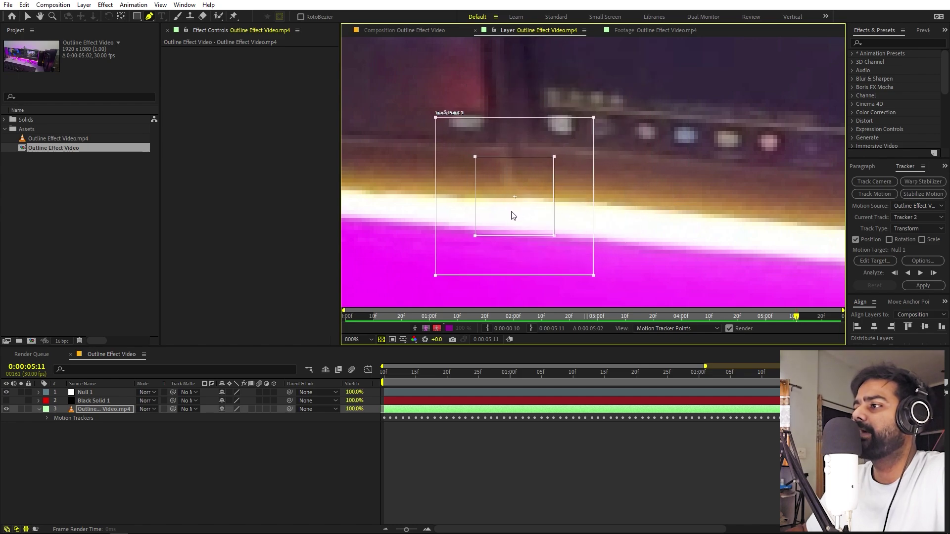
Return to 0:00:00:10 and place Tracker 2's track point at the right monitor's bottom-left corner
key(comma)
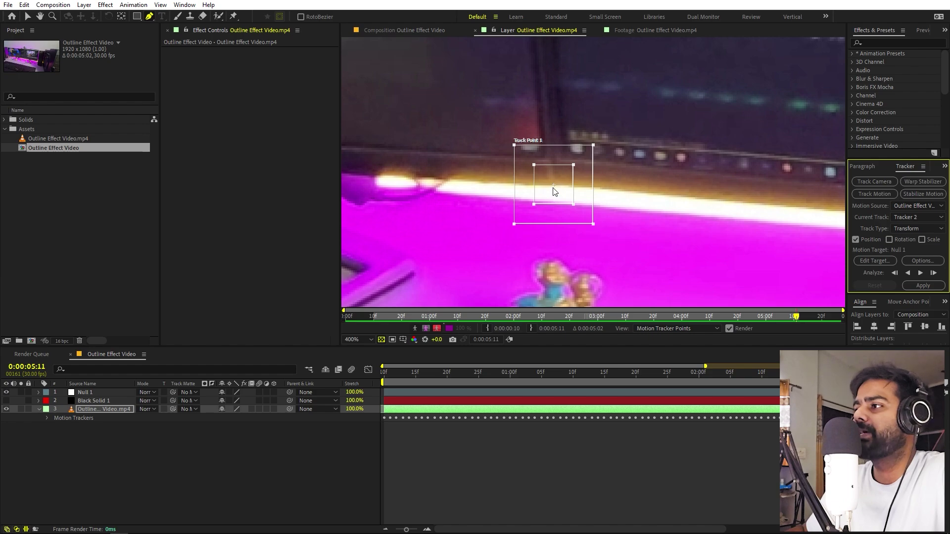
key(comma)
key(Home)
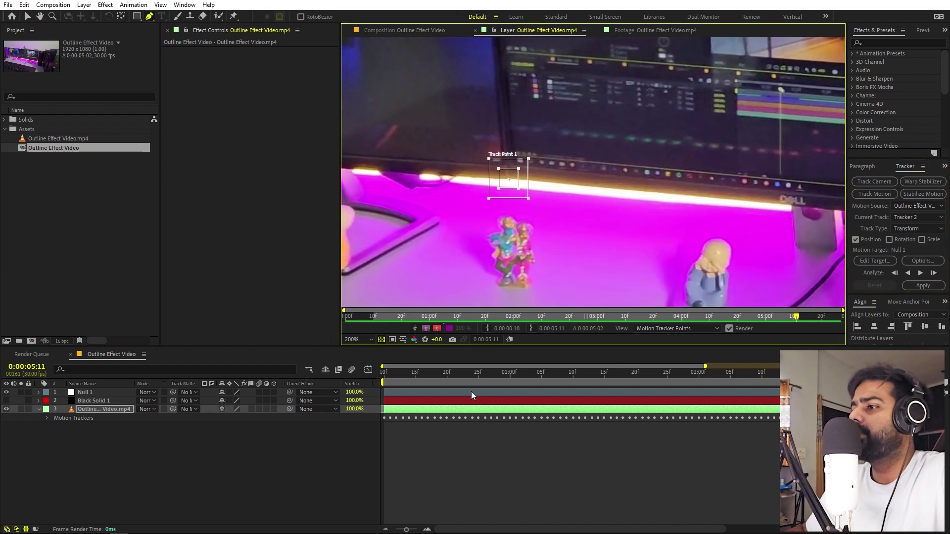
click(173, 392)
drag(506, 178, 549, 126)
scroll(538, 114, up, 2)
drag(602, 185, 594, 176)
drag(650, 190, 596, 164)
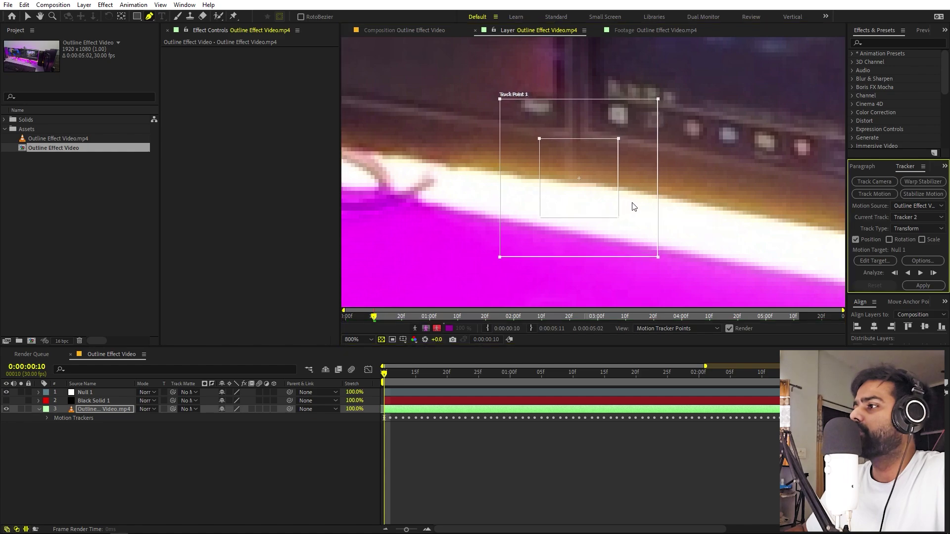
Try analyzing the bottom-left corner track forward, stopping at 0:00:01:10
click(920, 272)
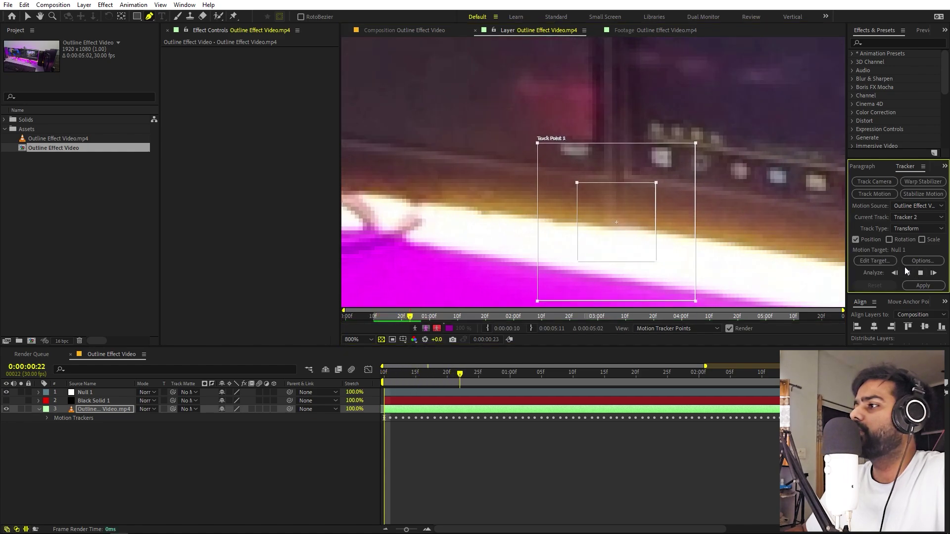
key(space)
key(space)
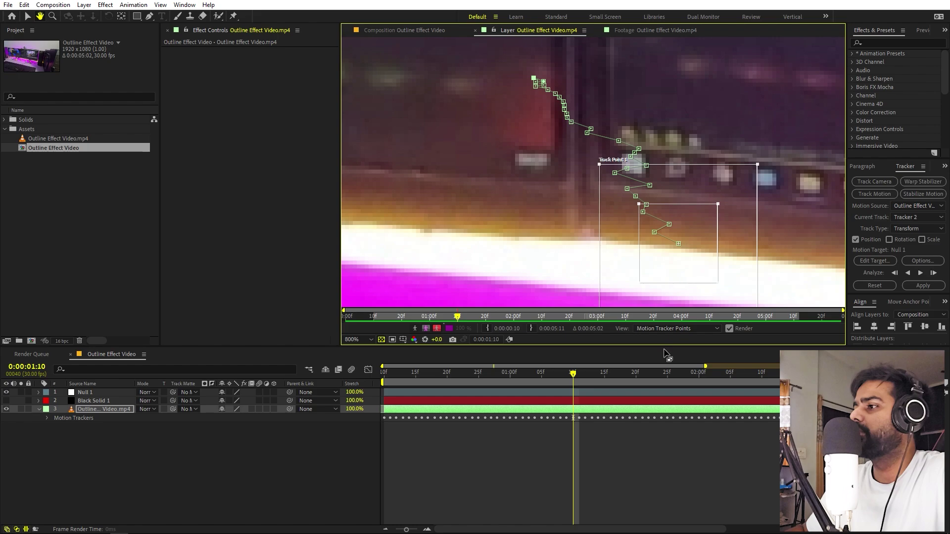
Go back to 0:00:00:10 and discard Tracker 2's analyzed path
drag(574, 381, 196, 394)
drag(637, 76, 664, 183)
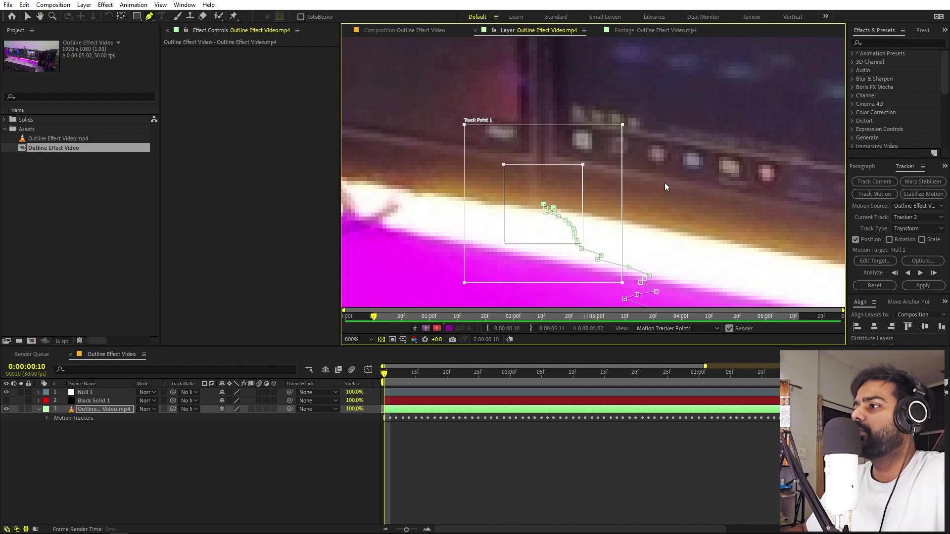
drag(674, 139, 669, 152)
key(g)
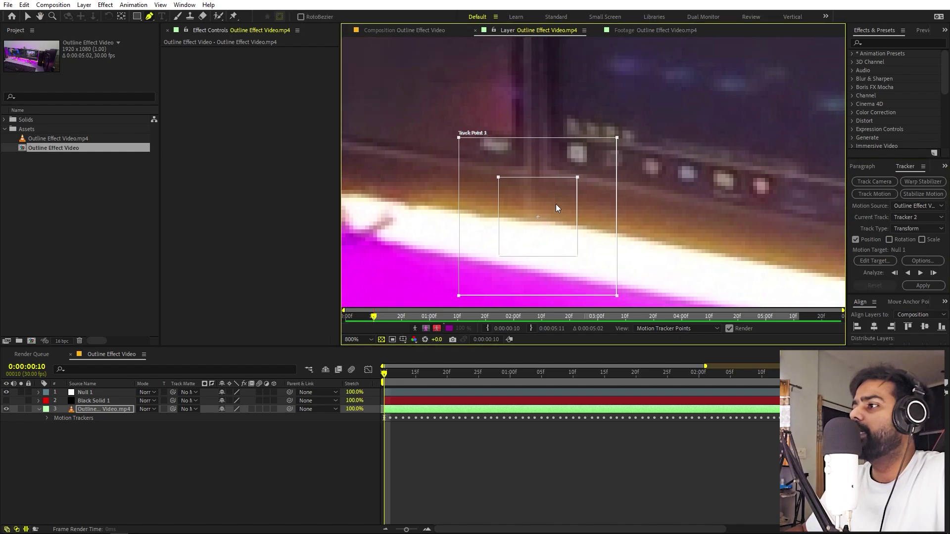
Move Tracker 2's point onto the white taskbar icon near the right monitor's bottom-left corner and analyze it forward to 0:00:05:11
drag(554, 215, 584, 156)
scroll(595, 164, down, 6)
scroll(593, 170, up, 4)
scroll(593, 170, up, 2)
drag(600, 180, 604, 179)
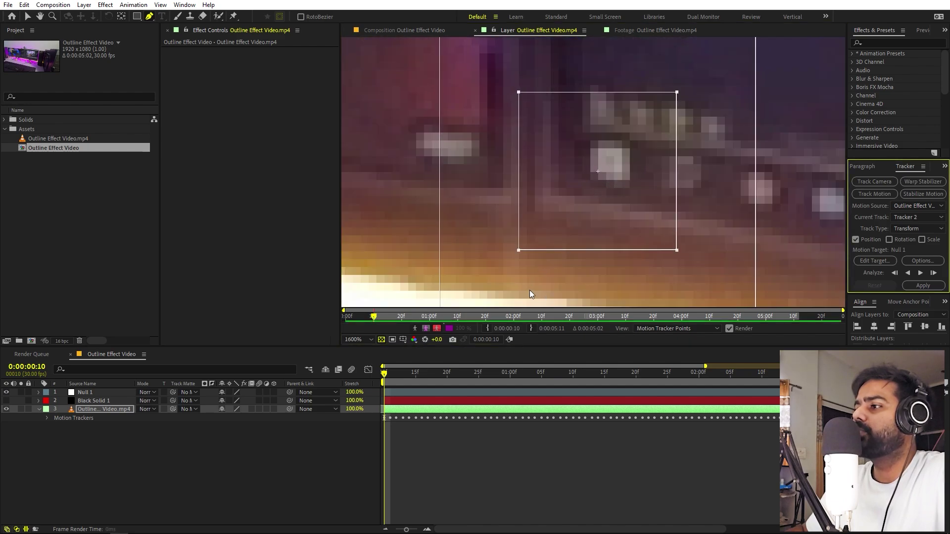
scroll(601, 174, down, 6)
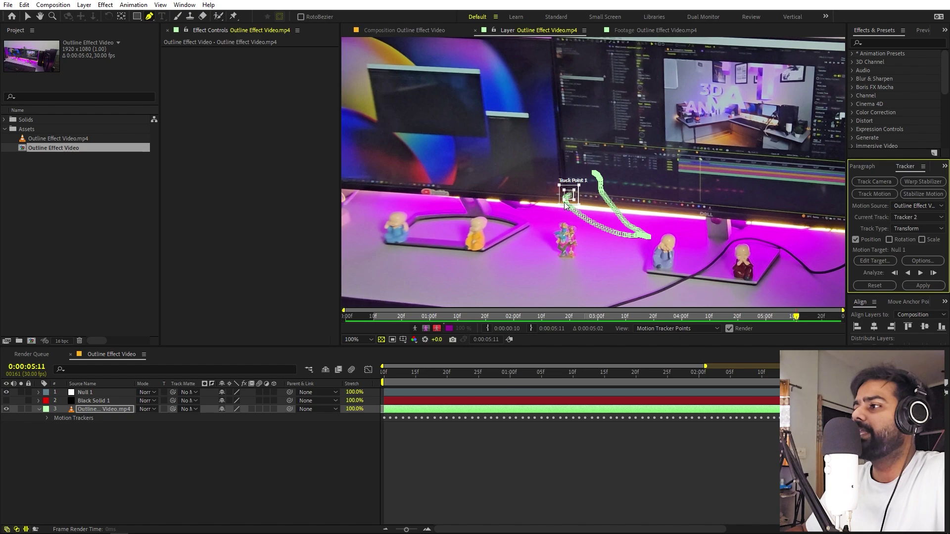
scroll(591, 202, up, 1)
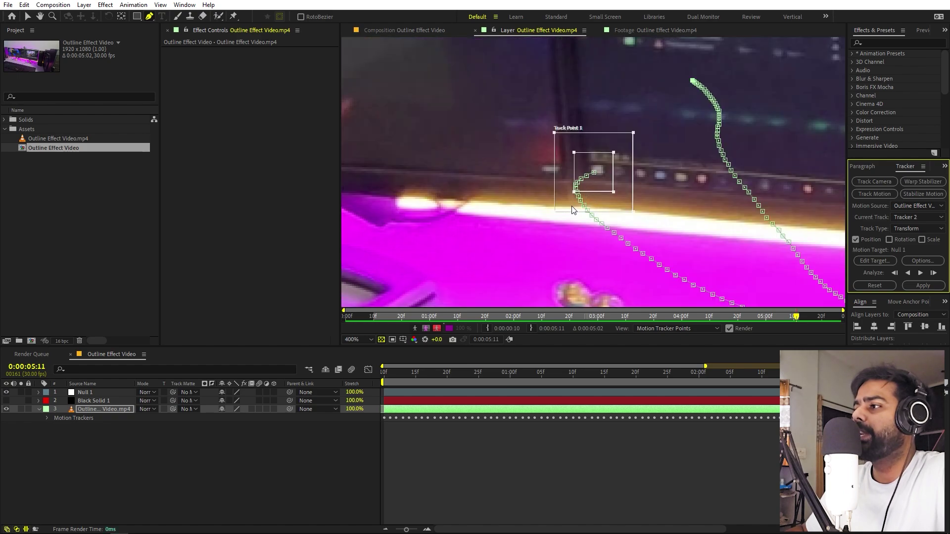
Add a second null object to the composition for Tracker 2's data
right_click(136, 459)
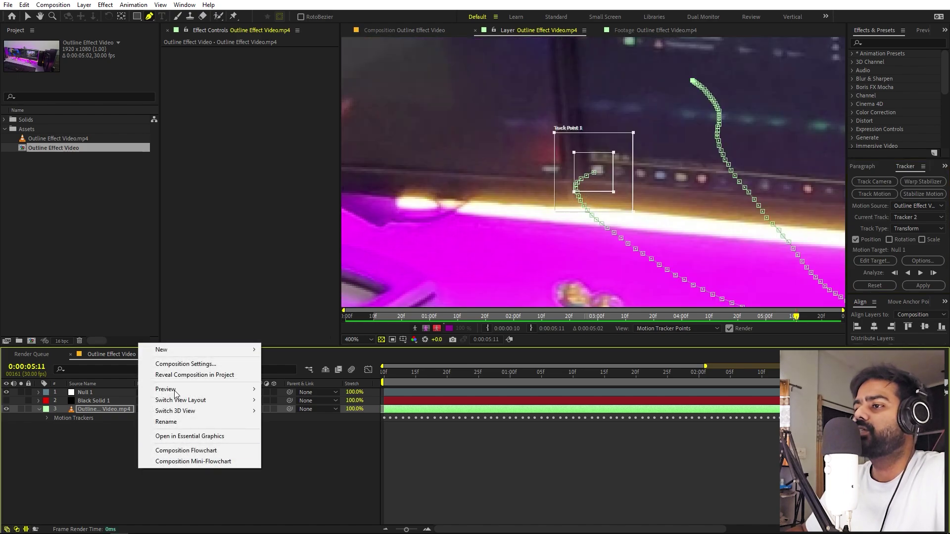
mouse_move(198, 349)
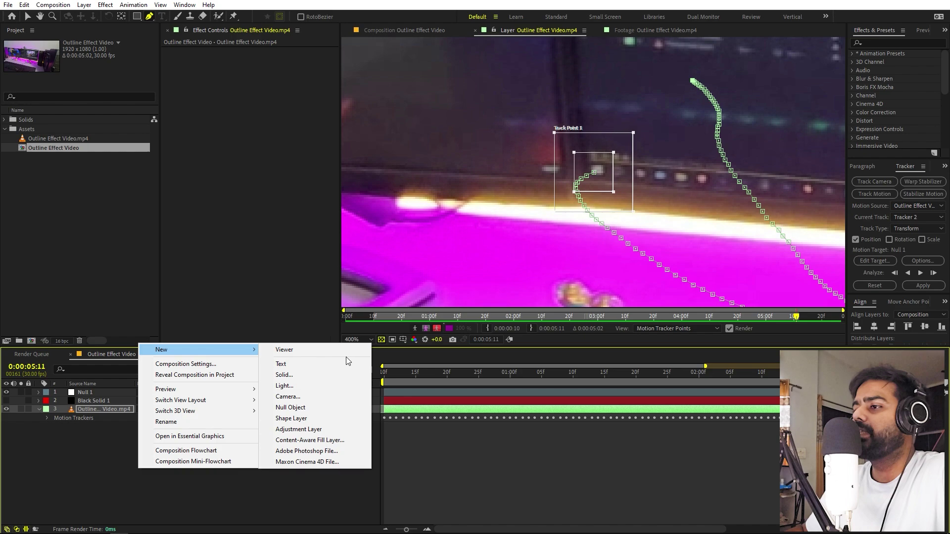
click(292, 409)
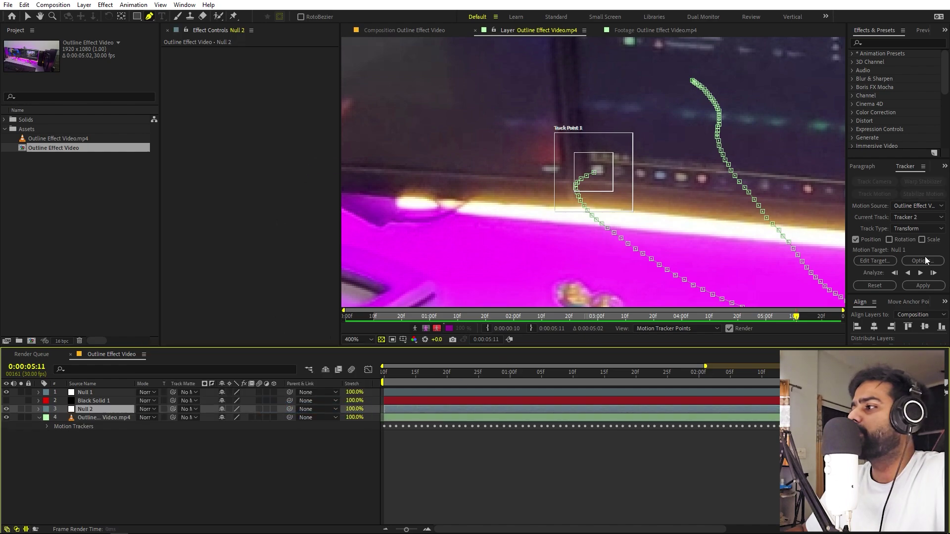
Set Null 2 as Tracker 2's motion target and apply the tracking data to it
click(874, 261)
click(501, 176)
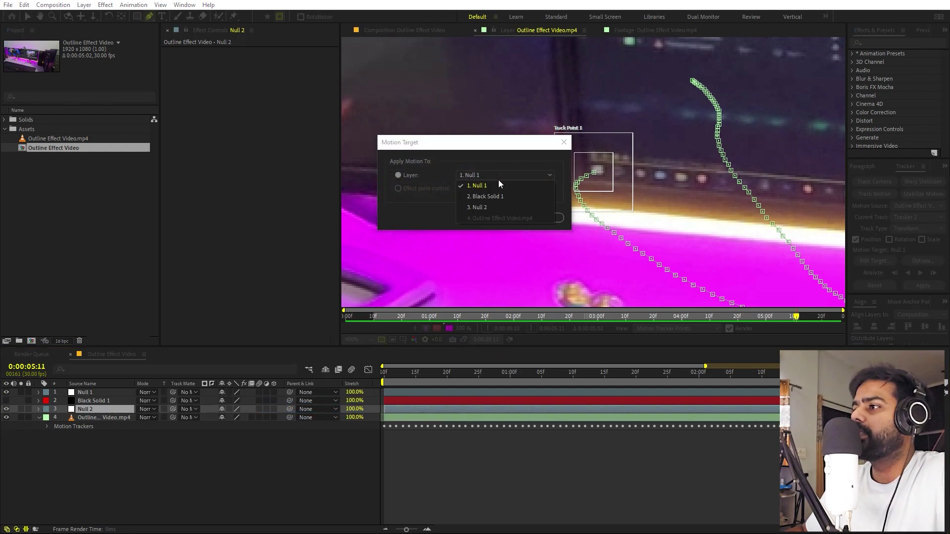
click(488, 208)
click(493, 218)
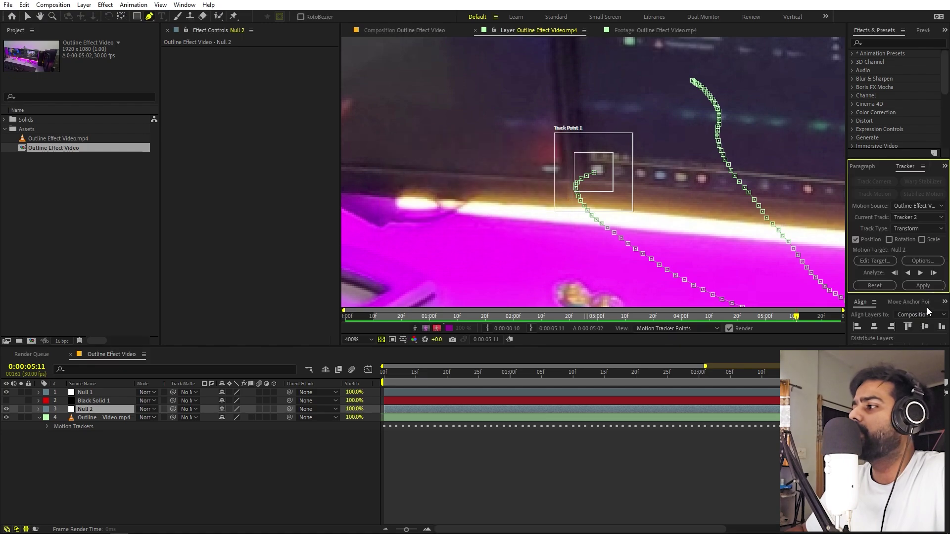
click(923, 286)
click(387, 130)
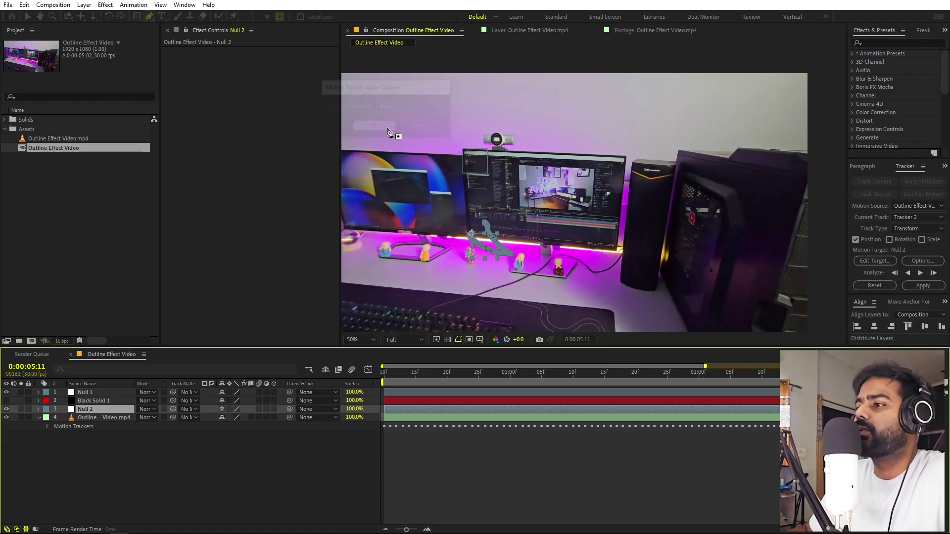
Add a third null object to the composition to serve as a position offset for Null 2
click(359, 340)
click(374, 361)
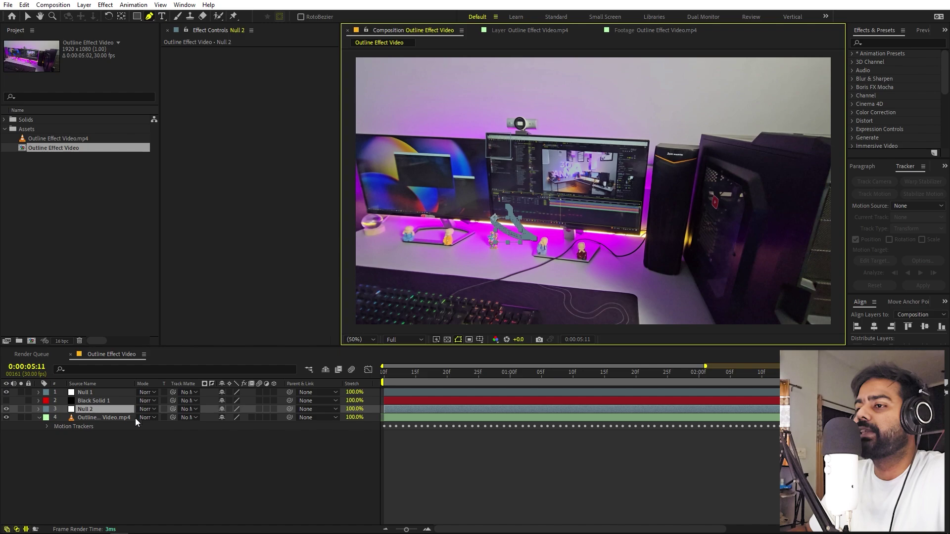
scroll(519, 164, up, 2)
drag(485, 248, 698, 100)
drag(511, 155, 620, 154)
key(g)
scroll(522, 158, up, 2)
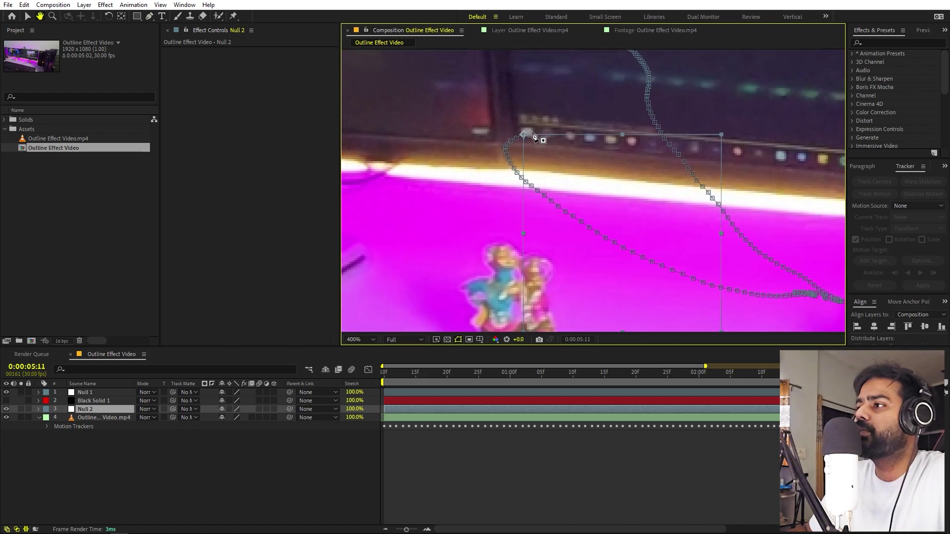
click(176, 458)
right_click(176, 458)
mouse_move(285, 347)
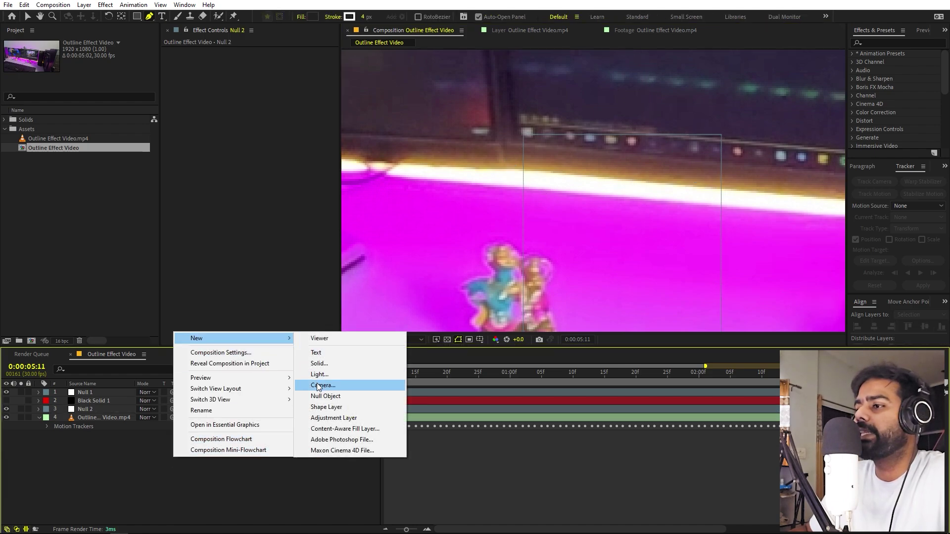
click(324, 396)
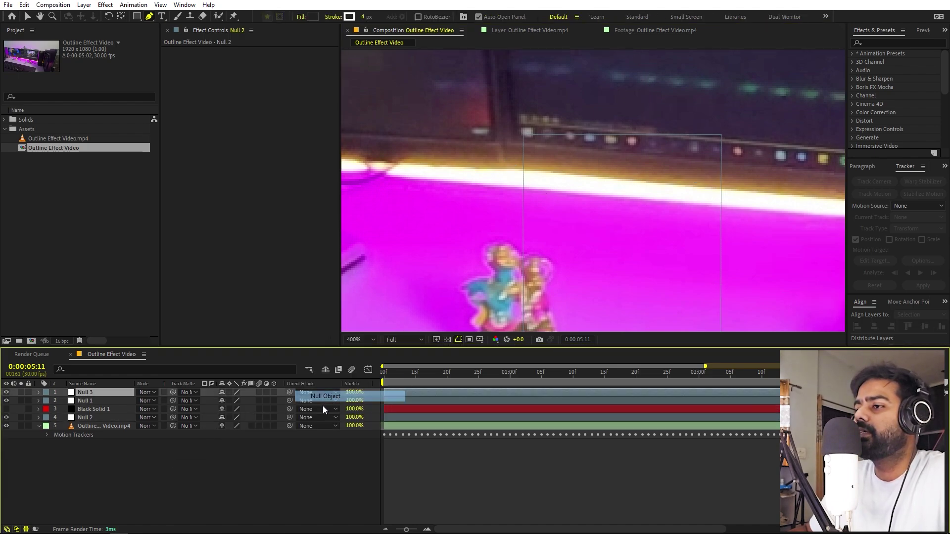
Parent Null 2 to Null 3 and set Null 3's position to 951.0, 554.6 to shift it onto the monitor's bottom-left corner
click(95, 419)
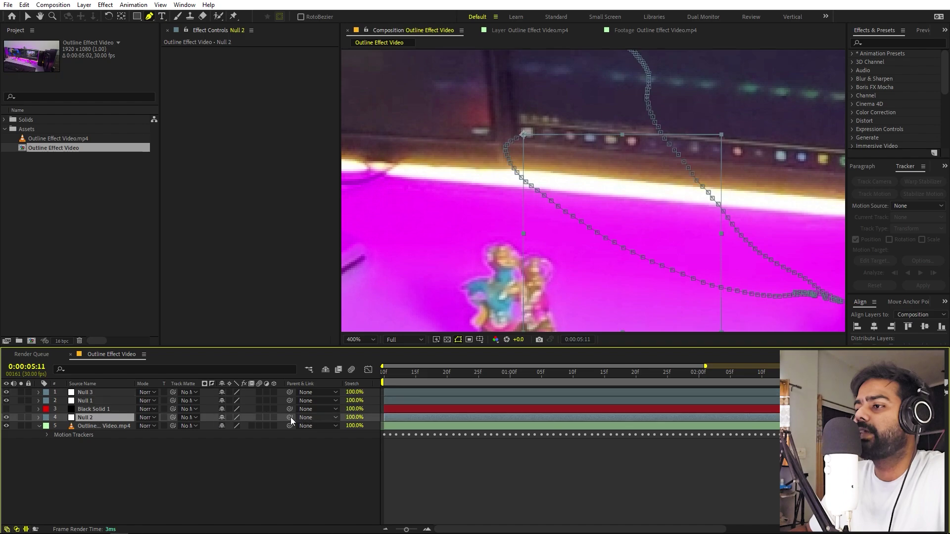
drag(292, 419, 98, 393)
click(99, 393)
key(p)
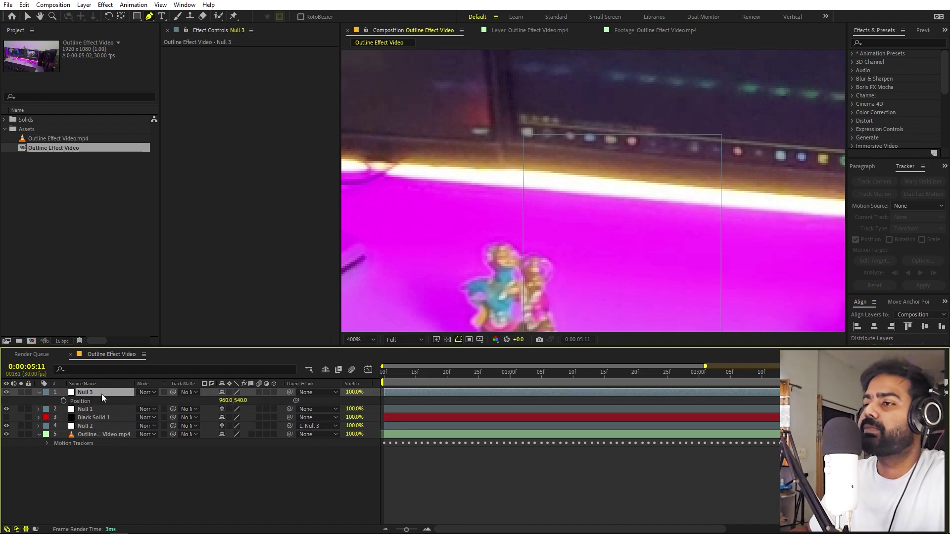
drag(233, 404, 250, 400)
scroll(395, 274, down, 1)
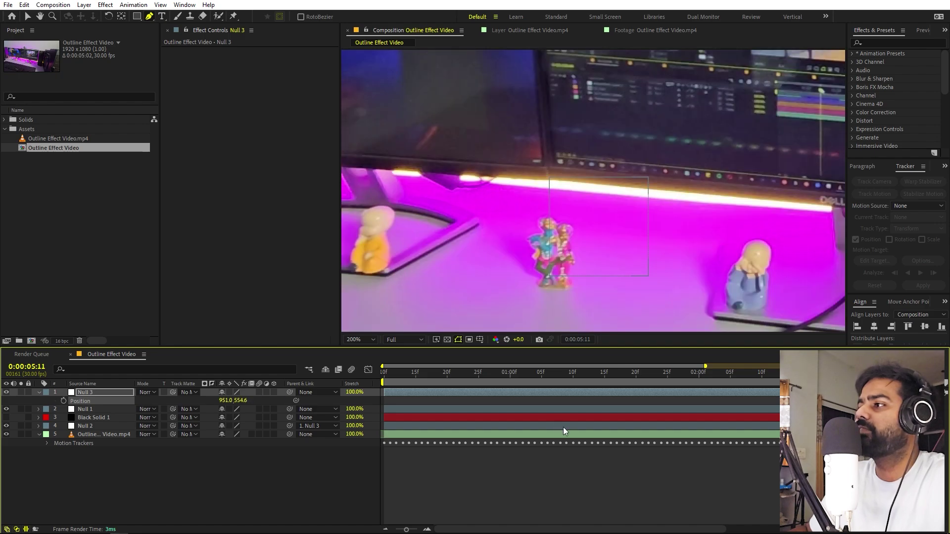
Scrub the footage to check the offset, return to 0:00:00:10, and delete Null 3
click(563, 427)
drag(450, 377, 570, 180)
drag(644, 377, 260, 393)
scroll(626, 241, down, 6)
key(g)
key(F2)
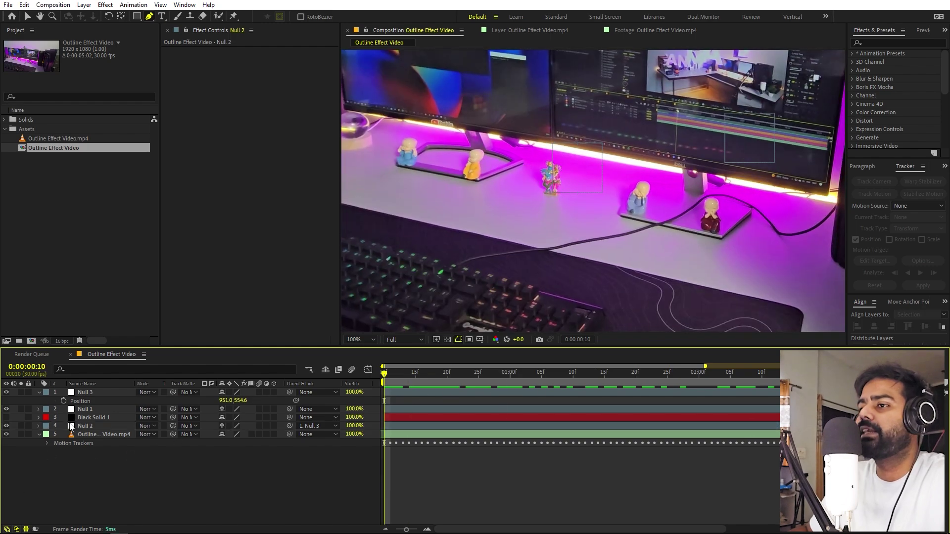
click(89, 392)
key(Delete)
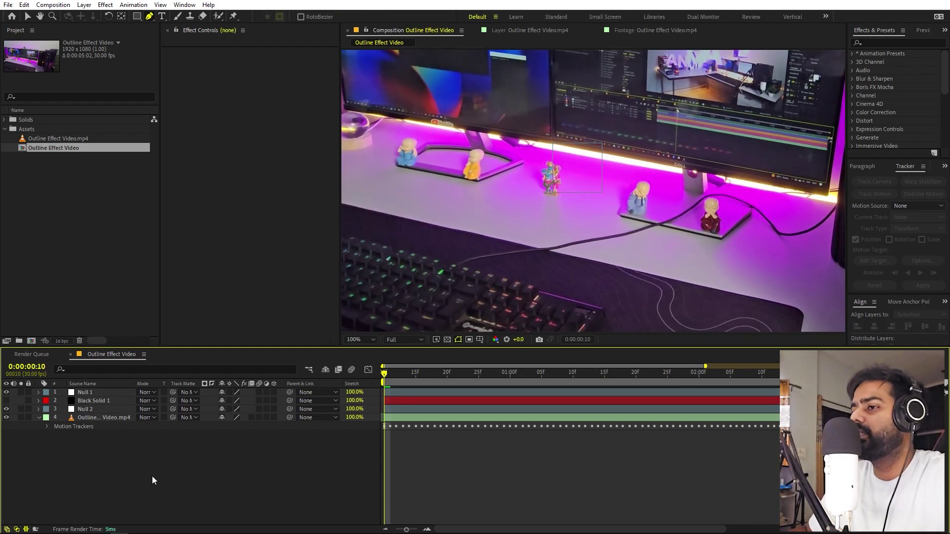
Examine Null 2's placement at the right monitor's bottom-left corner and look over the monitor's other corners
scroll(560, 138, up, 2)
drag(614, 130, 710, 311)
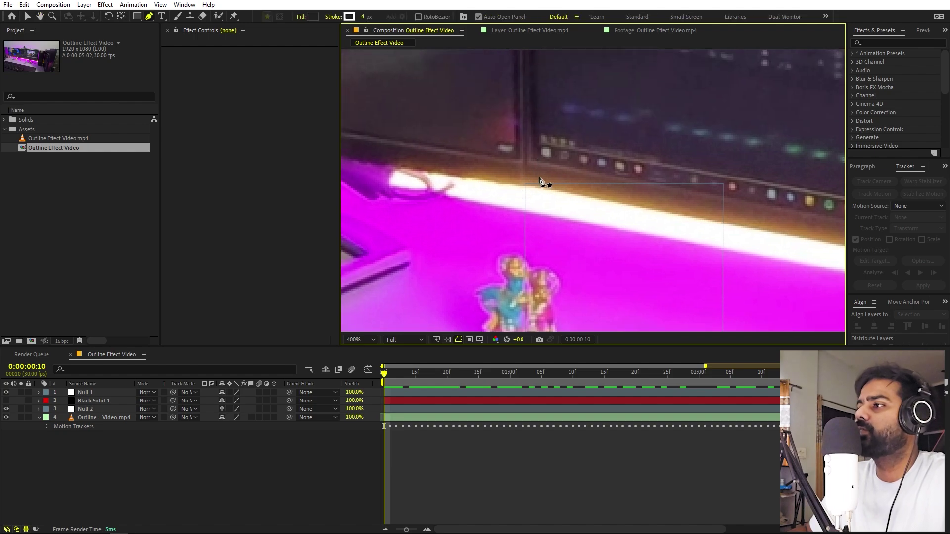
scroll(541, 180, down, 6)
scroll(451, 231, up, 3)
drag(708, 99, 608, 134)
scroll(668, 151, up, 1)
drag(628, 207, 649, 41)
key(g)
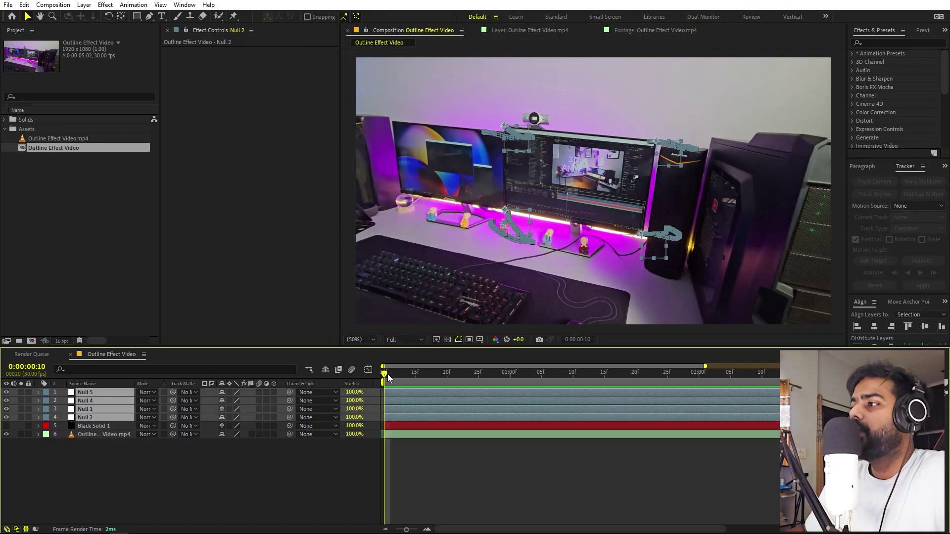
Scrub the timeline to check how Nulls 1, 2, 4 and 5 follow the monitor corners, and deselect them
drag(387, 374, 447, 374)
drag(514, 364, 161, 440)
click(87, 443)
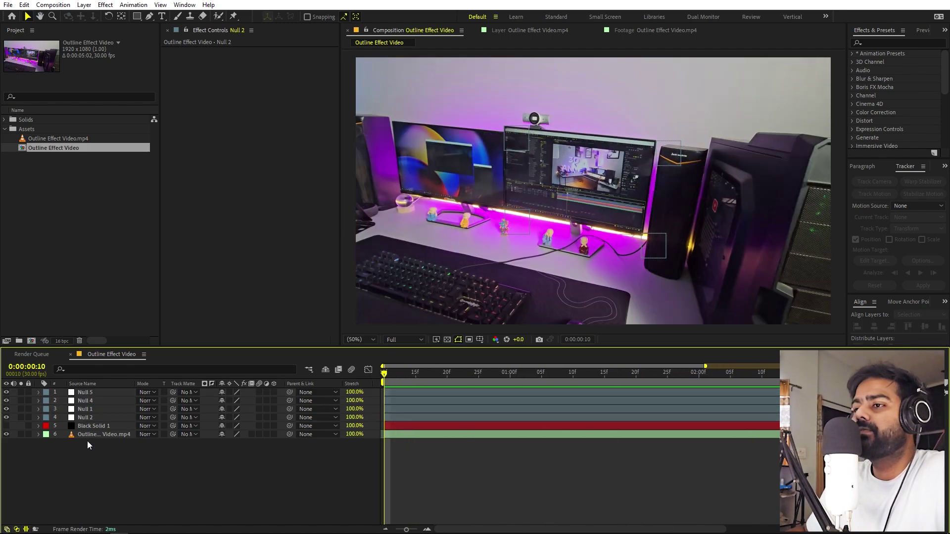
Make Black Solid 1 visible and select the Mask Path property of its Mask 1
click(88, 426)
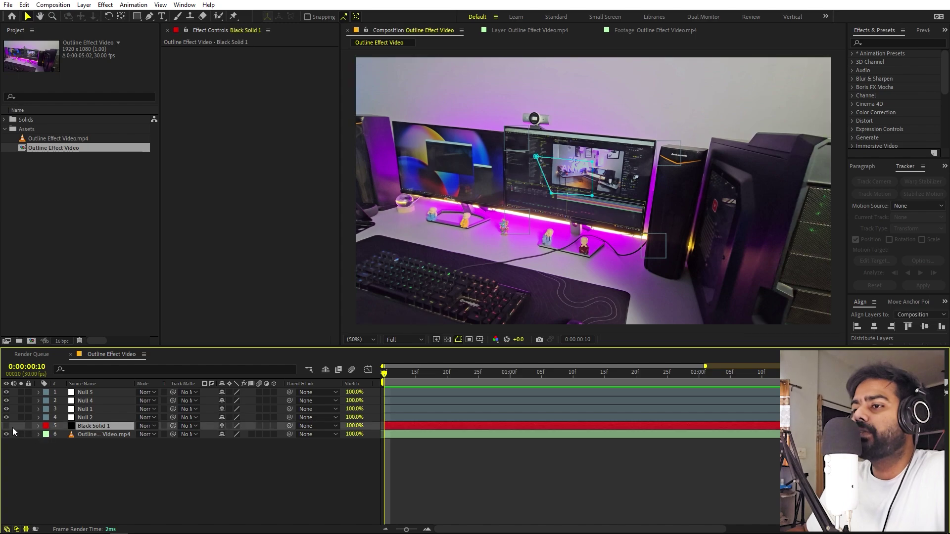
click(6, 426)
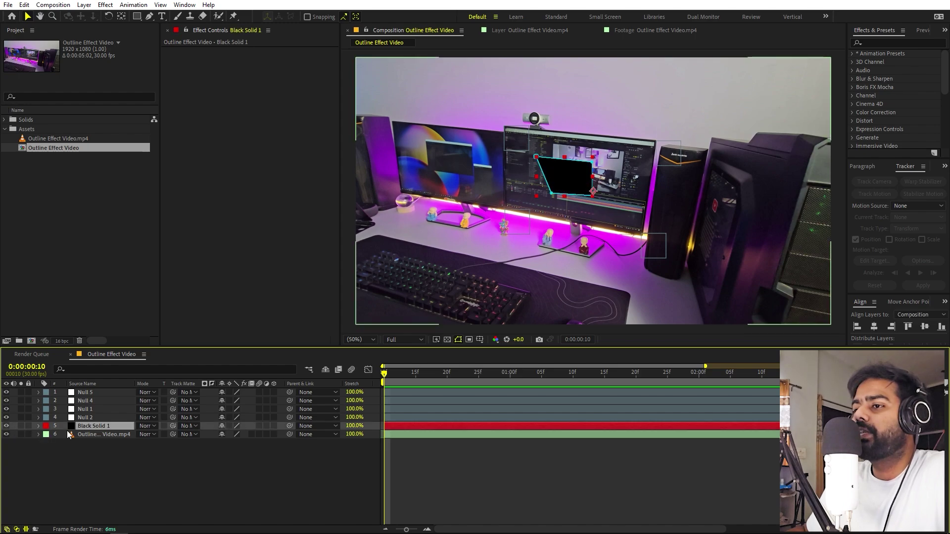
click(38, 426)
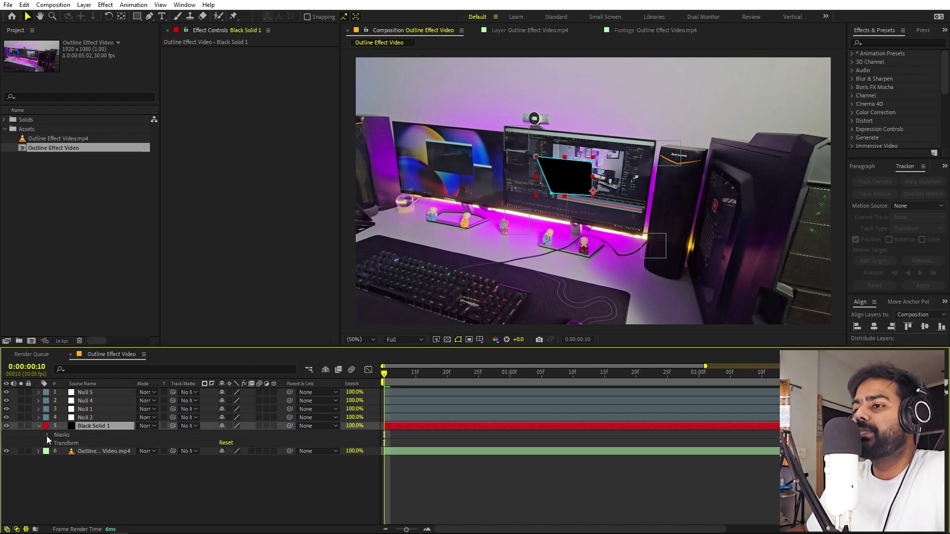
click(47, 435)
click(56, 443)
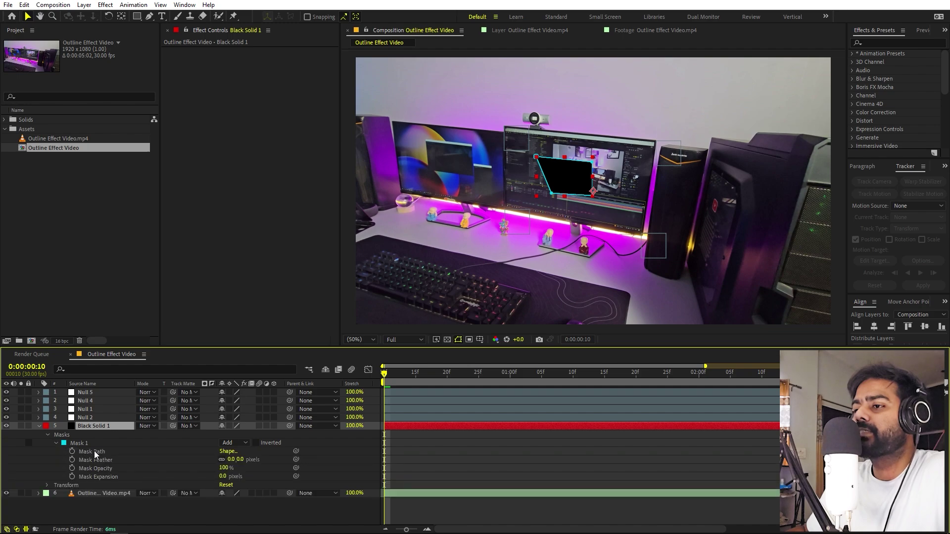
click(95, 452)
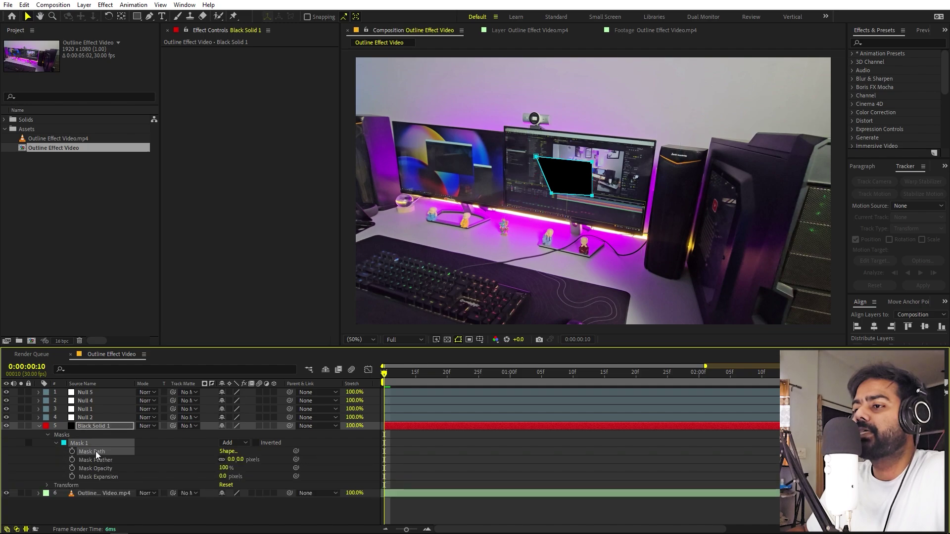
Run the Create Nulls From Paths script on Mask 1's path with Points Follow Nulls, and clear its window out of the way
click(188, 7)
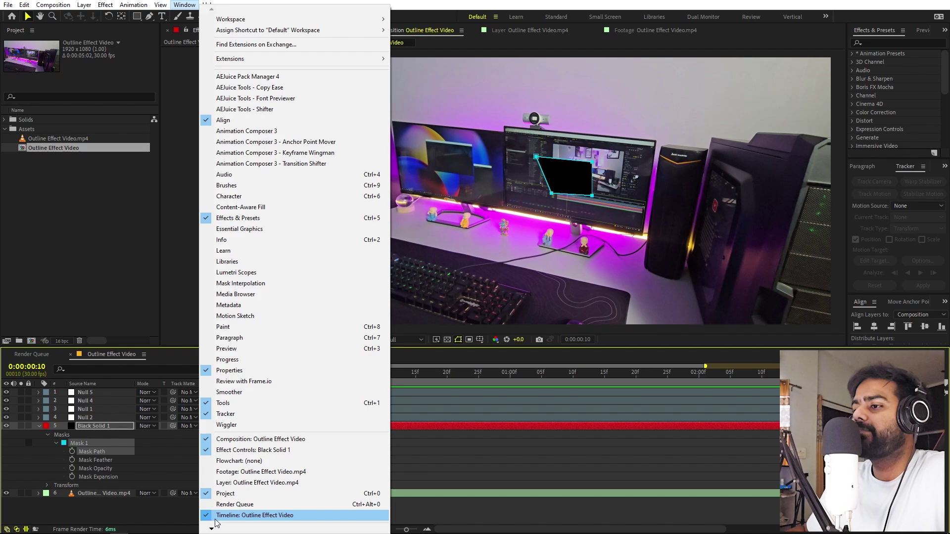
mouse_move(212, 530)
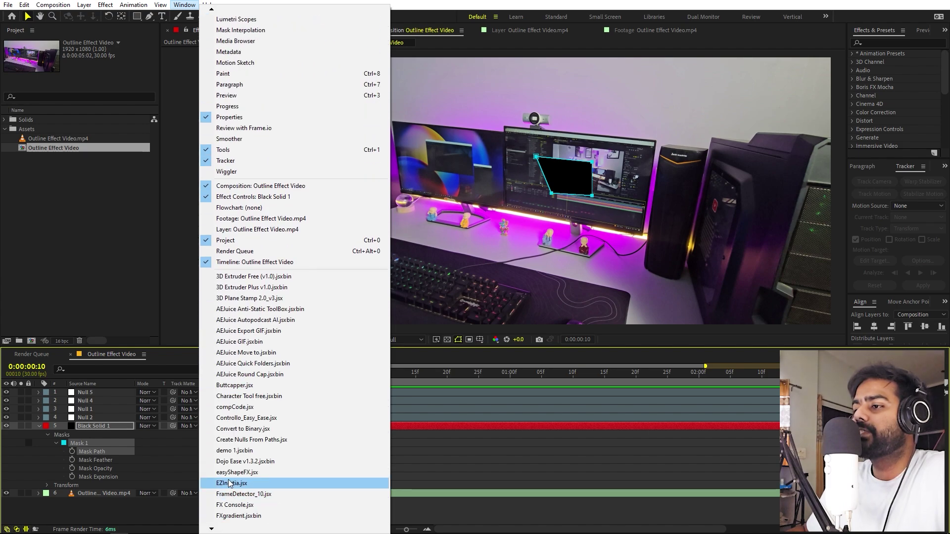
click(248, 439)
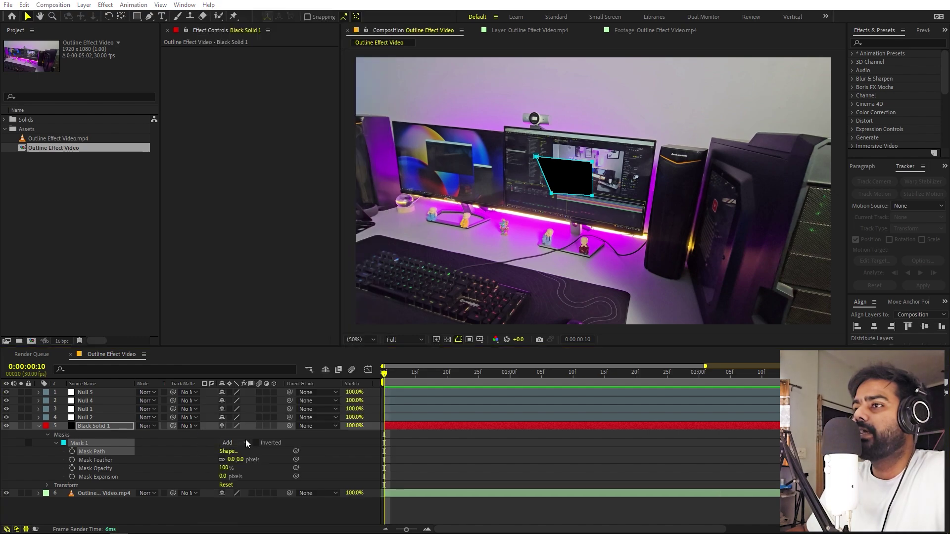
drag(127, 140, 584, 92)
click(90, 453)
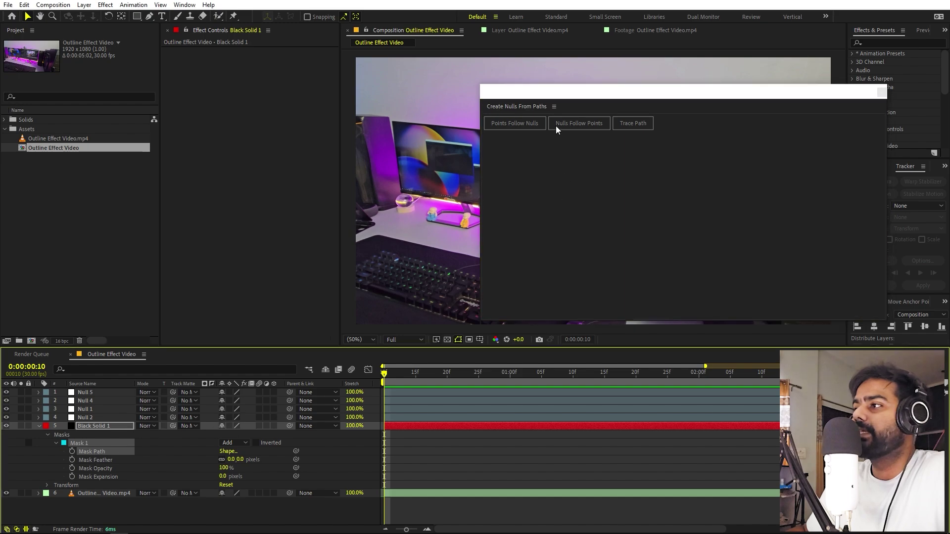
click(515, 123)
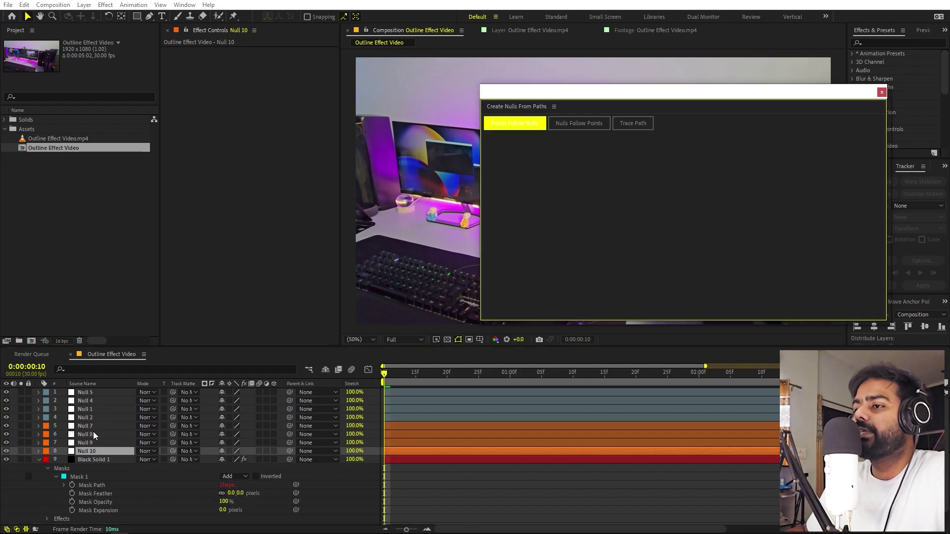
drag(850, 97, 0, 163)
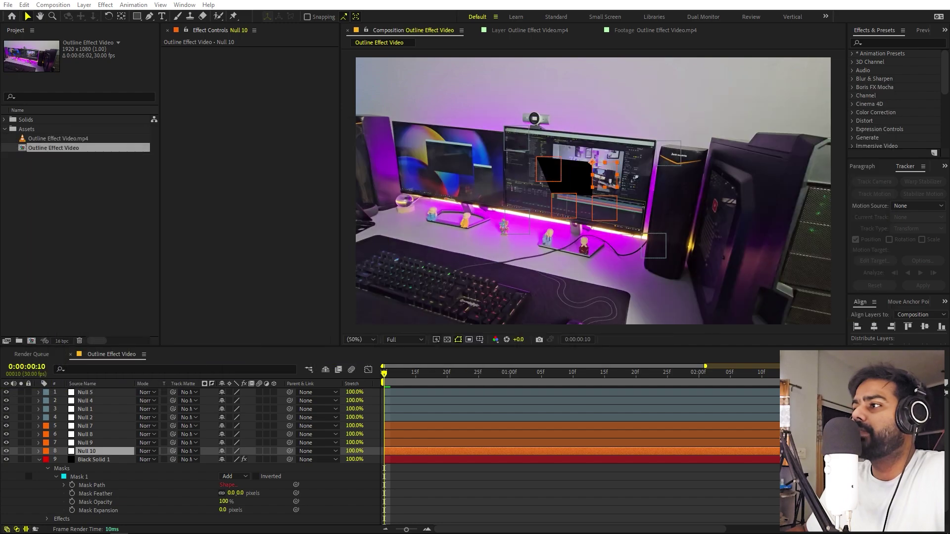
Parent Null 10 to Null 4, snapping that mask point onto the right monitor's top-right corner
drag(596, 168, 620, 176)
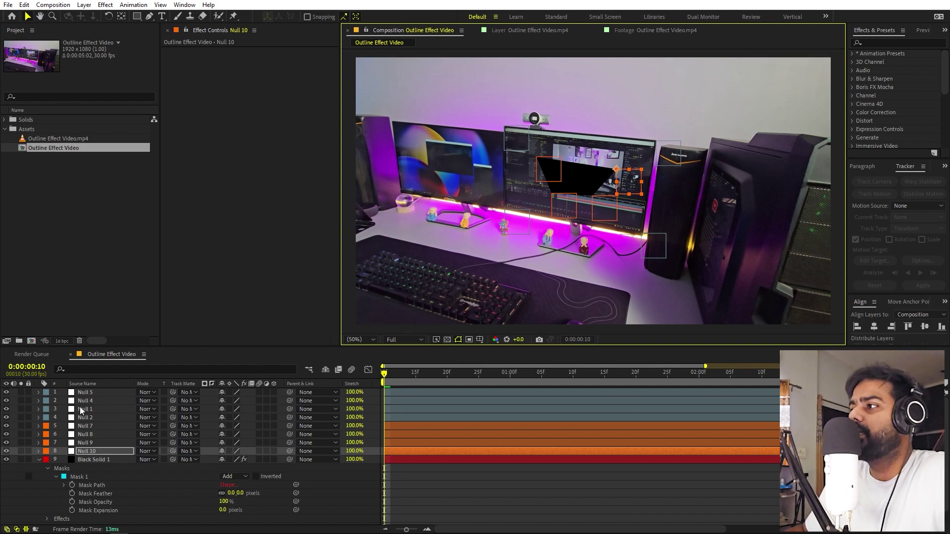
click(654, 146)
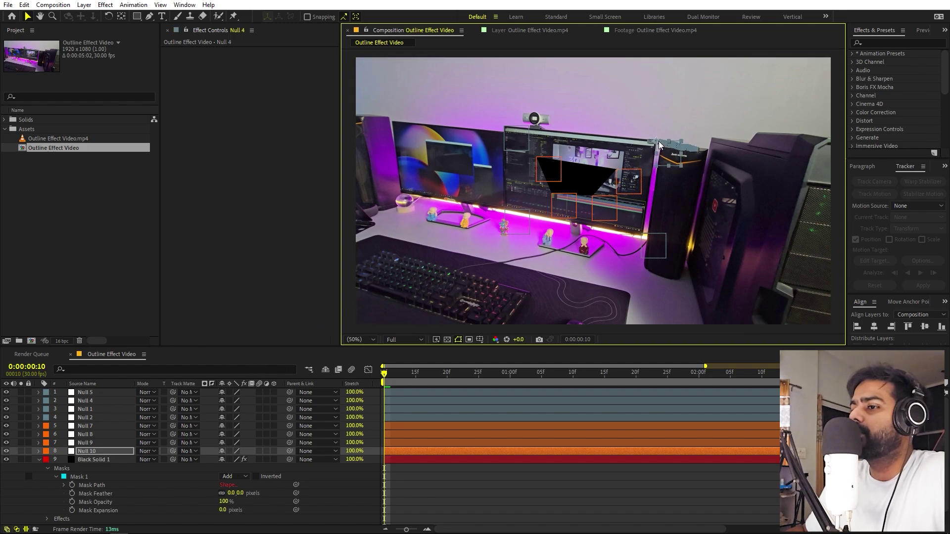
click(96, 450)
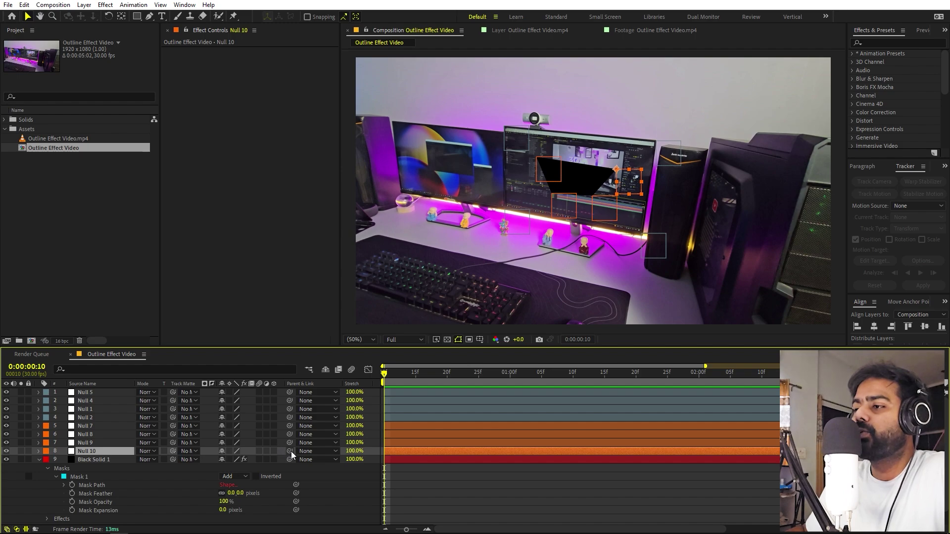
drag(290, 450, 91, 400)
scroll(647, 150, up, 2)
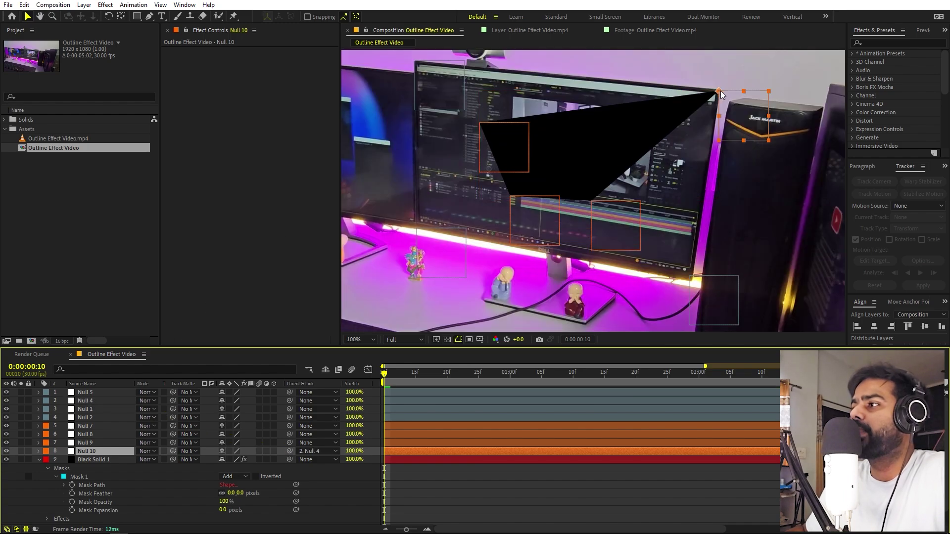
Parent Null 9 to Null 5, Null 8 to Null 2, and Null 7 to Null 1, snapping each onto its tracked corner
click(94, 442)
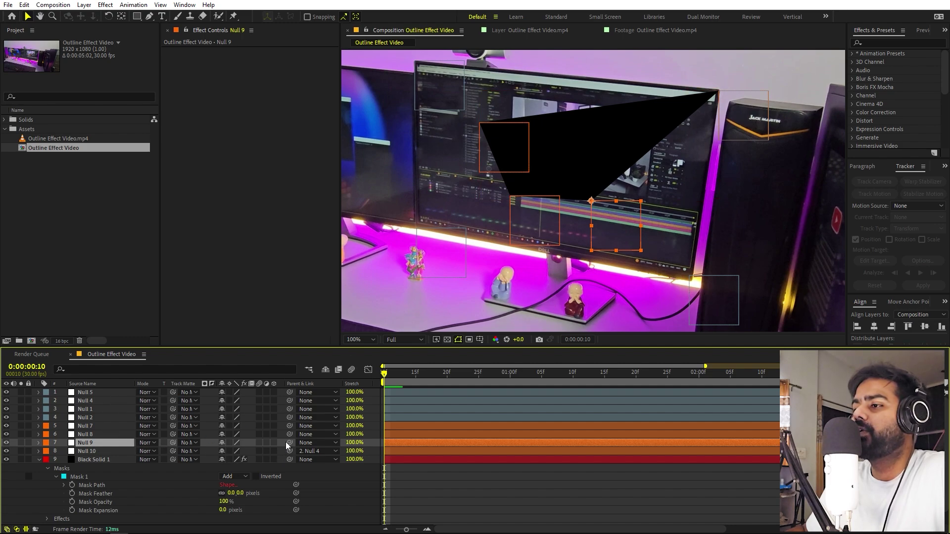
drag(289, 442, 99, 392)
click(90, 433)
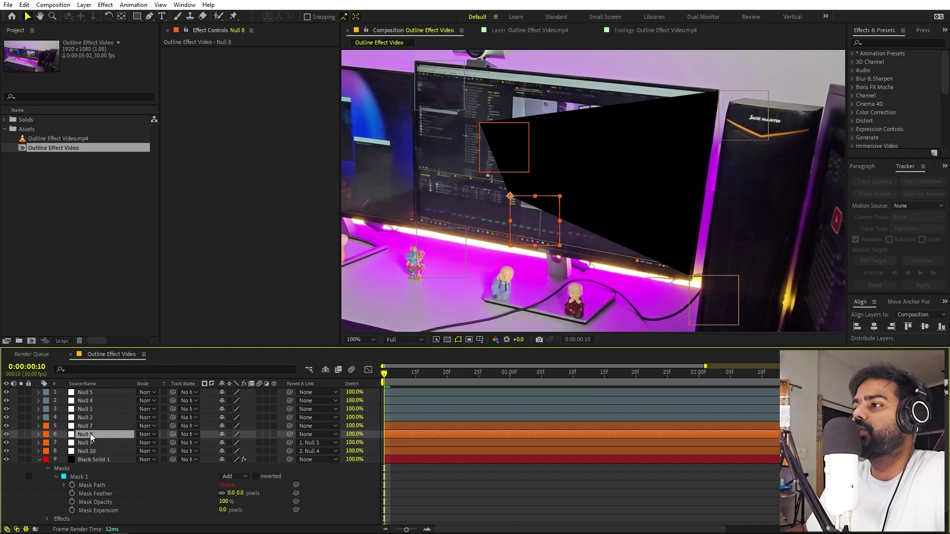
click(93, 418)
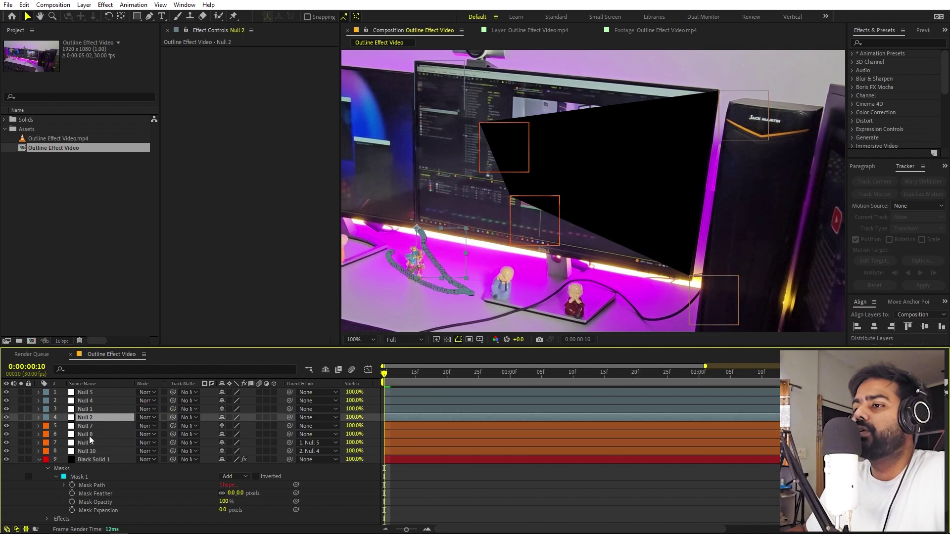
click(89, 435)
drag(289, 434, 101, 420)
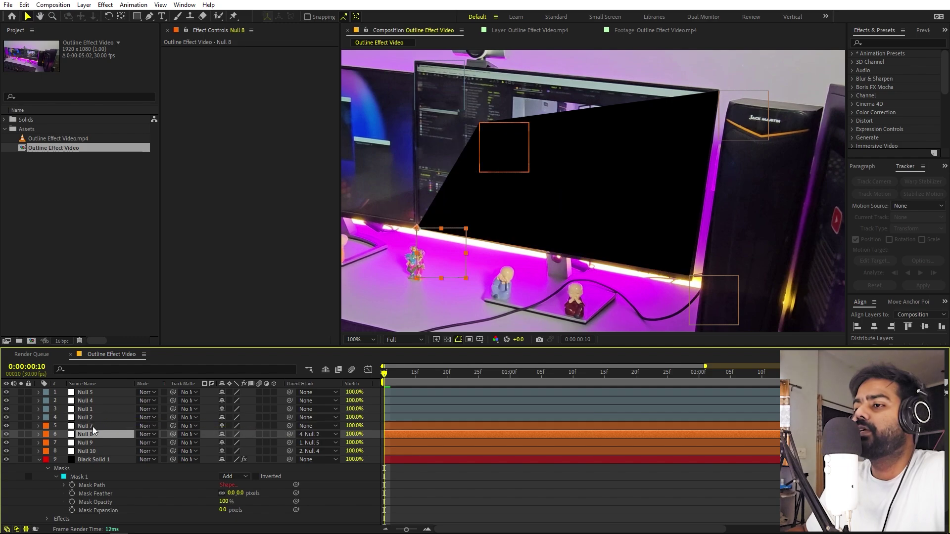
click(93, 426)
drag(290, 426, 93, 411)
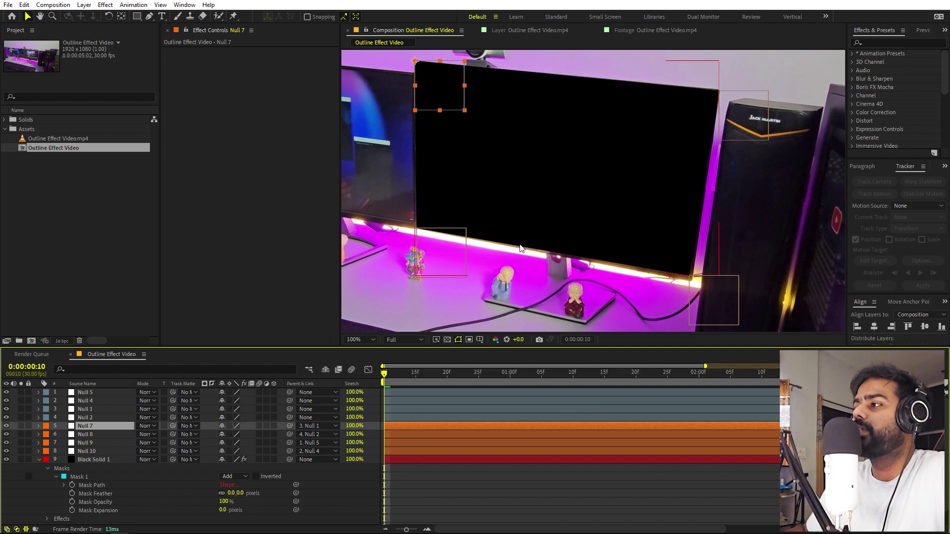
Play back the composition to check how the black mask follows the right monitor, and return to 0:00:00:10
click(530, 497)
scroll(575, 278, down, 4)
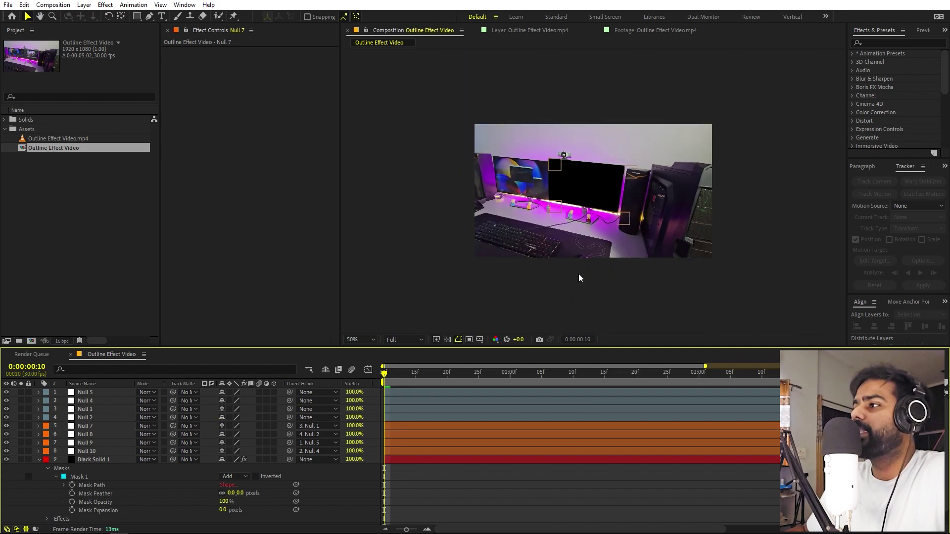
scroll(577, 275, up, 2)
key(space)
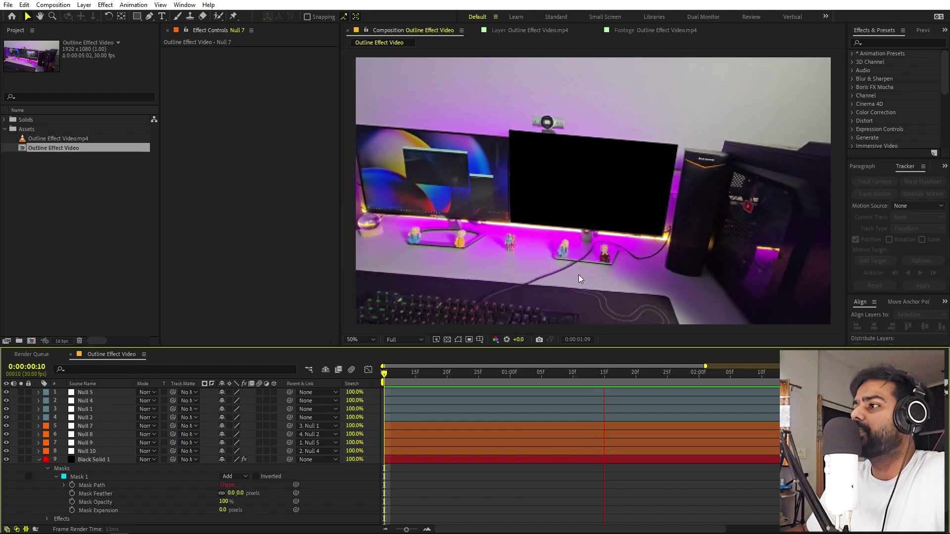
key(space)
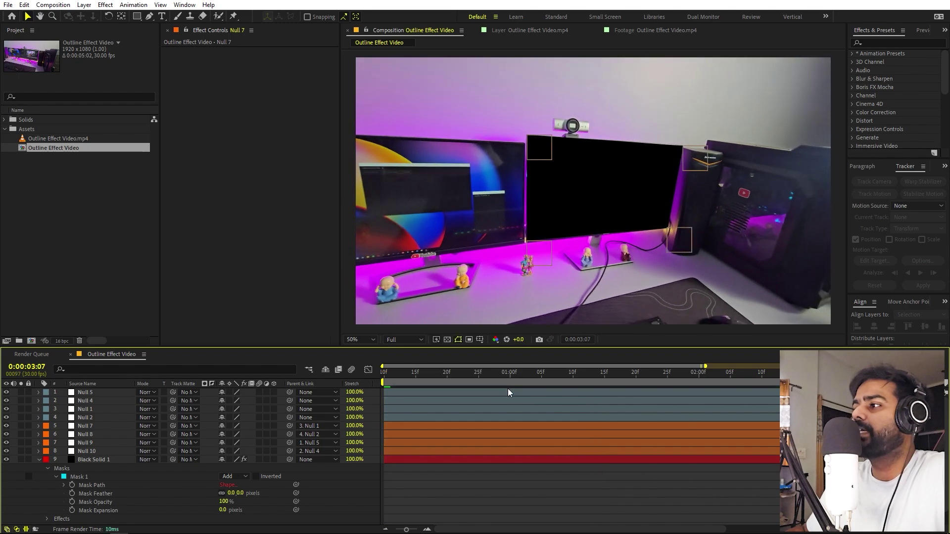
drag(560, 375, 912, 376)
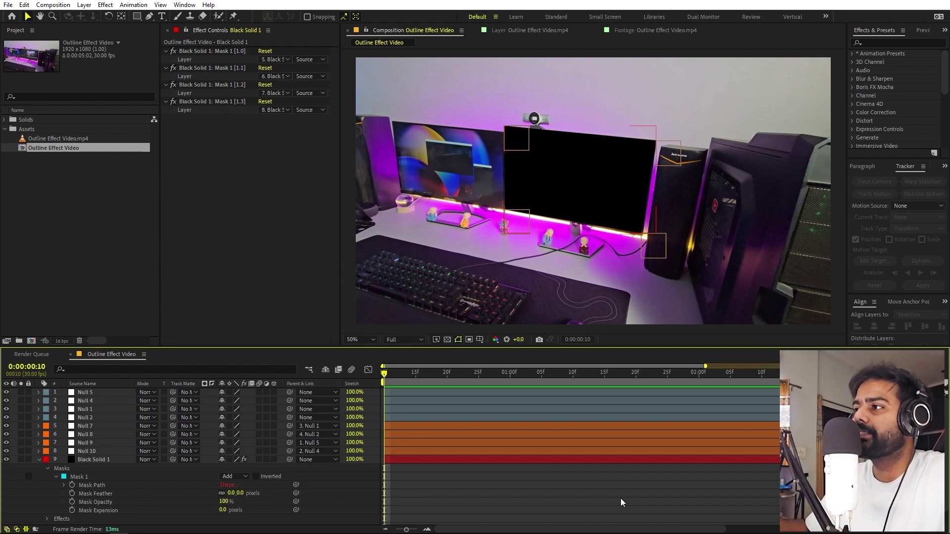
Apply the Fill effect to Black Solid 1 and set its color to bright green, 00FF5A
click(572, 177)
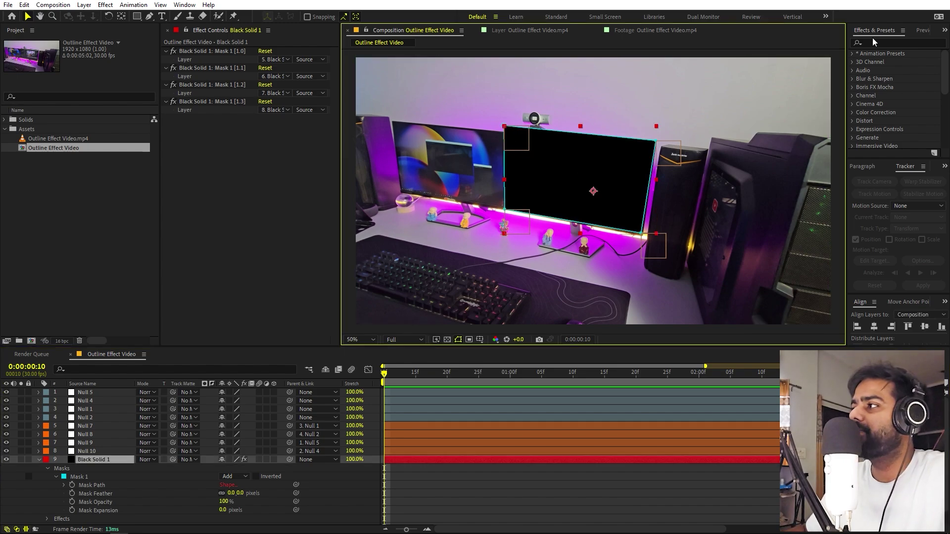
click(882, 43)
text(fill)
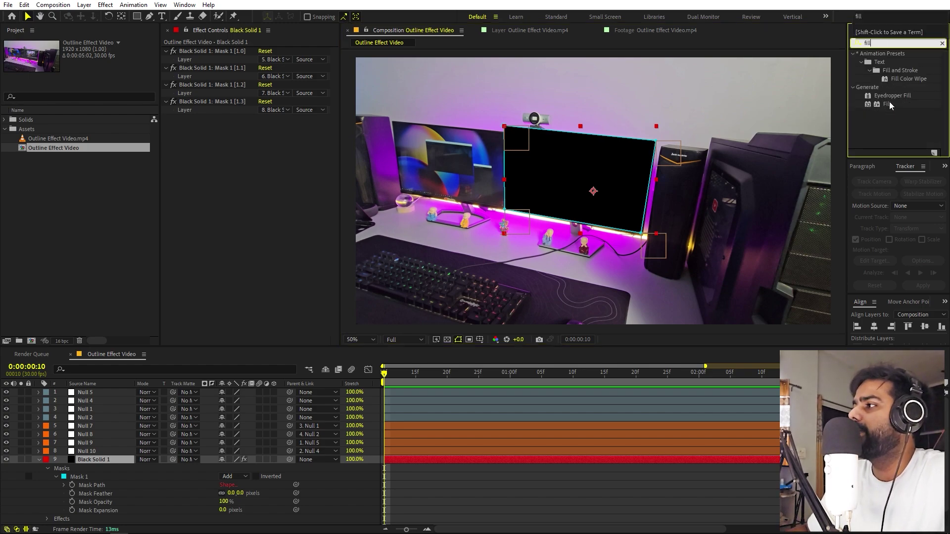
drag(889, 105, 108, 460)
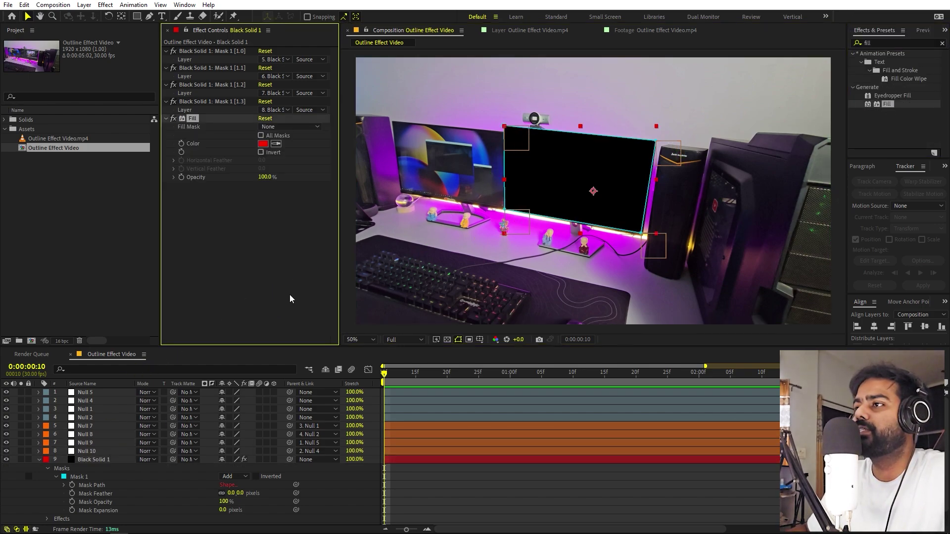
click(263, 144)
click(184, 272)
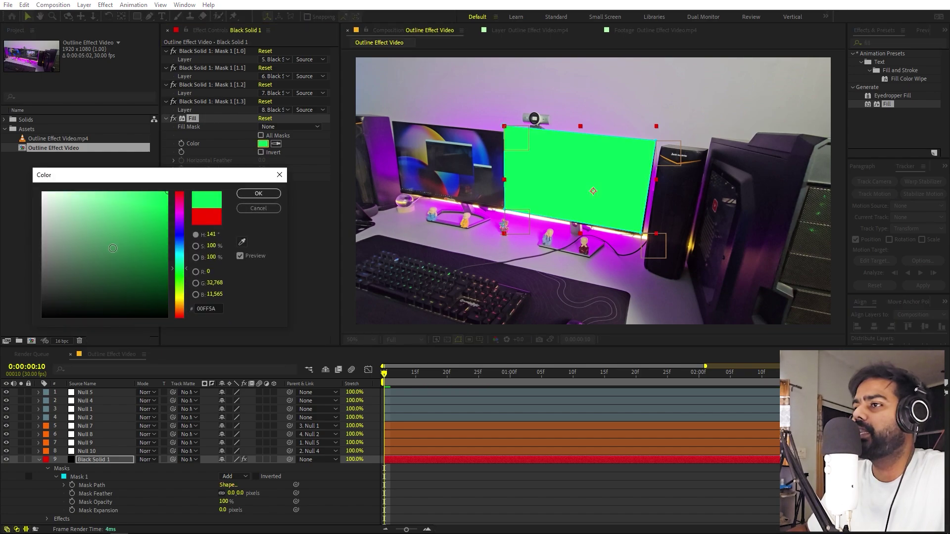
click(263, 194)
Preview the green screen tracking on the right monitor, and remove the Fill effect from Black Solid 1
click(514, 479)
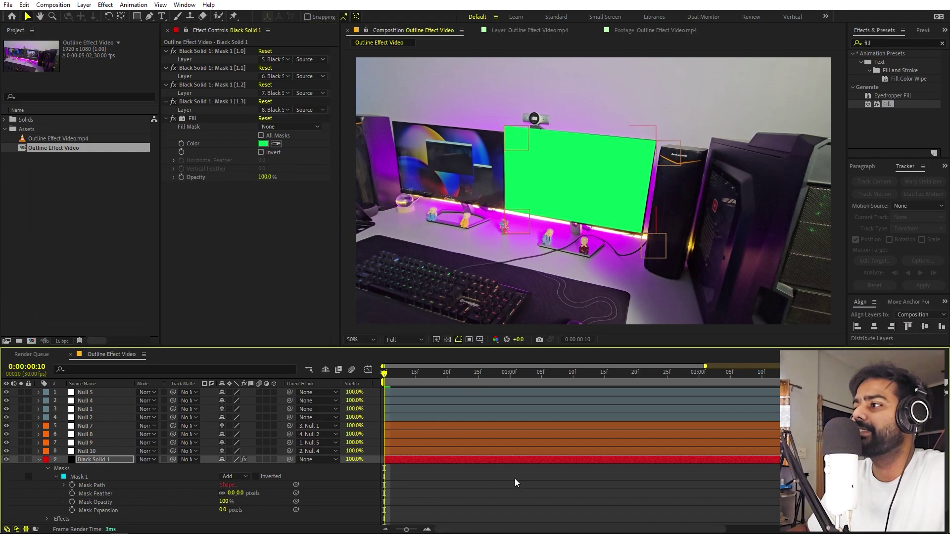
key(space)
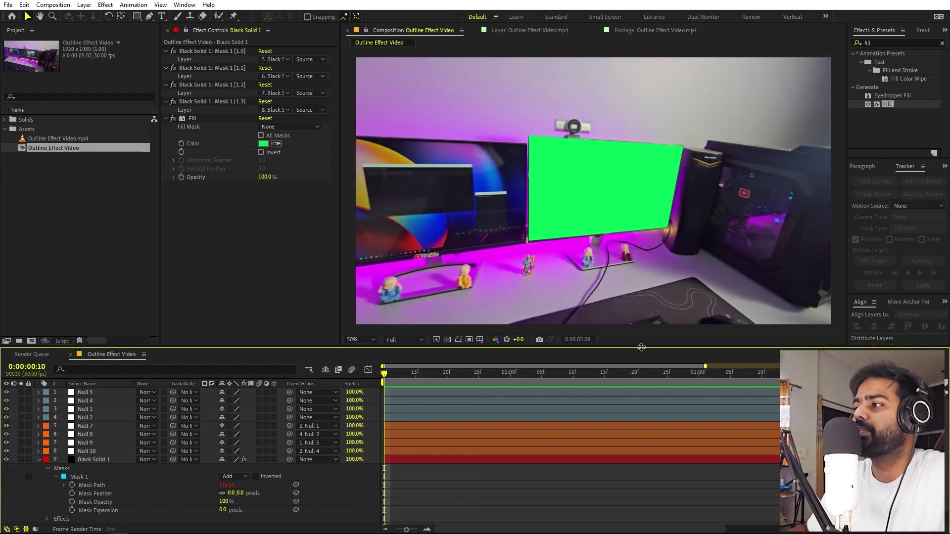
key(space)
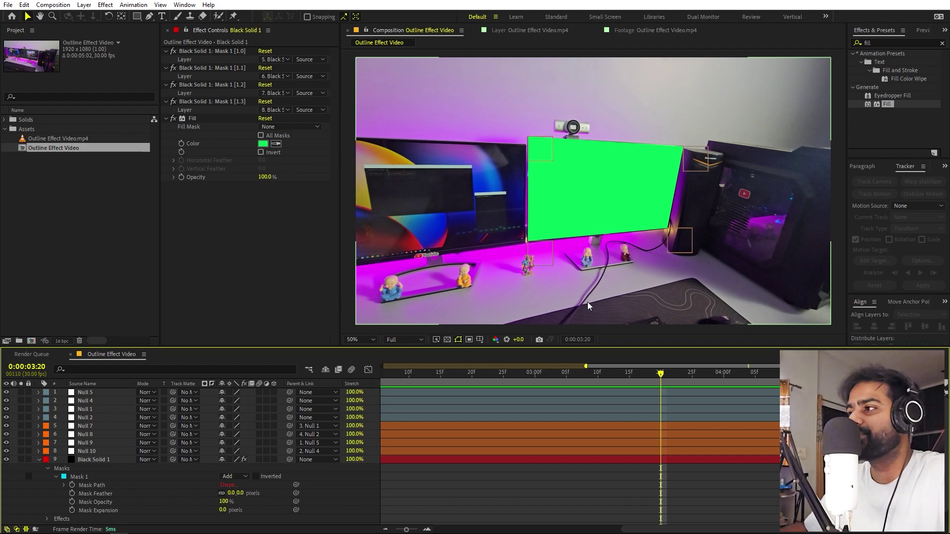
scroll(595, 250, down, 4)
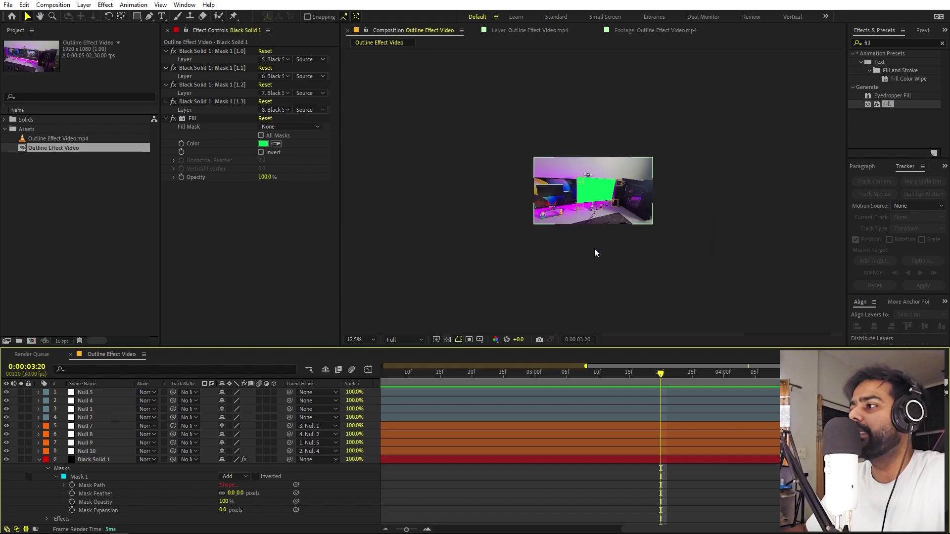
scroll(595, 254, up, 1)
drag(624, 375, 608, 392)
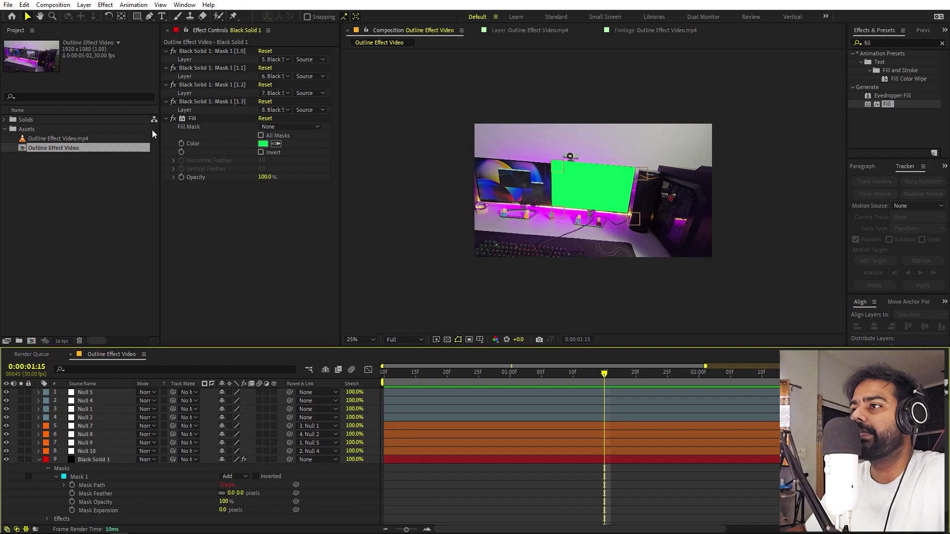
click(193, 121)
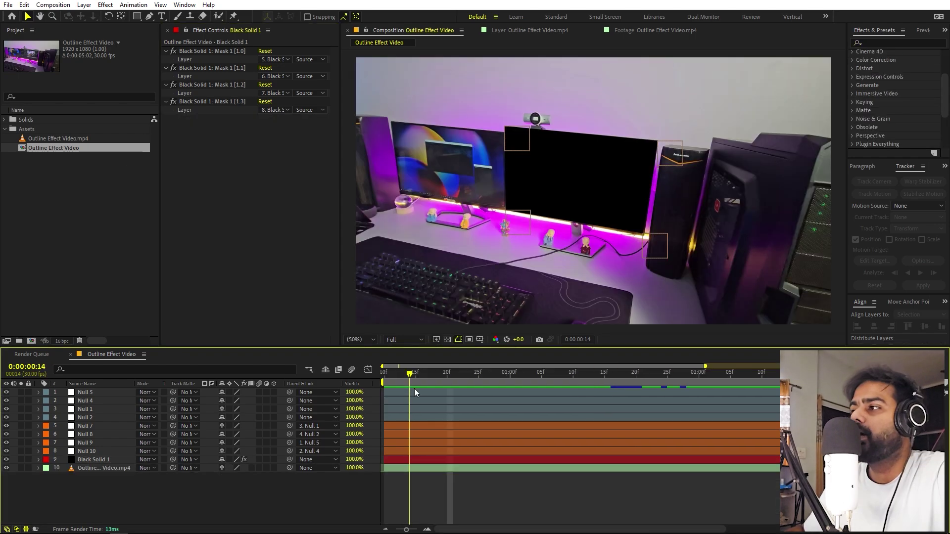
At 0:00:01:00, apply the Saber effect to Black Solid 1 and set its Core Type to Layer Masks
drag(414, 385, 509, 386)
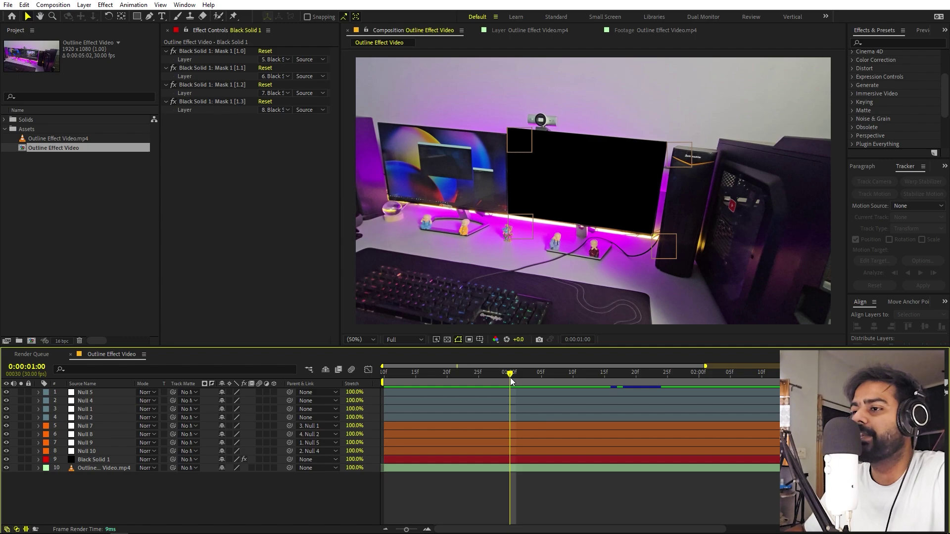
click(105, 460)
click(890, 43)
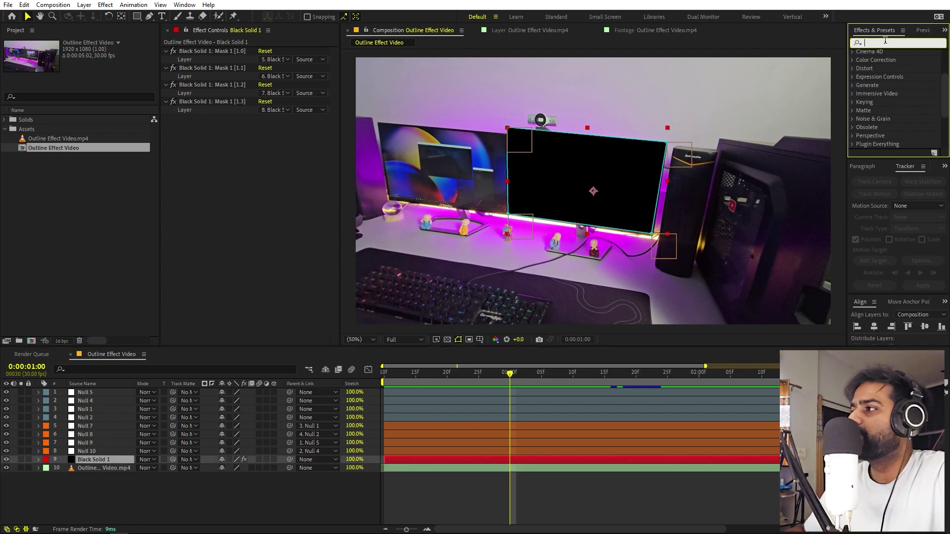
text(saber)
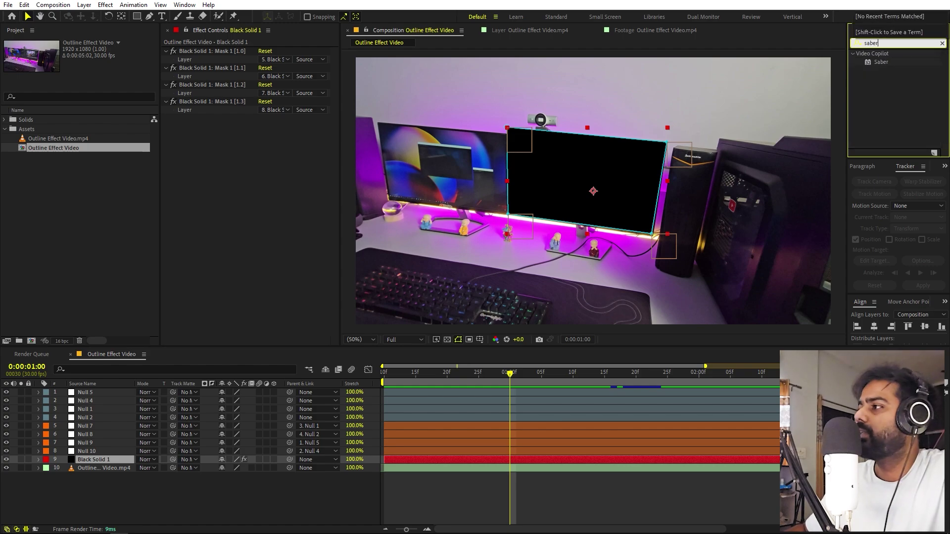
drag(879, 65, 103, 464)
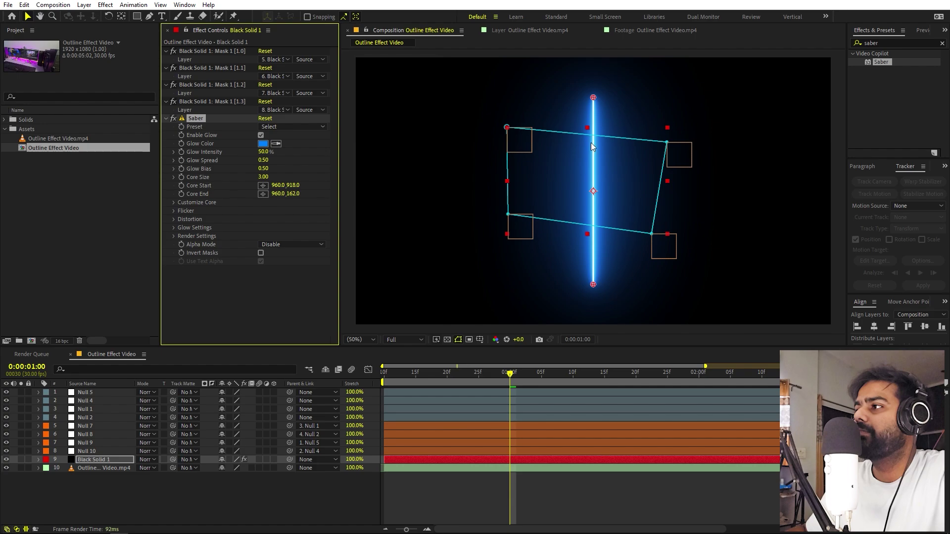
click(174, 202)
click(316, 212)
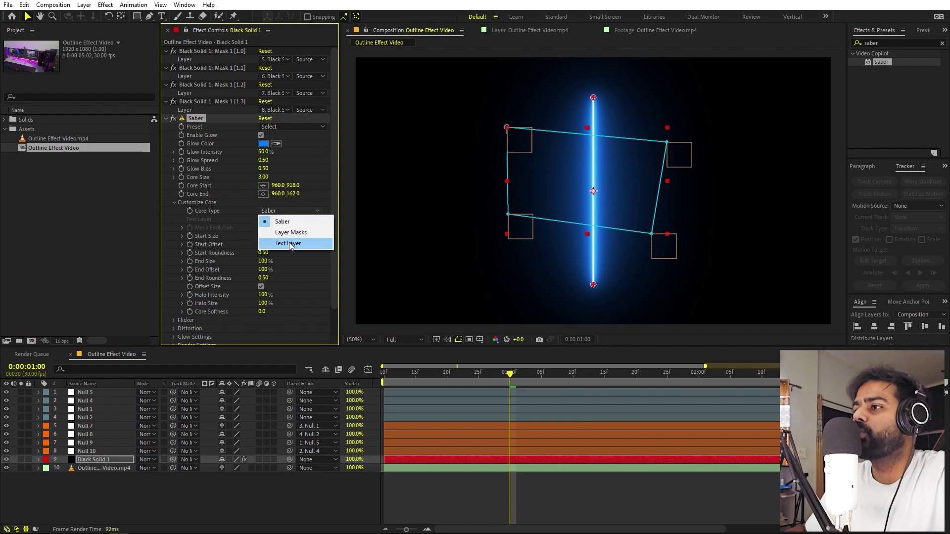
click(289, 232)
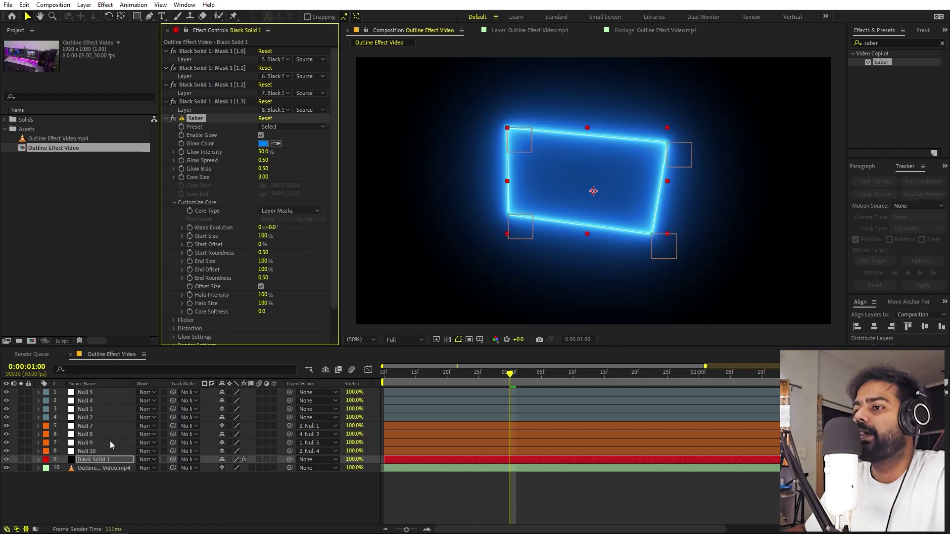
Compare the Add and Screen blending modes on Black Solid 1 and settle on Add
click(147, 460)
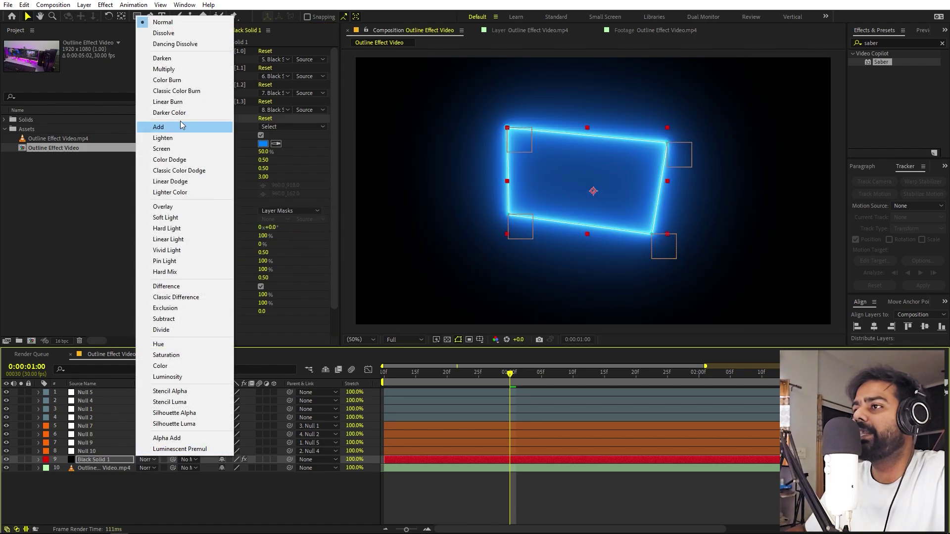
click(167, 128)
click(153, 459)
click(166, 150)
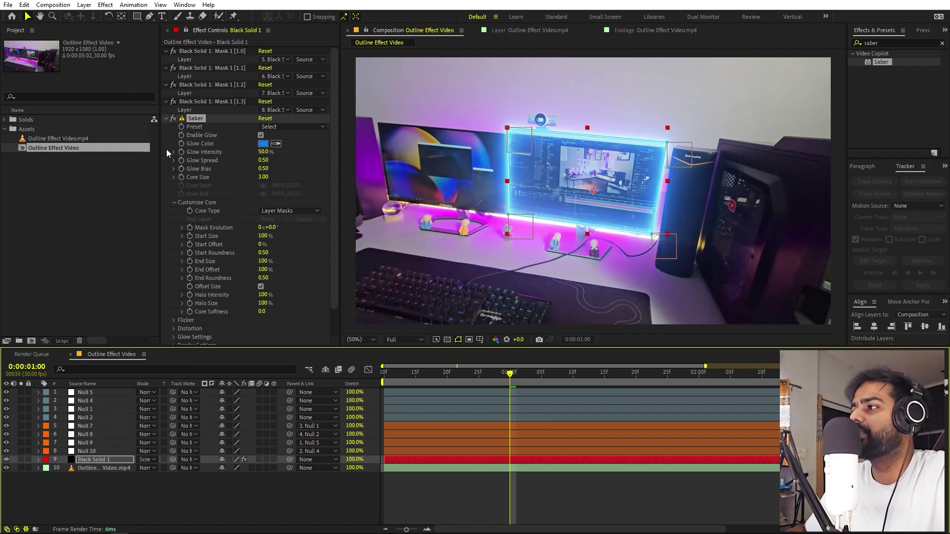
click(158, 459)
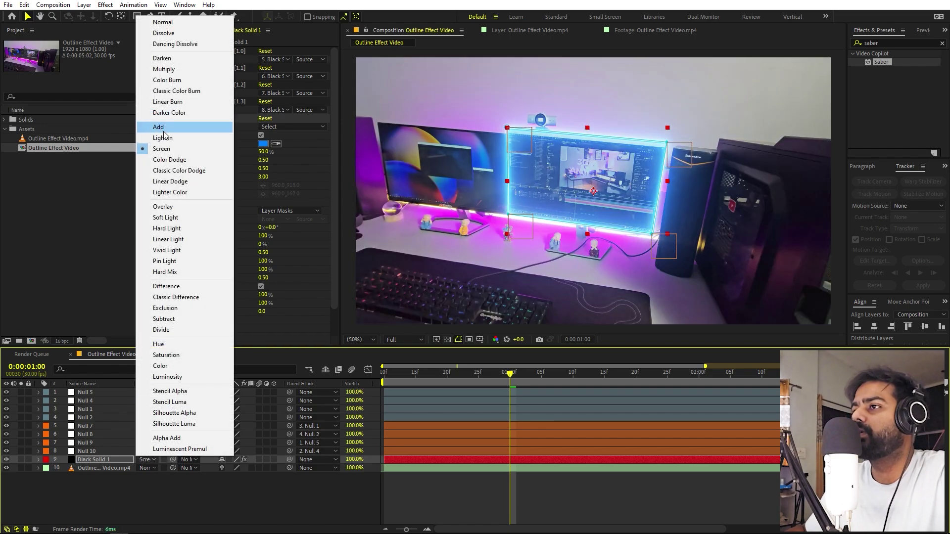
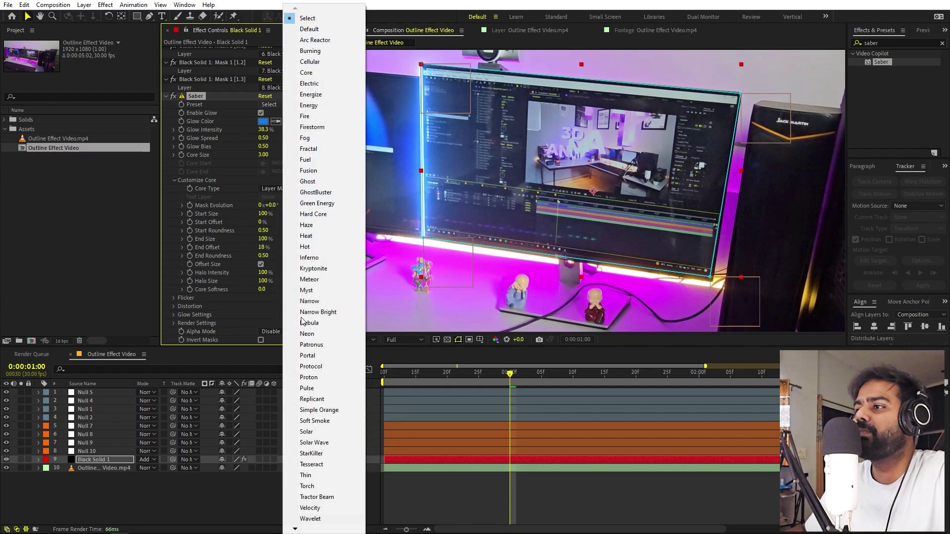
Try the Inferno, Pulse and Energy presets on the Saber effect and settle on the Default preset
click(314, 259)
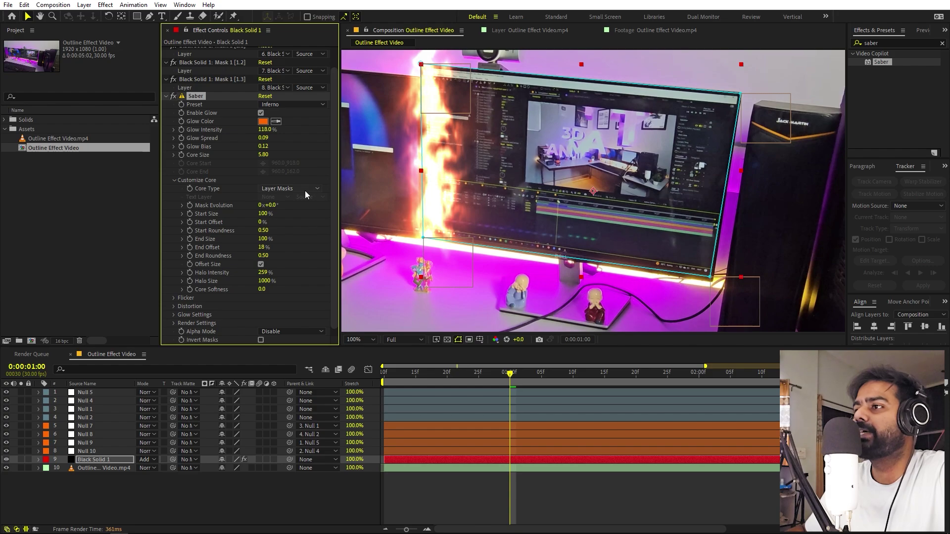
click(298, 106)
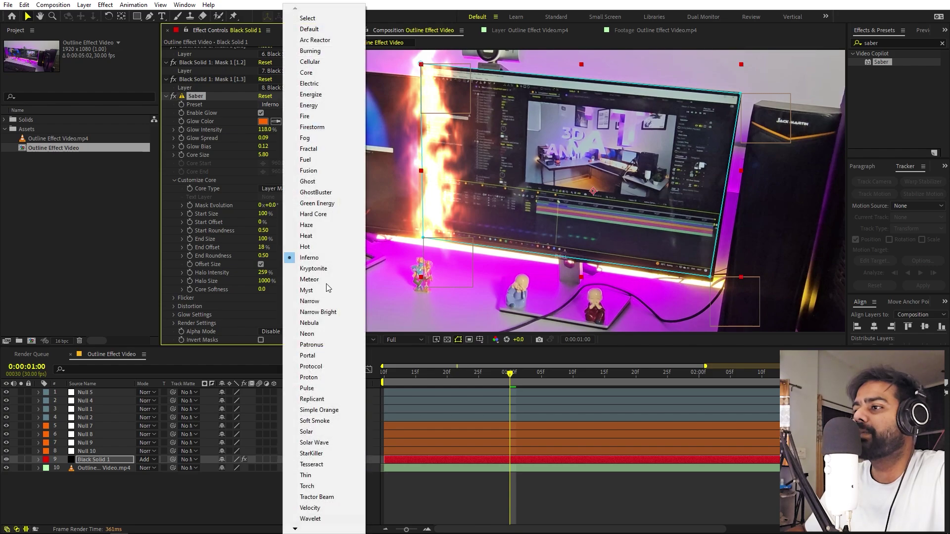
click(309, 389)
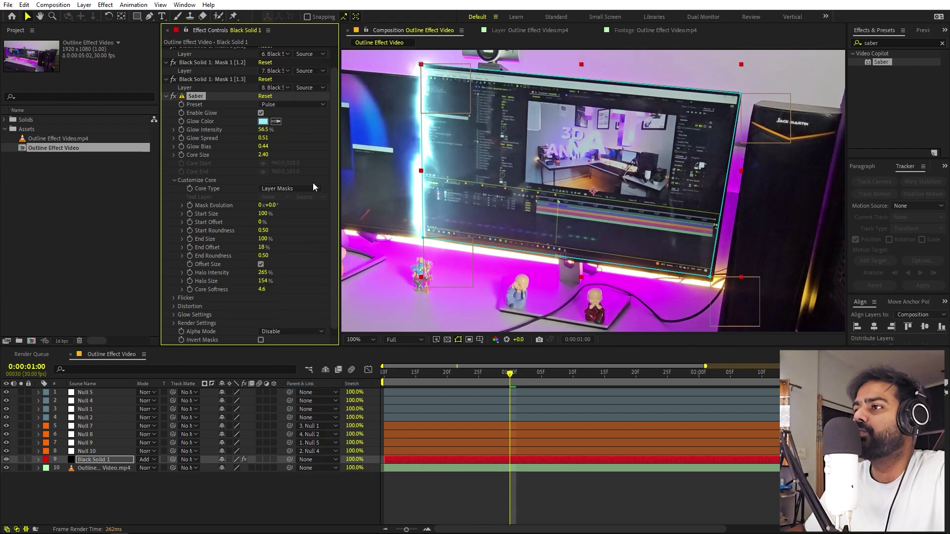
scroll(311, 104, down, 1)
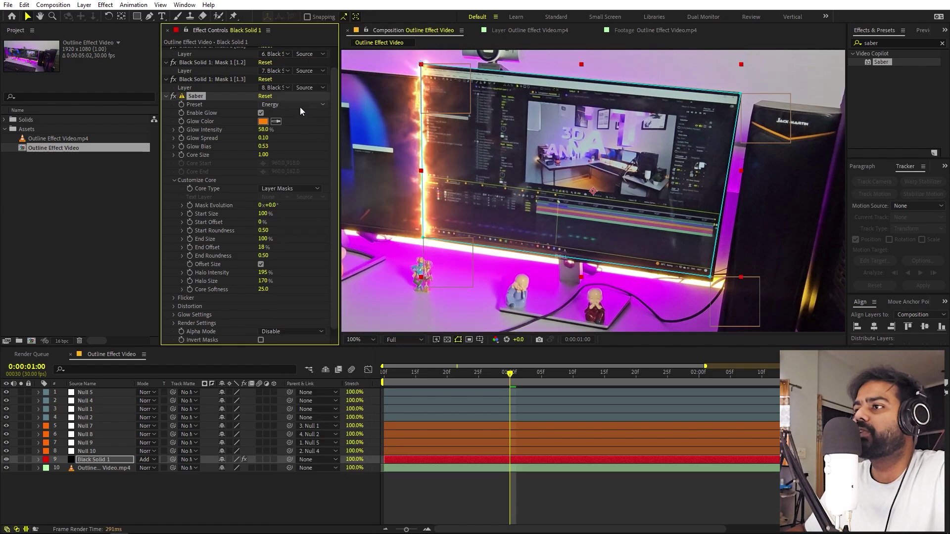
click(300, 106)
click(311, 30)
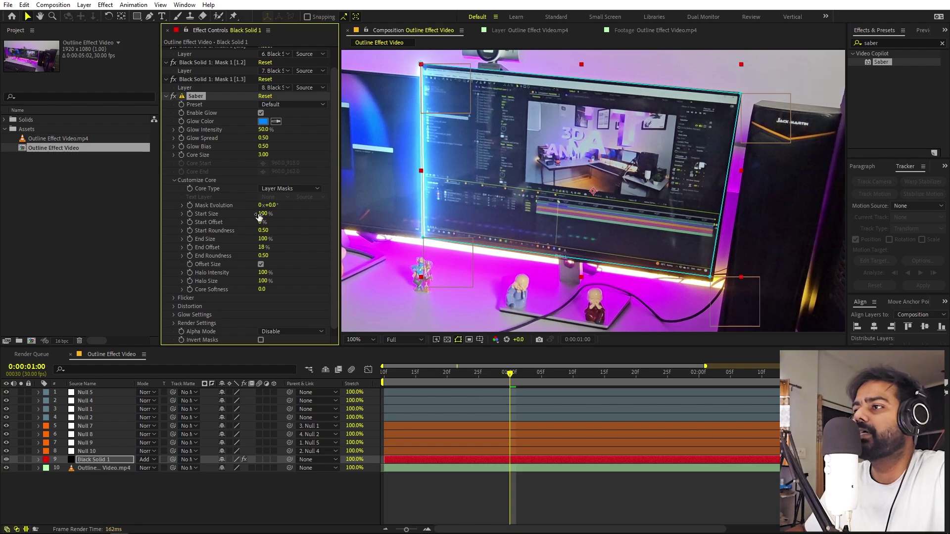
click(307, 233)
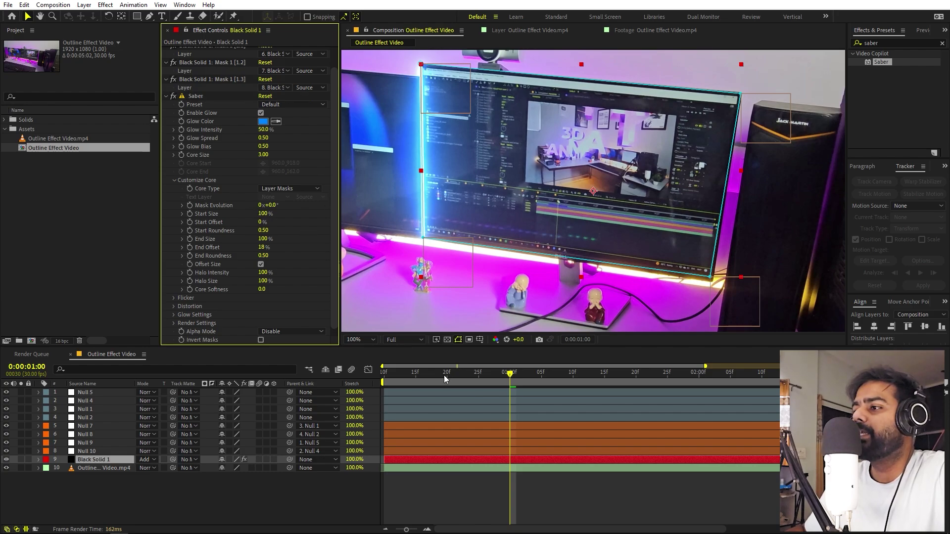
Set a starting keyframe for Saber's Mask Evolution at 0:00:00:10 with 0 revolutions
drag(444, 375, 384, 375)
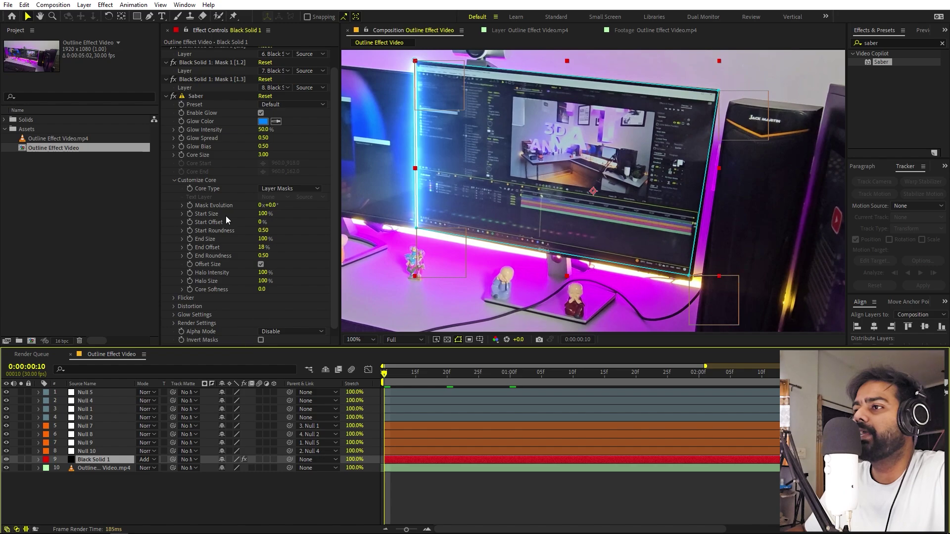
mouse_move(270, 207)
mouse_down()
mouse_move(395, 208)
mouse_move(154, 221)
mouse_move(278, 222)
mouse_up()
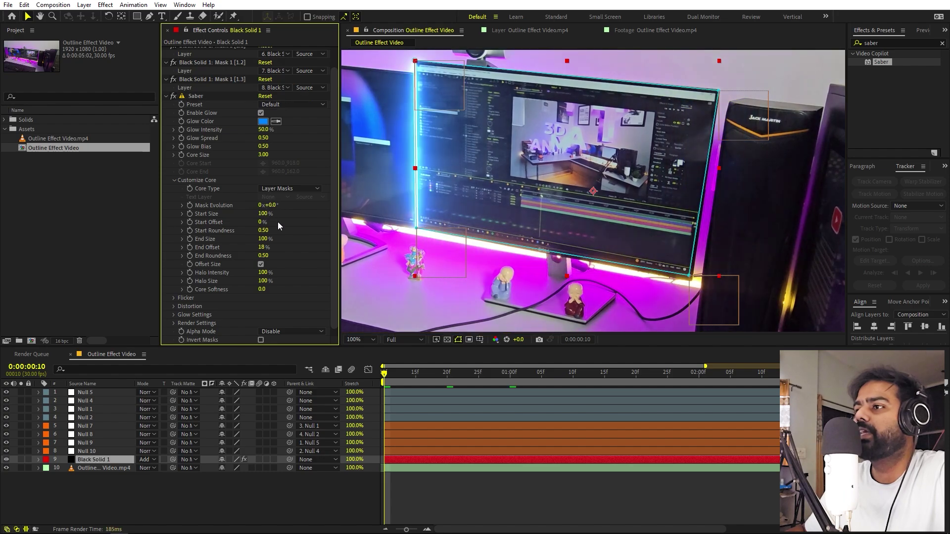
click(190, 205)
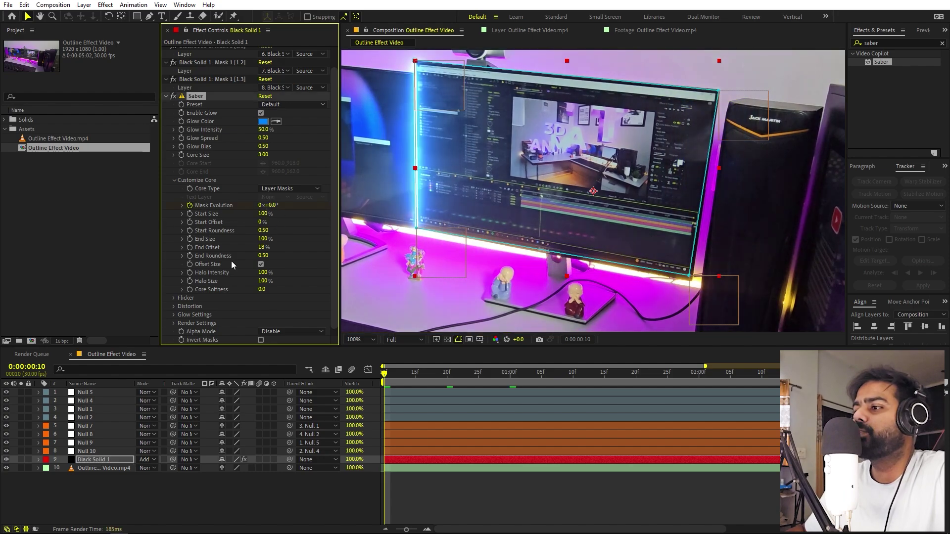
At 0:00:05:11, set Saber's Mask Evolution to -2 revolutions
drag(401, 376, 943, 376)
key(minus)
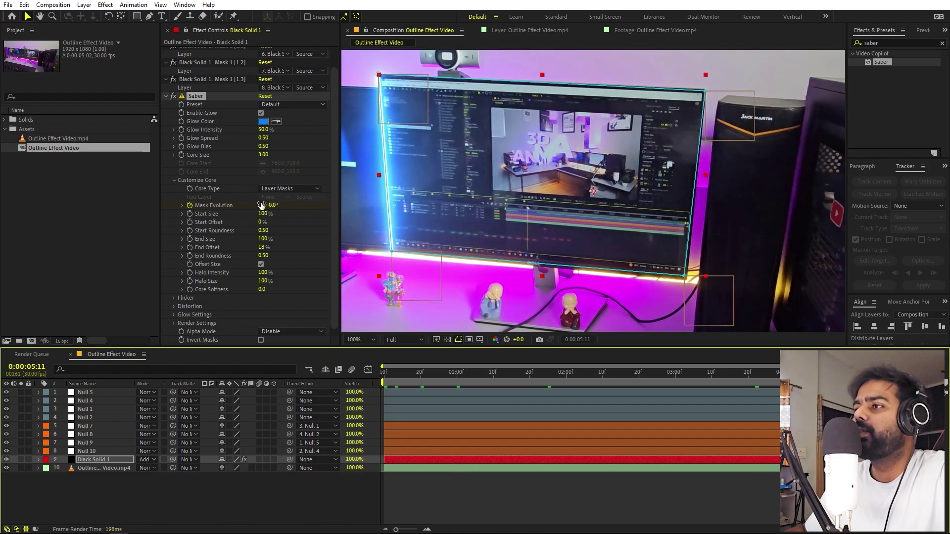
click(261, 205)
text(-2)
key(Return)
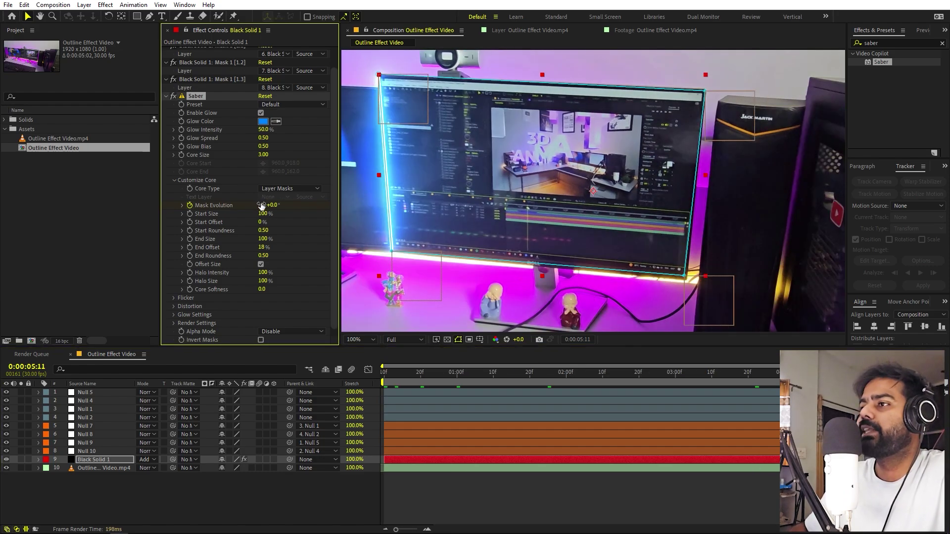
Preview the outline animation and set Saber's End Offset to 25% on Black Solid 1
key(space)
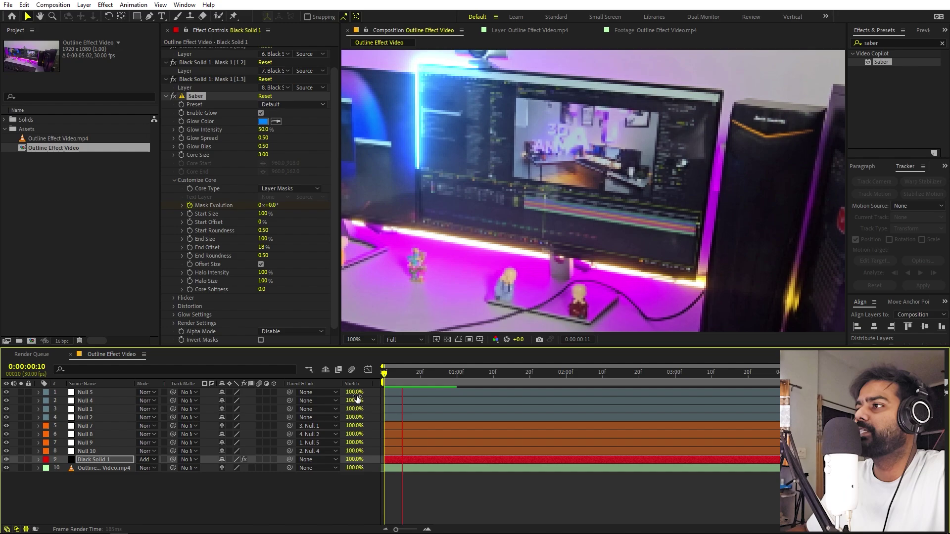
key(space)
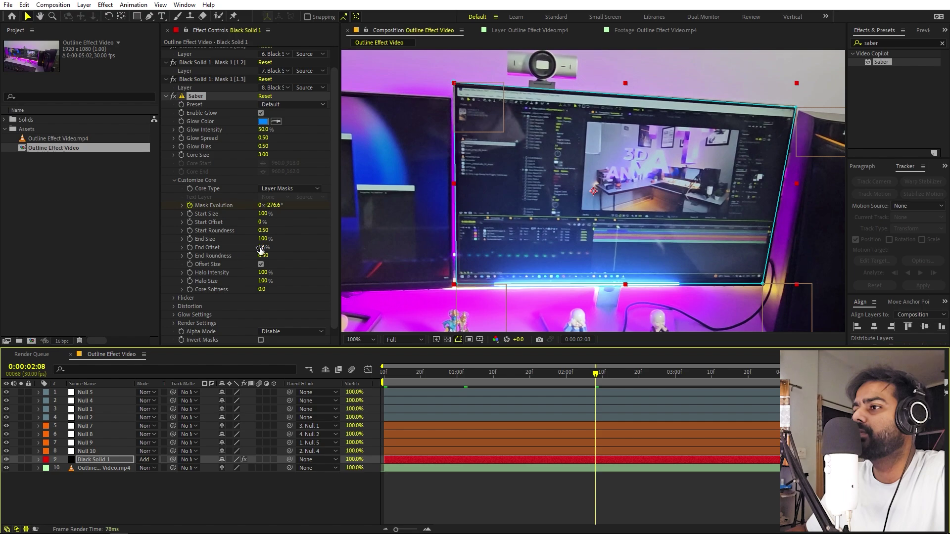
drag(262, 247, 280, 246)
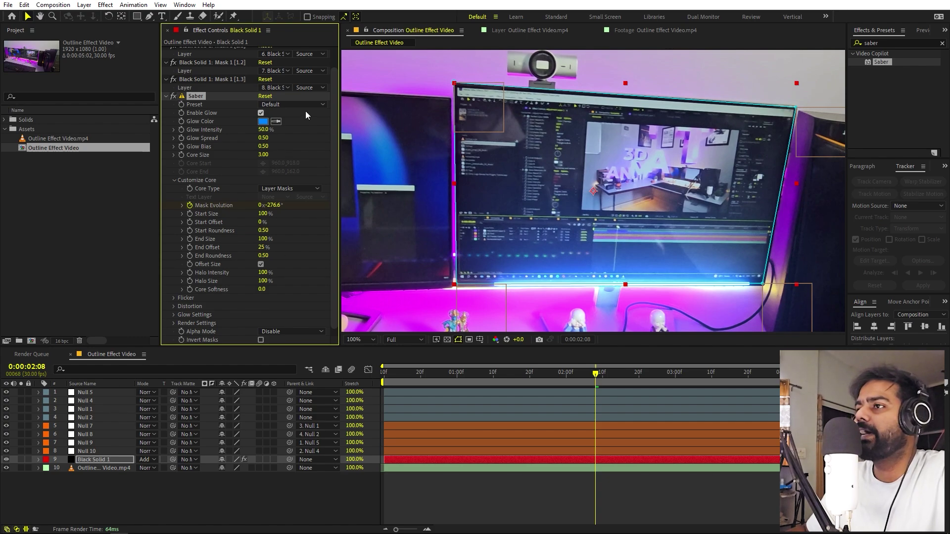
Duplicate Black Solid 1 and set the copy's Mask Evolution to +171° at 0:00:00:10
click(97, 458)
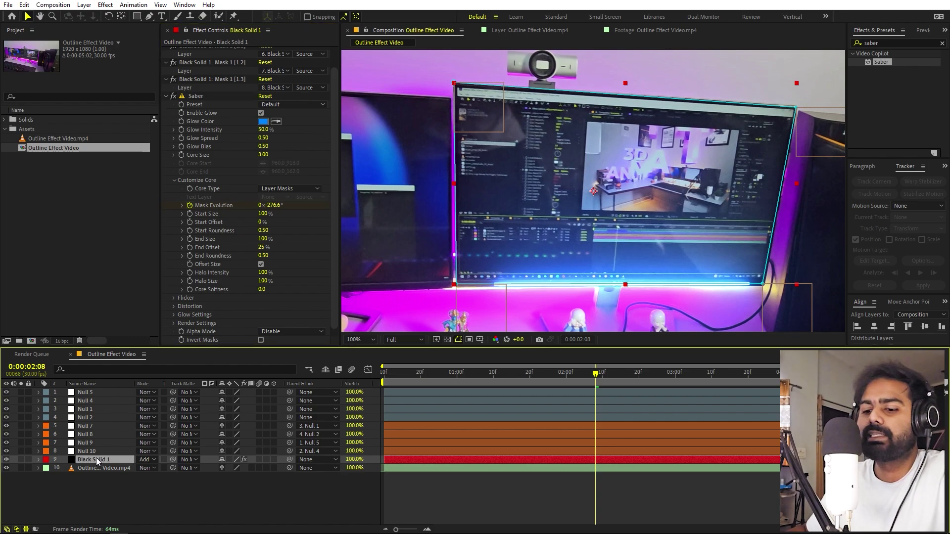
key(ctrl+d)
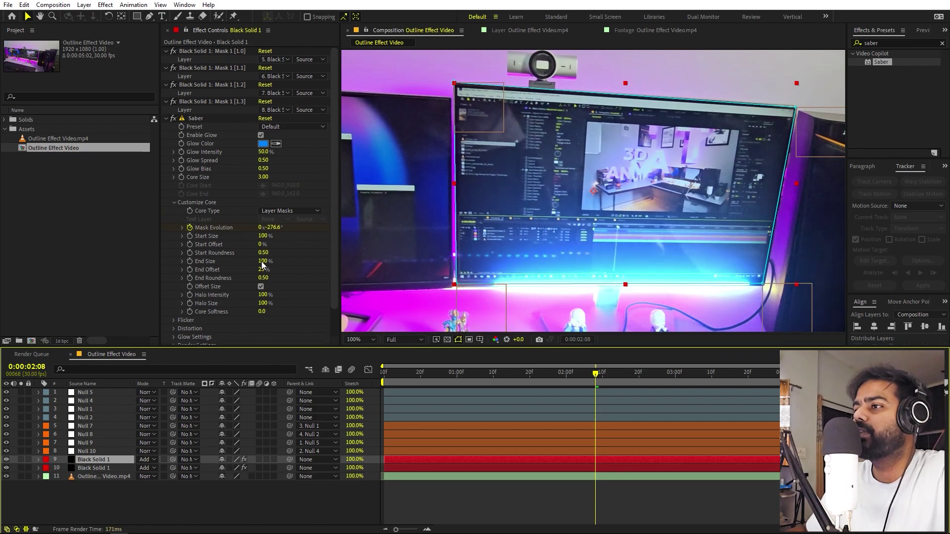
drag(505, 375, 165, 402)
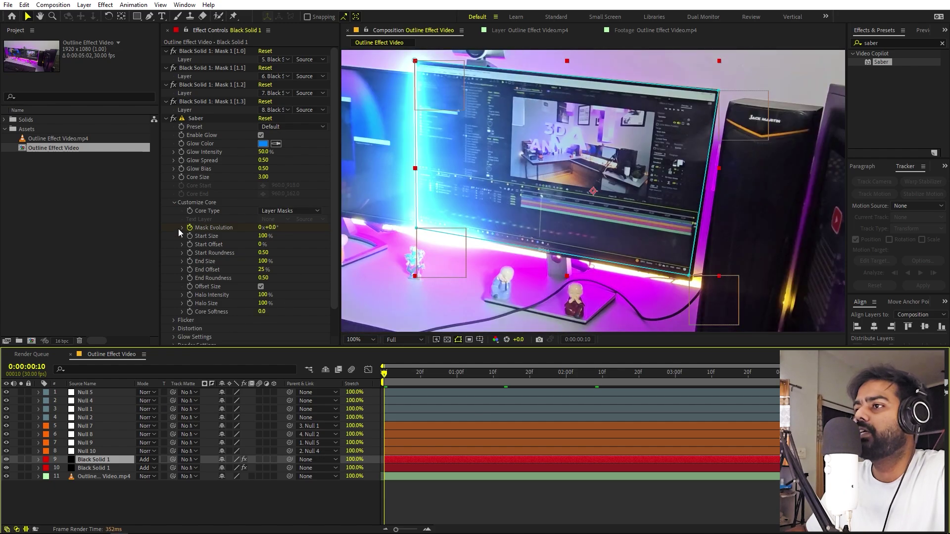
click(284, 230)
drag(273, 228, 357, 227)
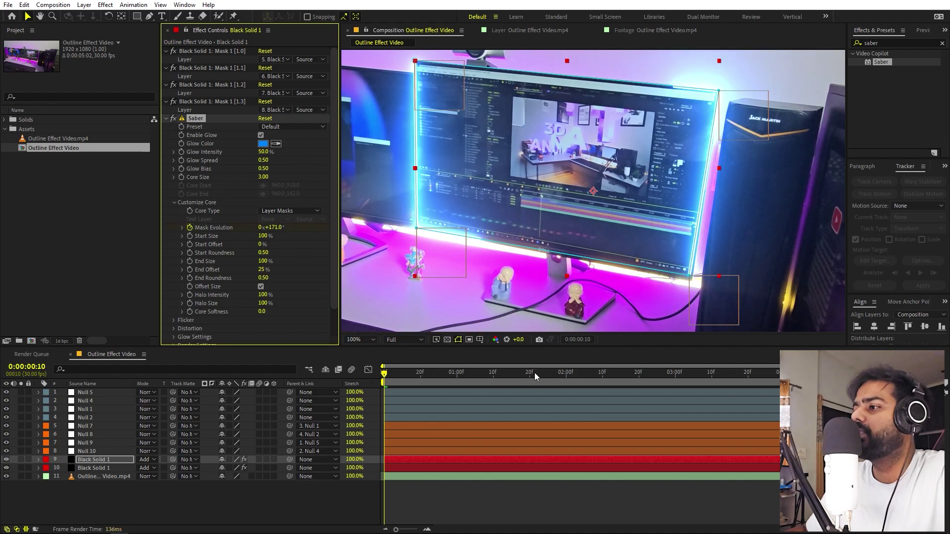
At 0:00:05:11, set the revolutions of the duplicate's Mask Evolution to -2
drag(535, 373, 934, 373)
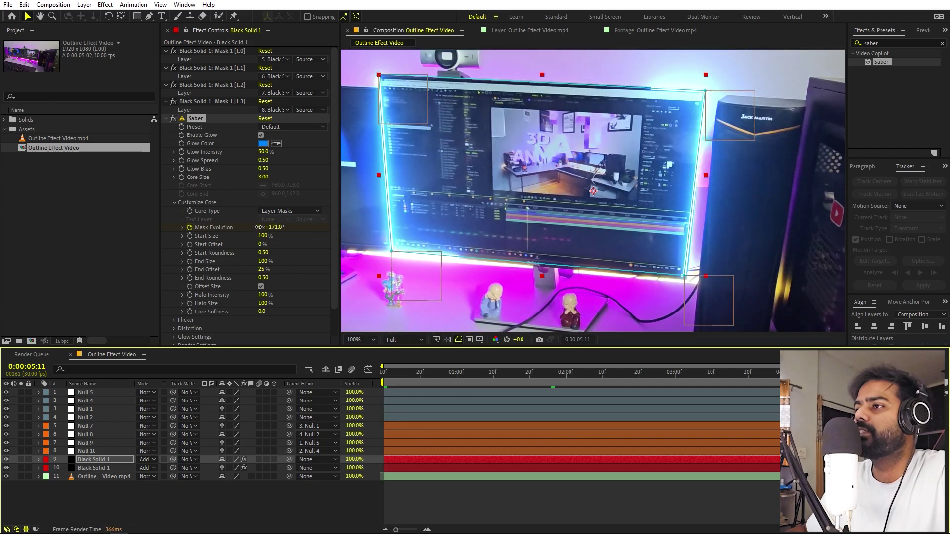
click(258, 227)
text(-2)
key(Return)
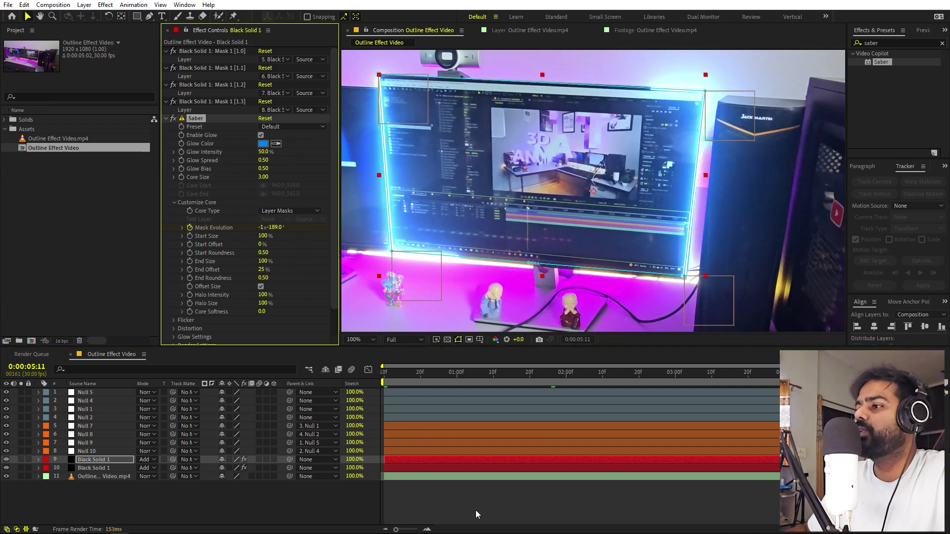
key(space)
Change the duplicate's Saber Glow Color to orange FF7800
click(263, 144)
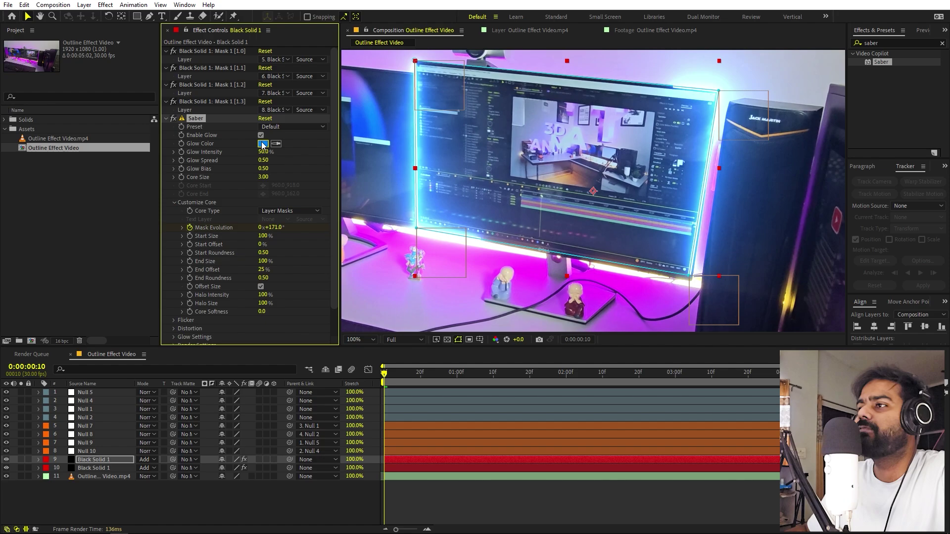
drag(188, 245, 189, 314)
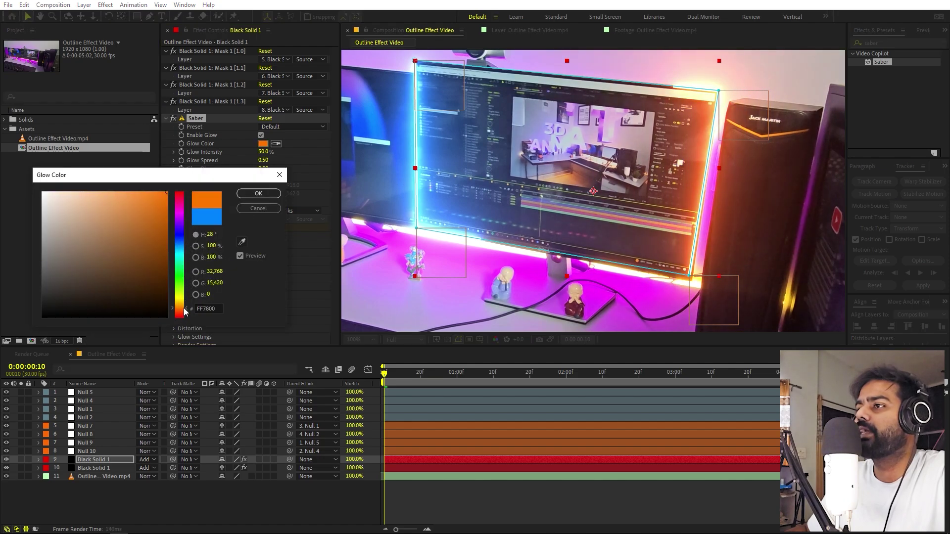
click(258, 194)
Fit the whole composition in the viewer and preview the blue and orange outlines circling the monitor
key(space)
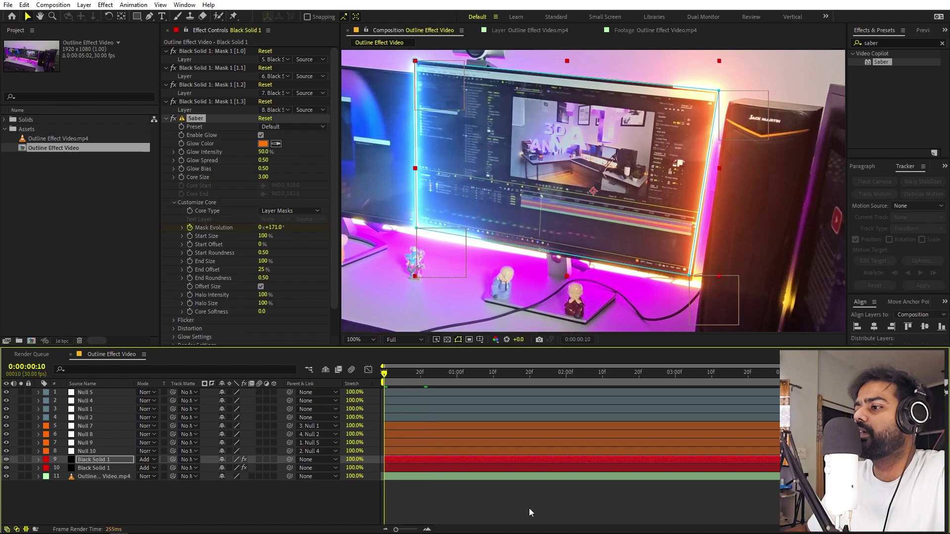
click(529, 508)
click(370, 341)
click(377, 361)
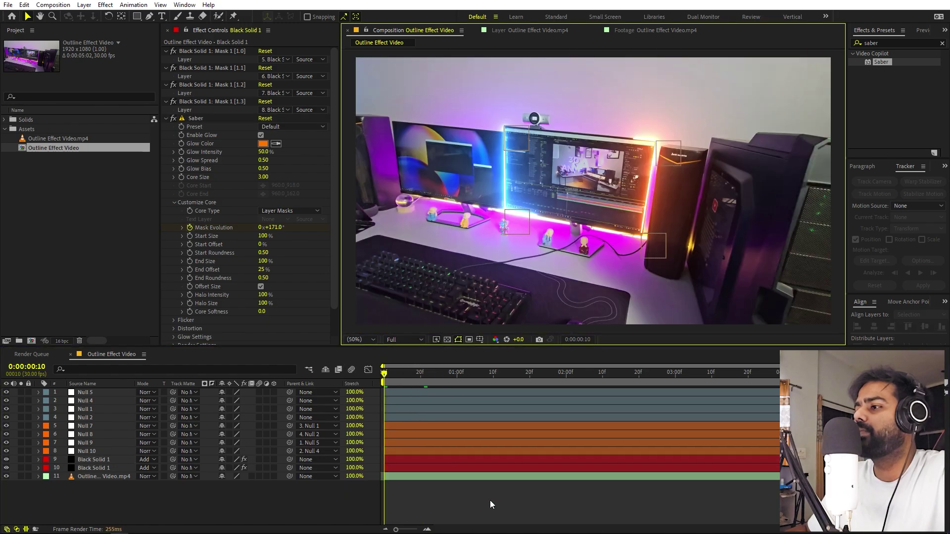
key(space)
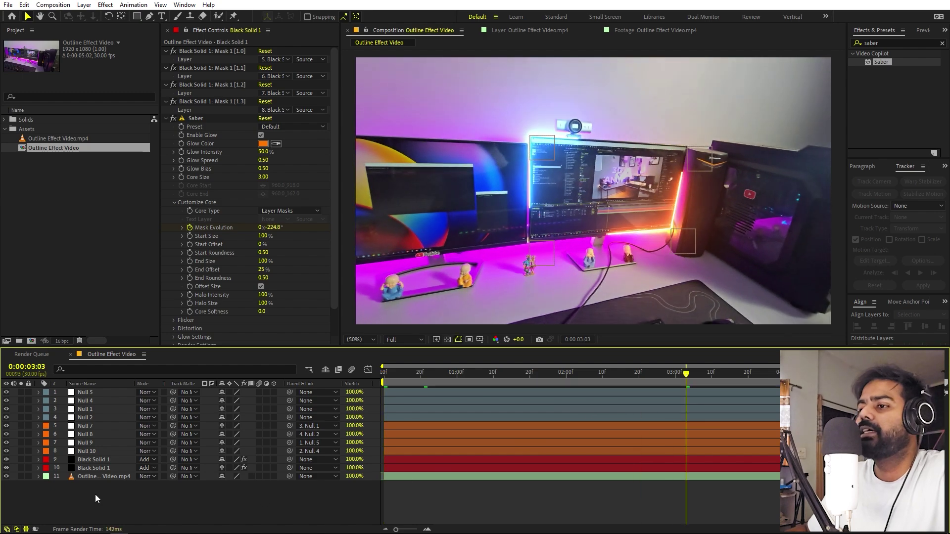
Apply the Color Correction Exposure effect to the Outline Effect Video.mp4 layer and set its master Exposure to -0.55
click(91, 476)
click(901, 44)
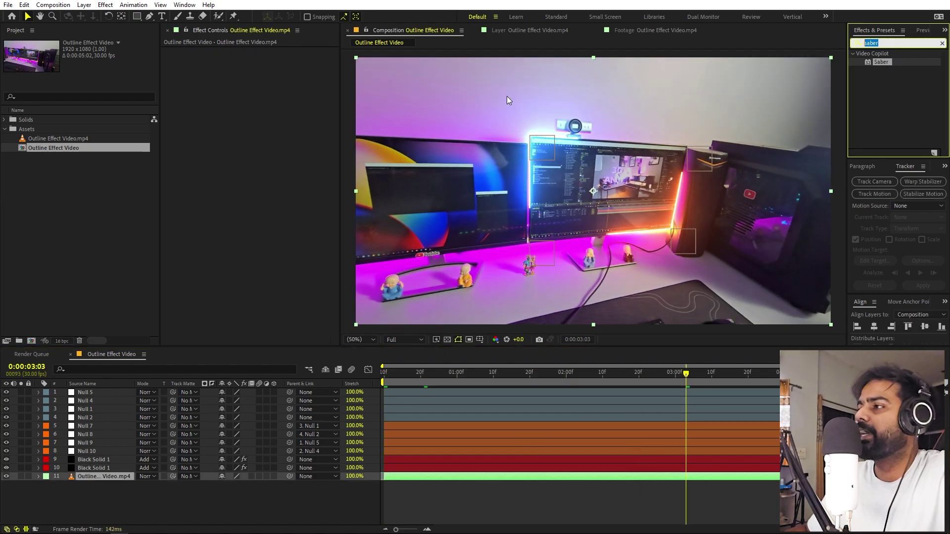
text(expo)
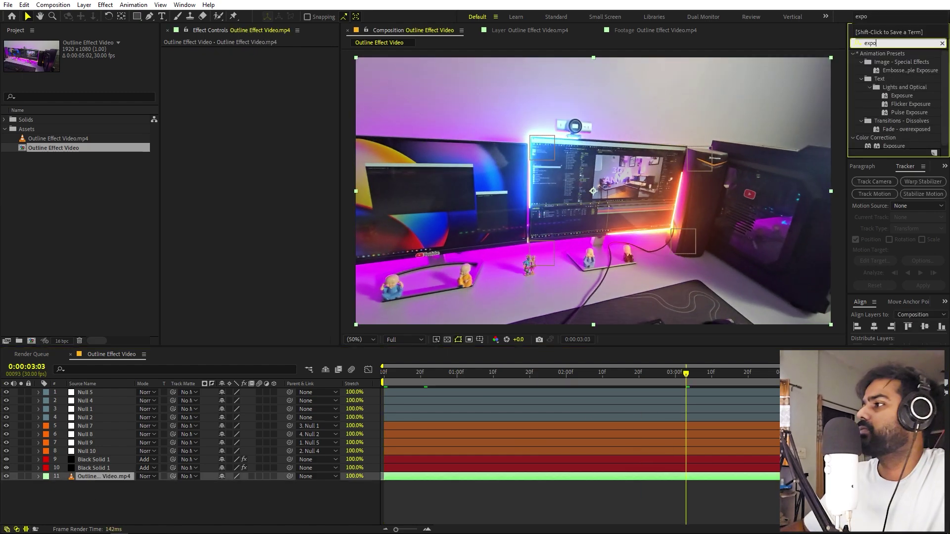
drag(883, 147, 512, 477)
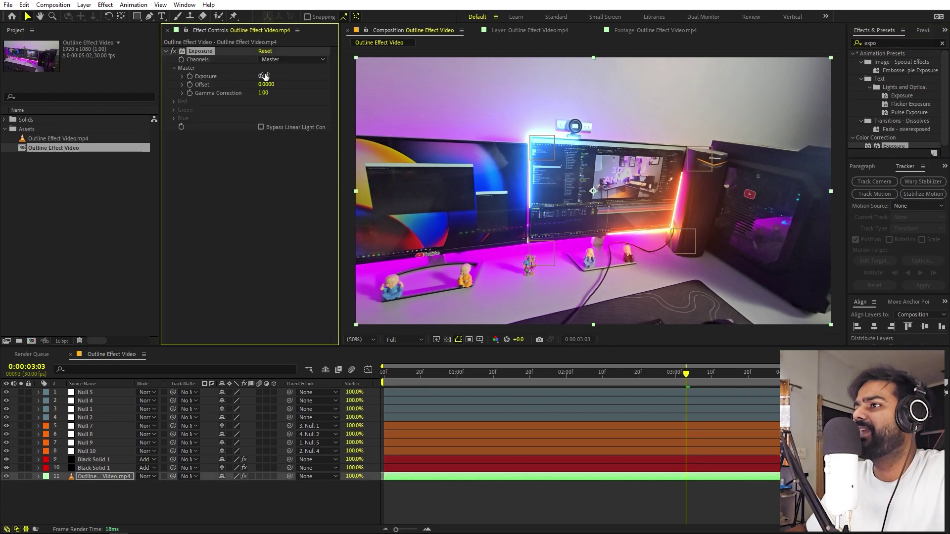
drag(265, 76, 195, 85)
drag(130, 96, 90, 99)
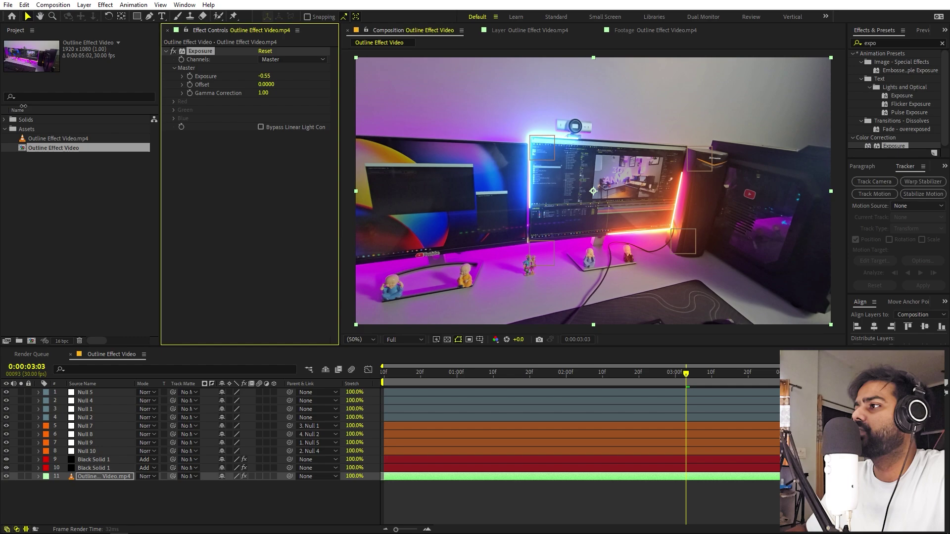
Play back the darkened composition and check the upper Black Solid 1 layer's outline up to 0:00:02:05
key(space)
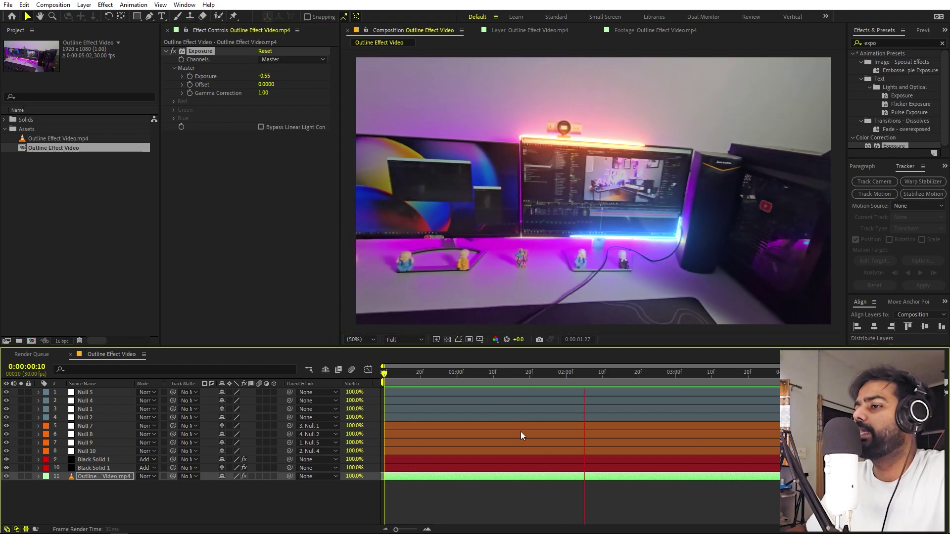
key(space)
click(132, 460)
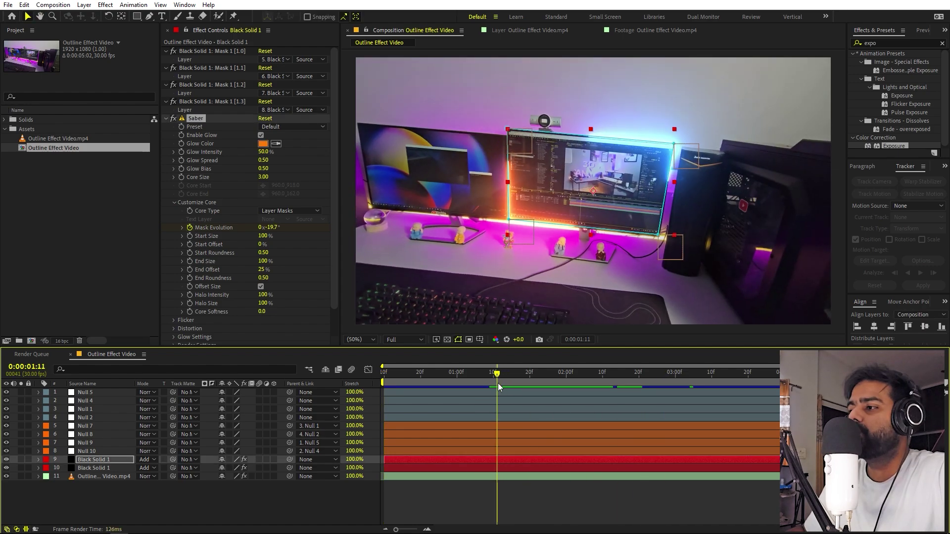
drag(498, 383, 584, 385)
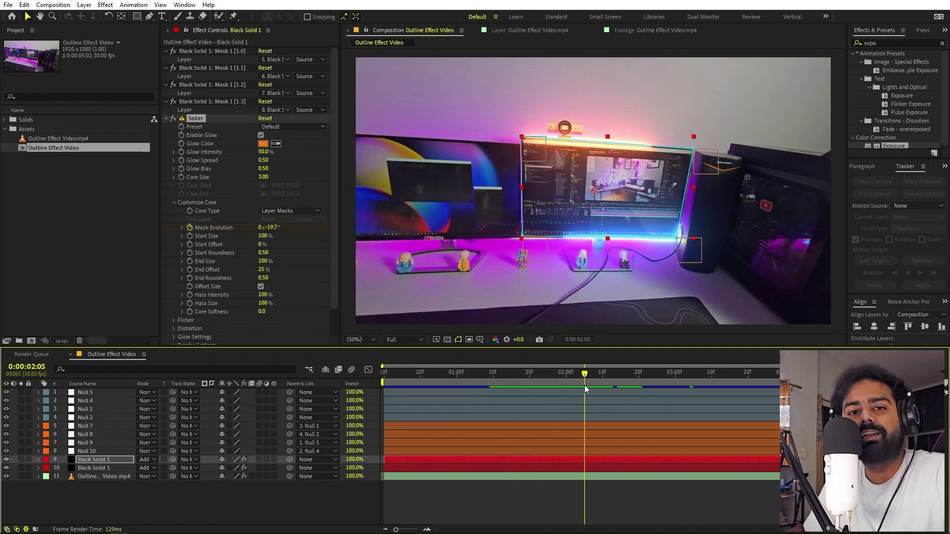